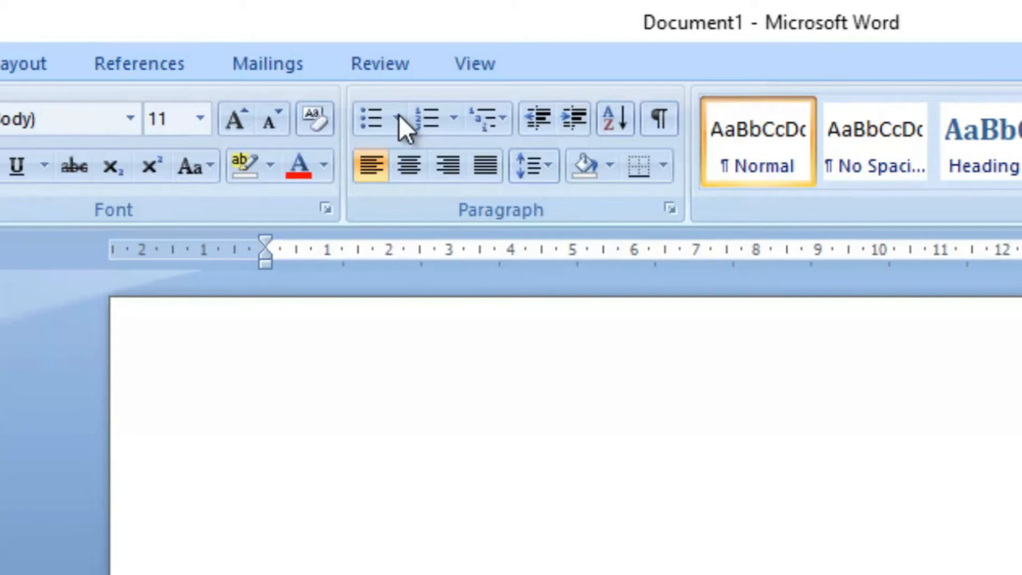
Step: Start defining a new bullet and view the available symbol characters, leaving the bullet symbol as it is
{"action": "left_click", "coordinate": [399, 117]}
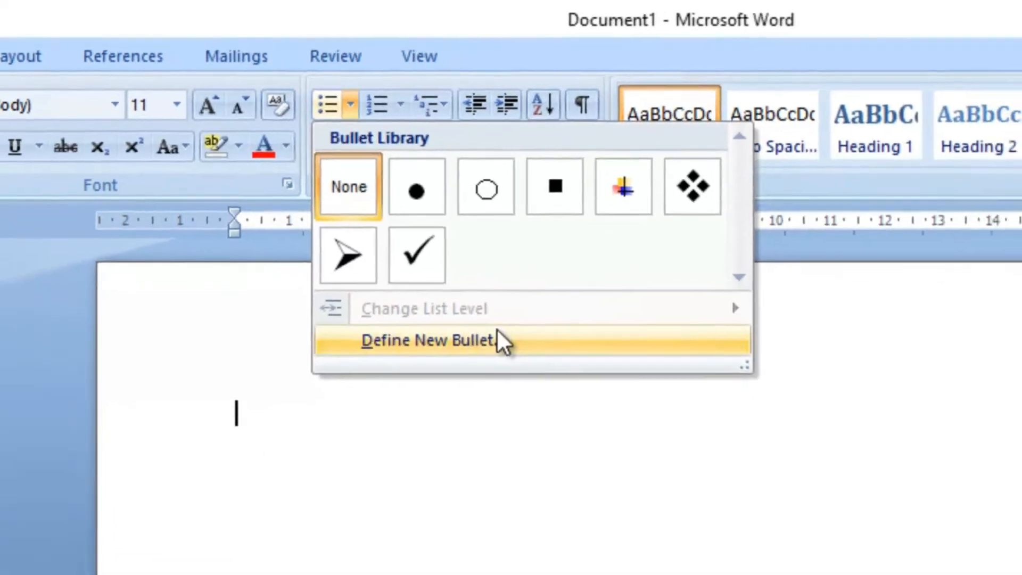
{"action": "left_click", "coordinate": [559, 376]}
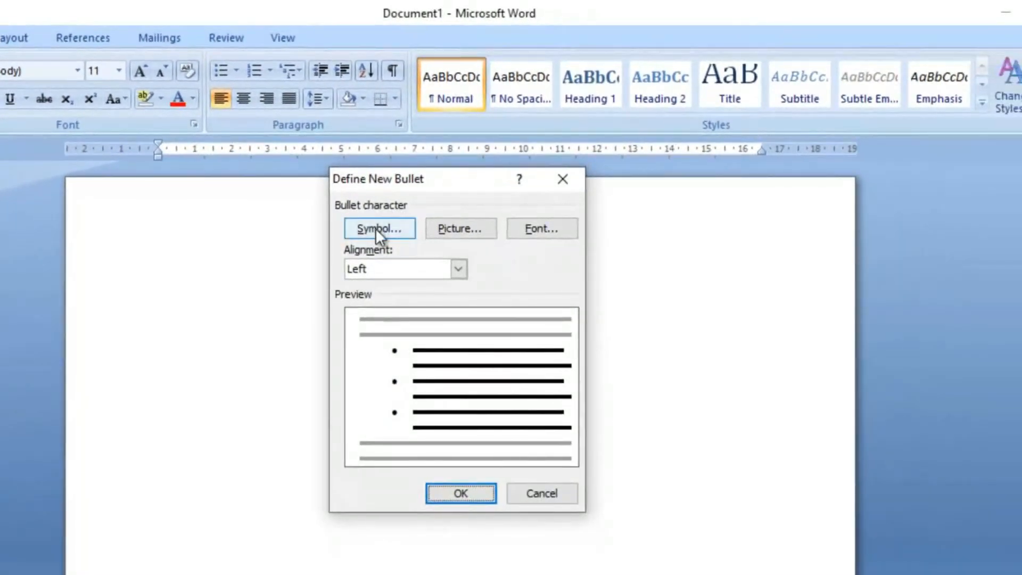
{"action": "left_click", "coordinate": [375, 228]}
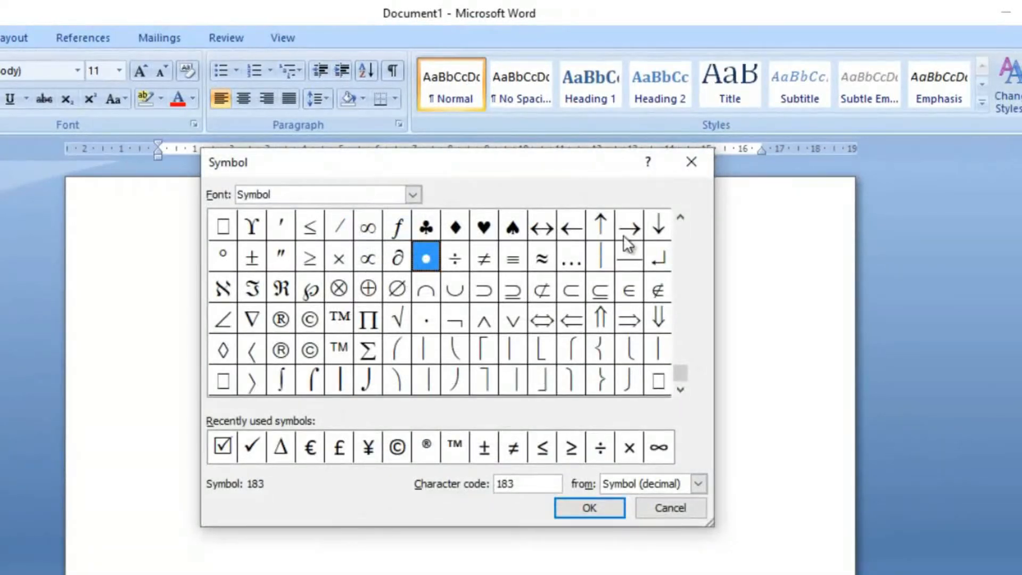
{"action": "left_click", "coordinate": [689, 163]}
Step: View the picture bullet choices and the font settings for the new bullet
{"action": "left_click", "coordinate": [492, 234]}
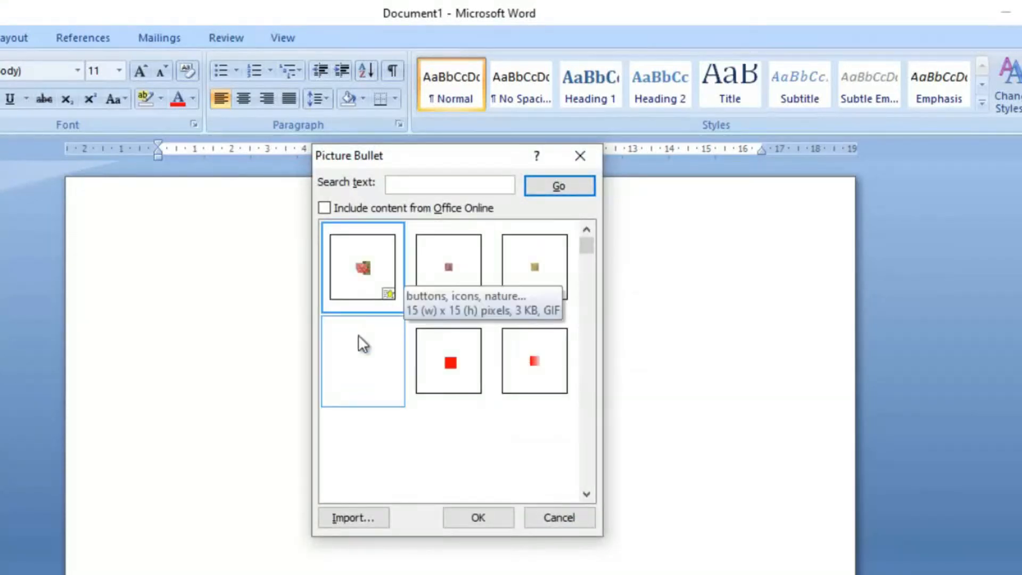
{"action": "left_click", "coordinate": [576, 156]}
{"action": "left_click", "coordinate": [558, 230]}
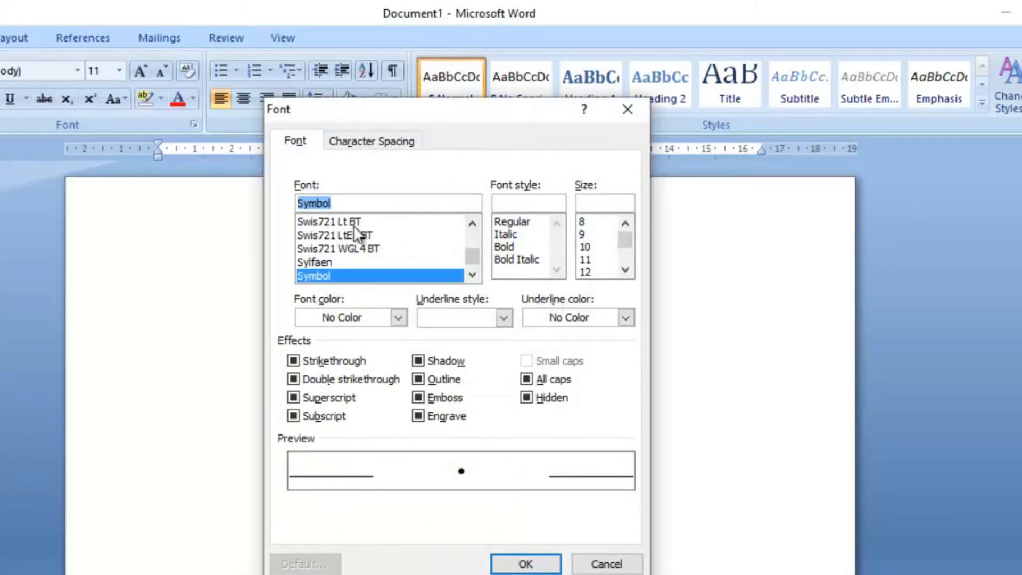
{"action": "left_click", "coordinate": [539, 563]}
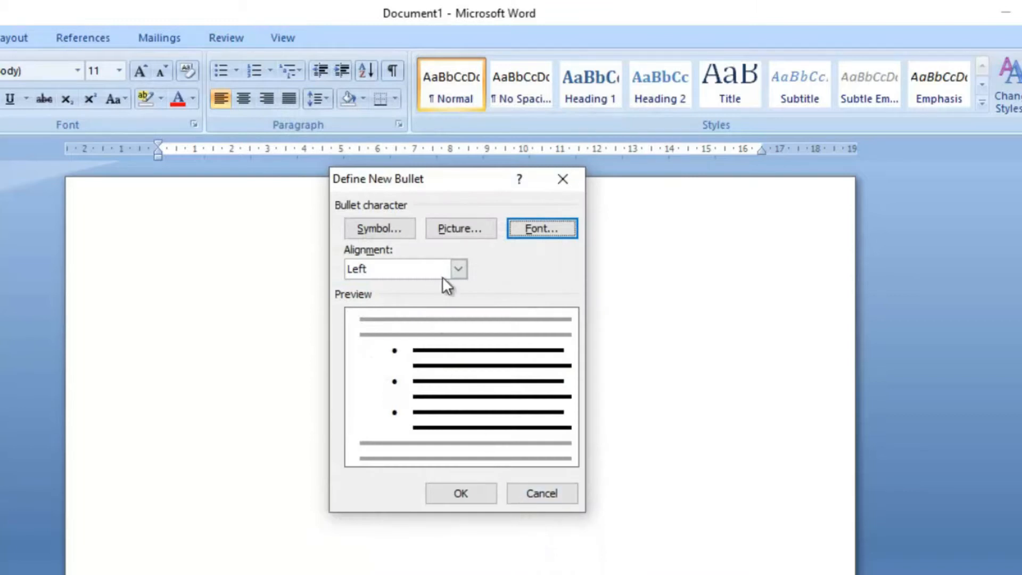
Step: Preview the new bullet with Centered, Right and Left alignment, and close the definition without applying it
{"action": "left_click", "coordinate": [455, 270]}
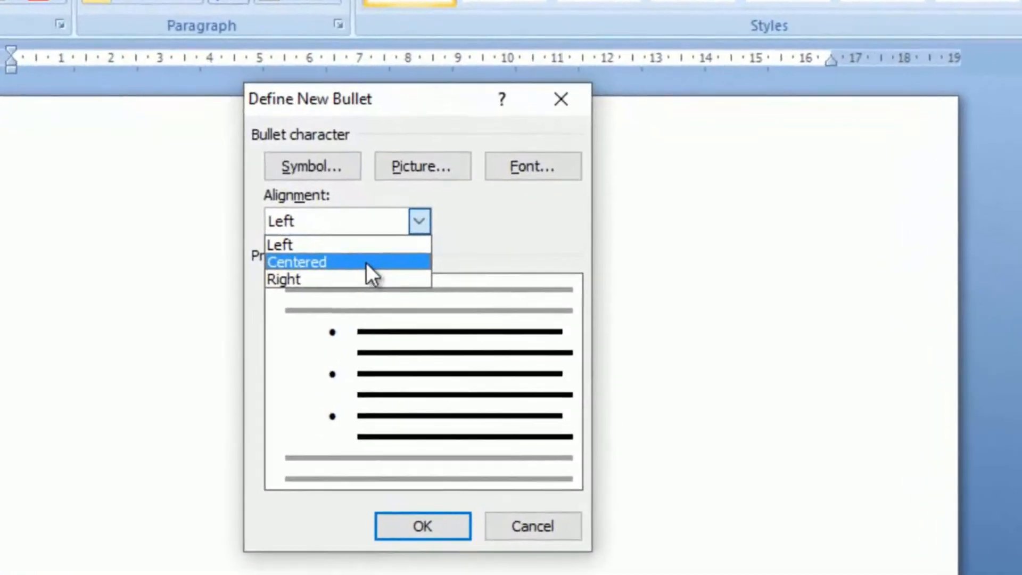
{"action": "left_click", "coordinate": [421, 299]}
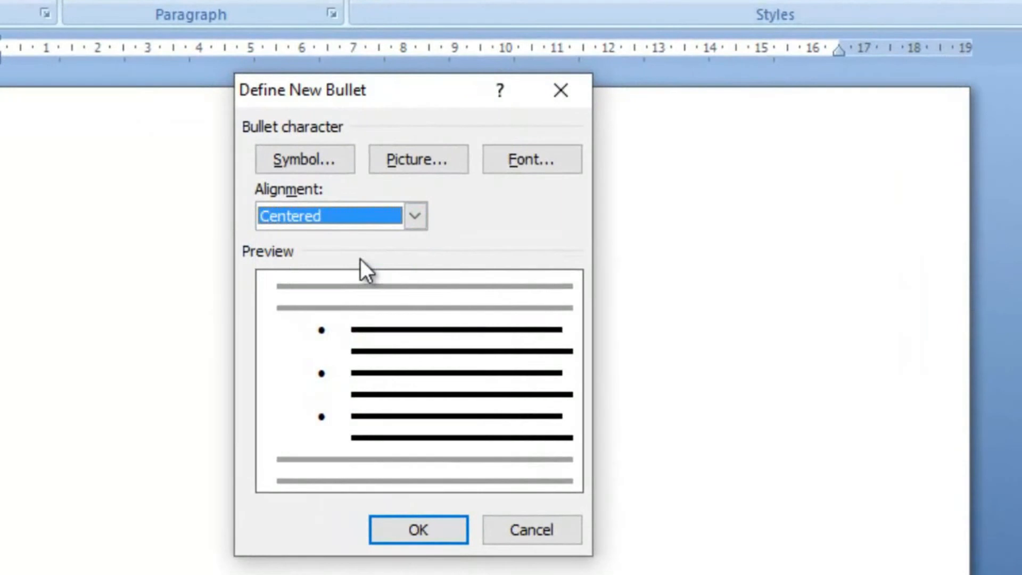
{"action": "left_click", "coordinate": [414, 218]}
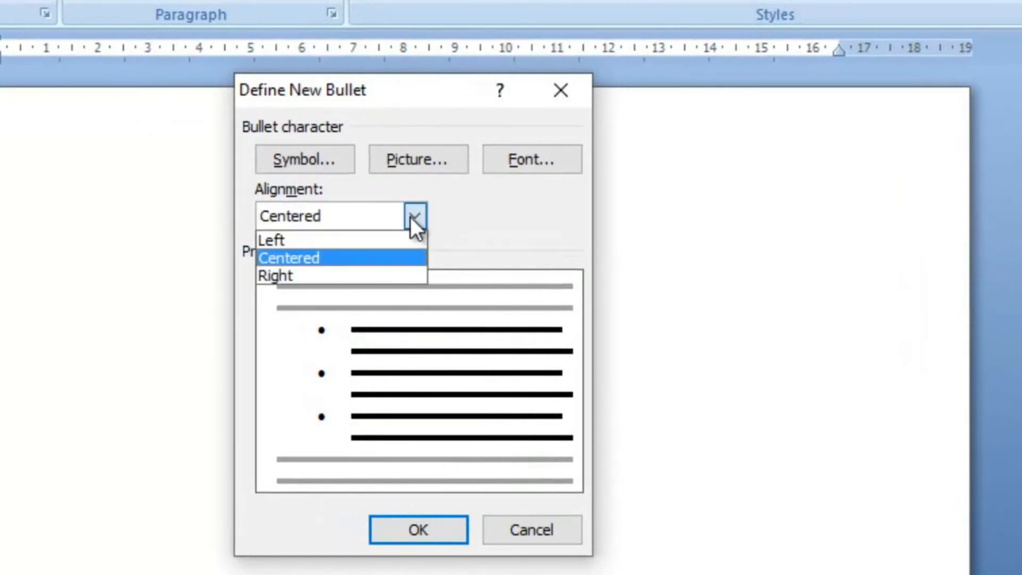
{"action": "left_click", "coordinate": [350, 274]}
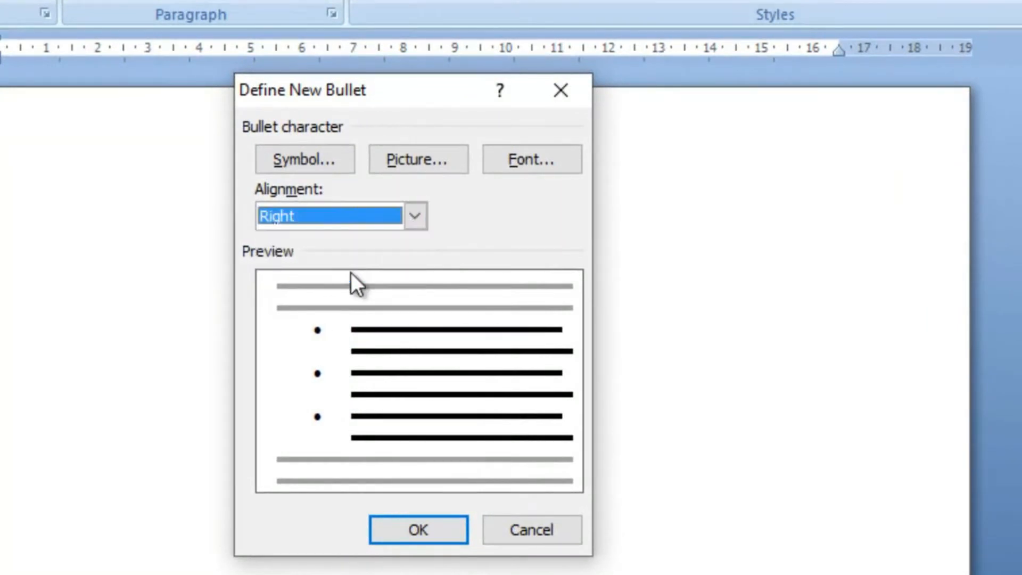
{"action": "left_click", "coordinate": [417, 215]}
{"action": "left_click", "coordinate": [379, 238]}
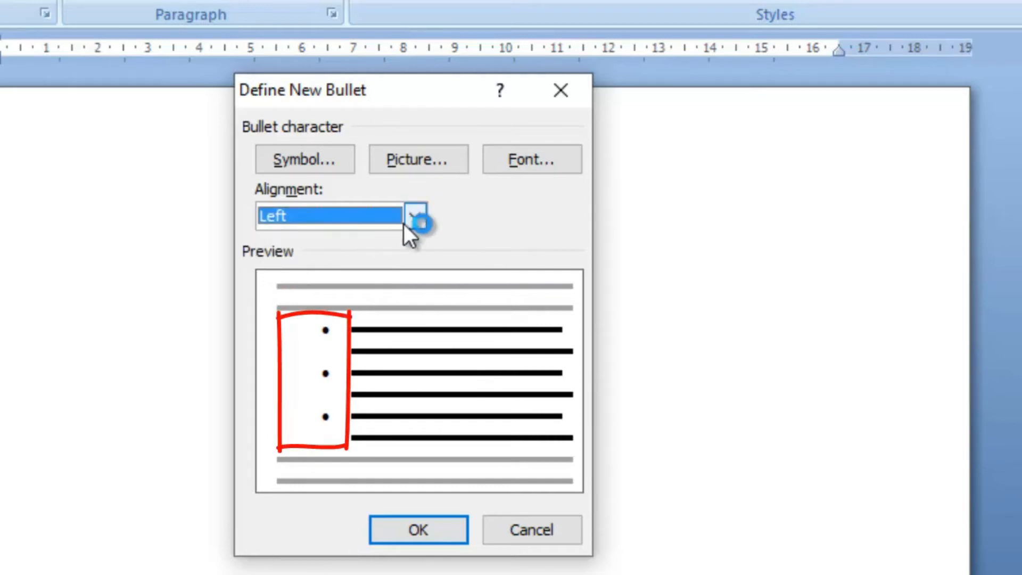
{"action": "left_click", "coordinate": [415, 217]}
{"action": "left_click", "coordinate": [368, 259]}
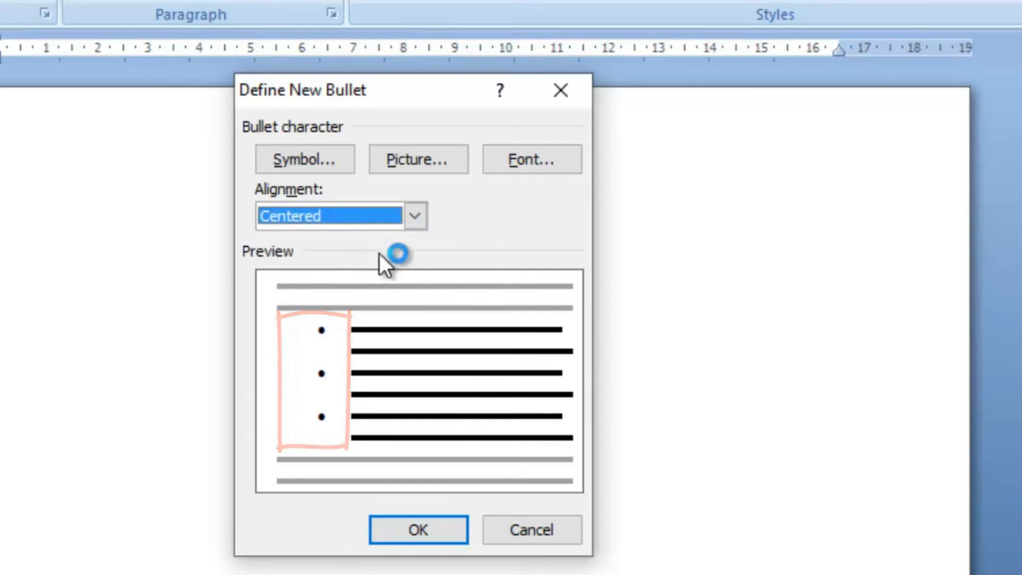
{"action": "left_click", "coordinate": [415, 216]}
{"action": "left_click", "coordinate": [346, 271]}
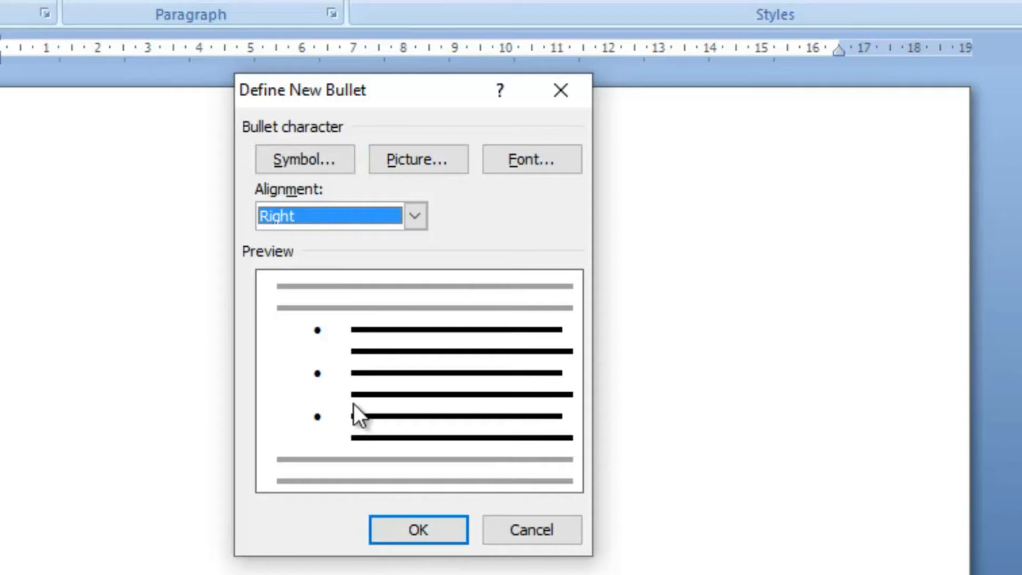
{"action": "left_click", "coordinate": [565, 103]}
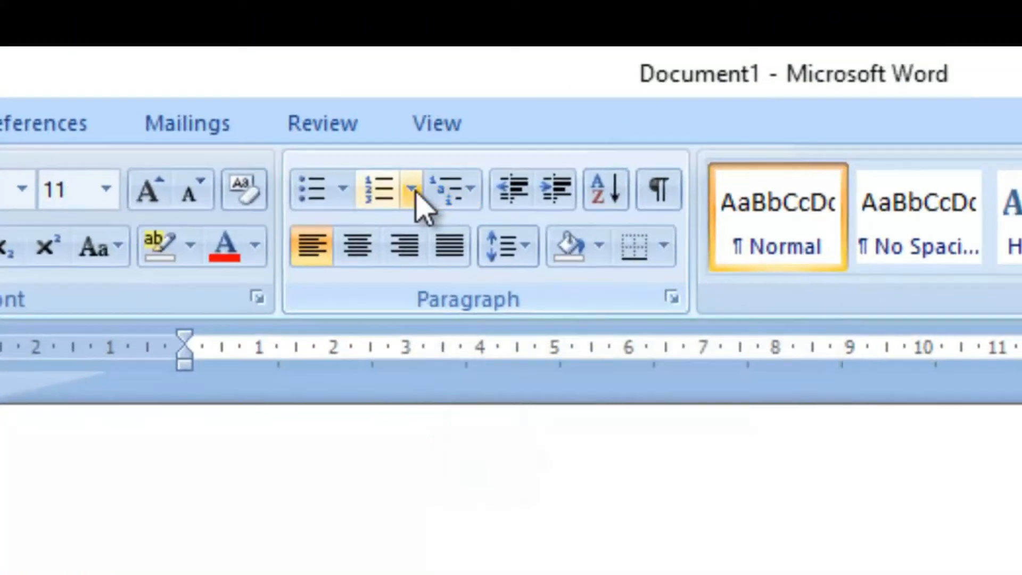
Step: Start defining a new number format and view its number style choices and font settings
{"action": "left_click", "coordinate": [418, 193]}
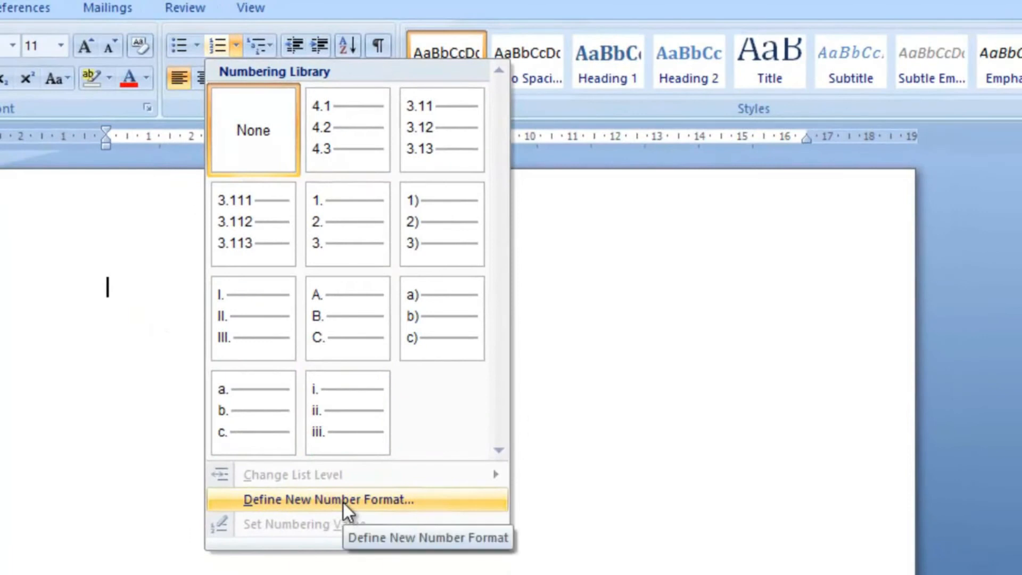
{"action": "left_click", "coordinate": [343, 503]}
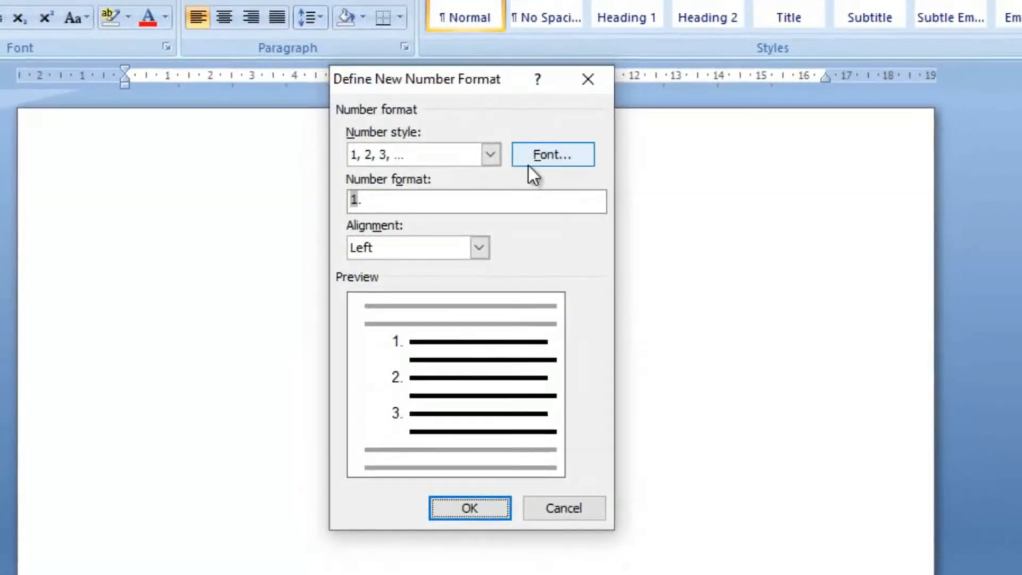
{"action": "left_click", "coordinate": [491, 155]}
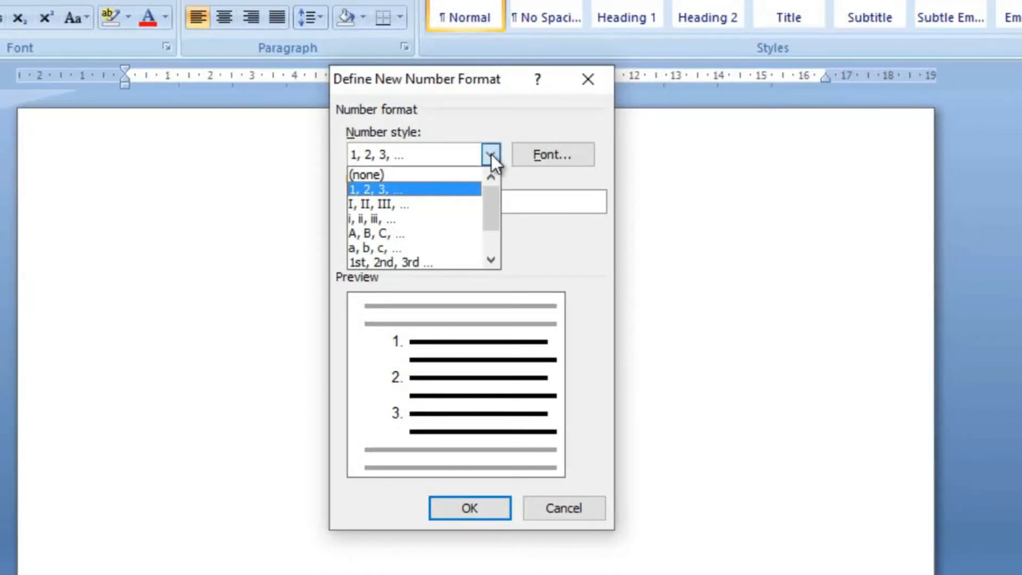
{"action": "left_click", "coordinate": [491, 155]}
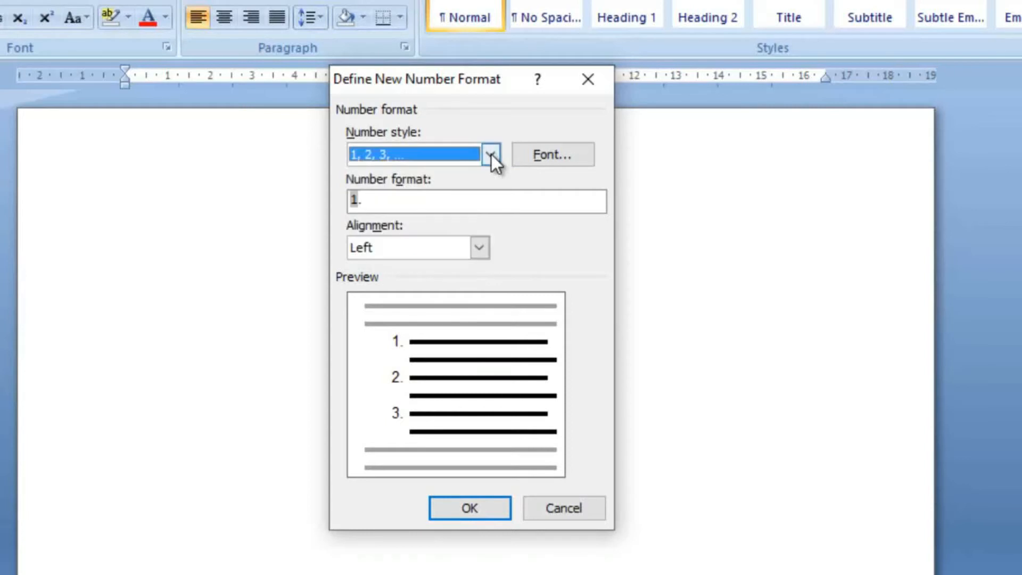
{"action": "left_click", "coordinate": [528, 146]}
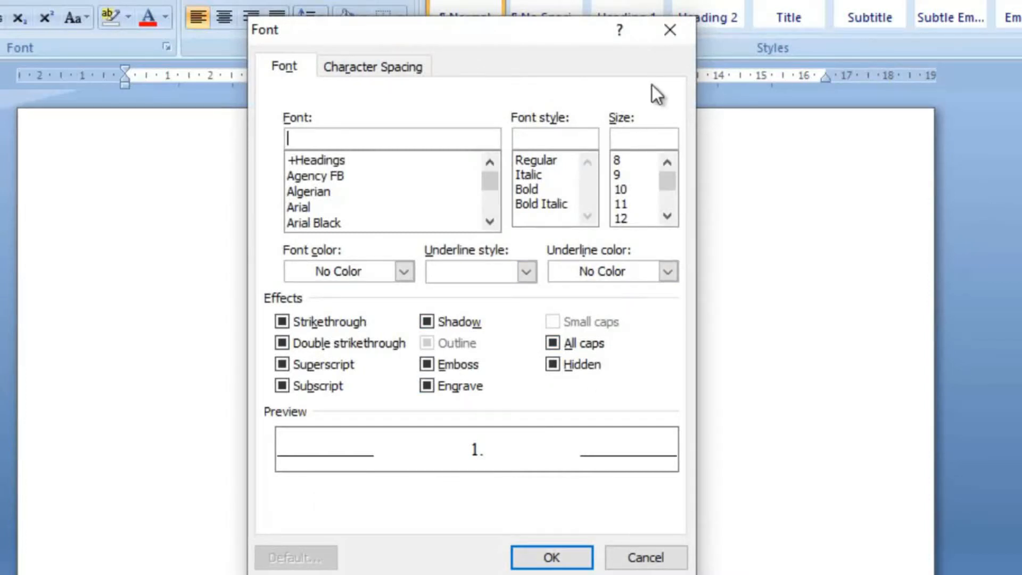
{"action": "left_click", "coordinate": [680, 31]}
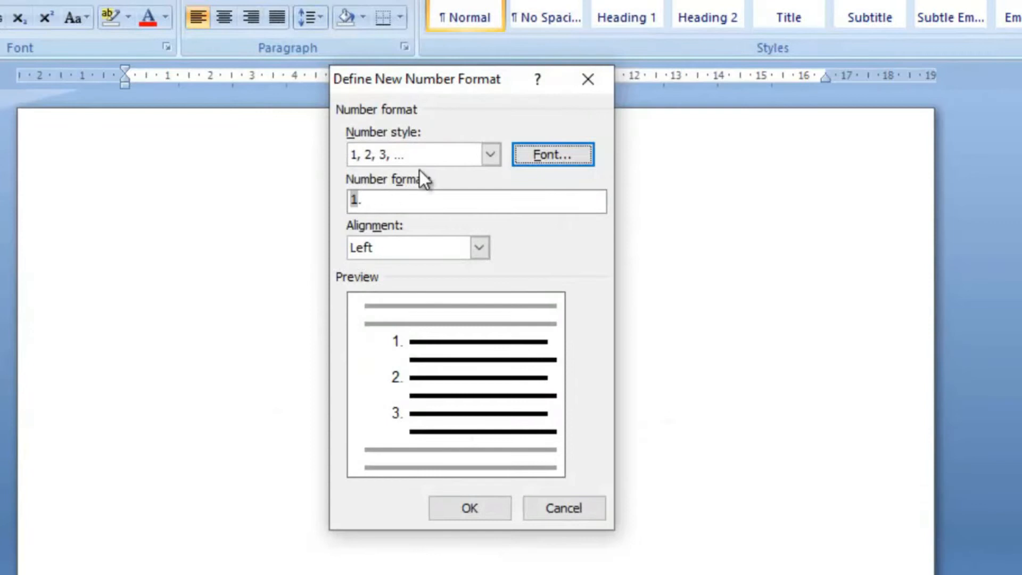
Step: Define a number format with the I, II, III style, previewing Centered and Right alignment, and apply it with Left alignment
{"action": "left_click", "coordinate": [492, 154]}
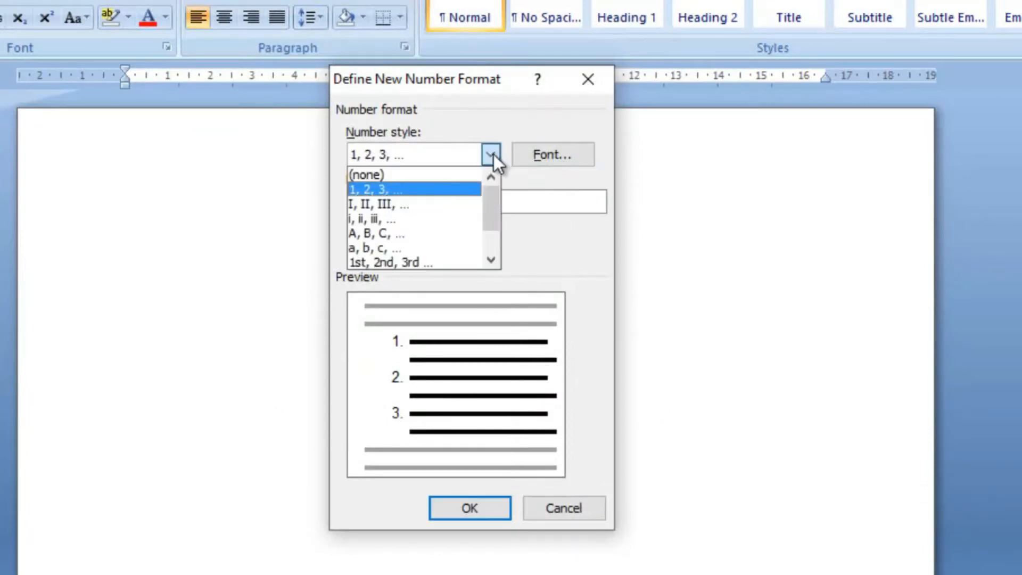
{"action": "left_click", "coordinate": [436, 203]}
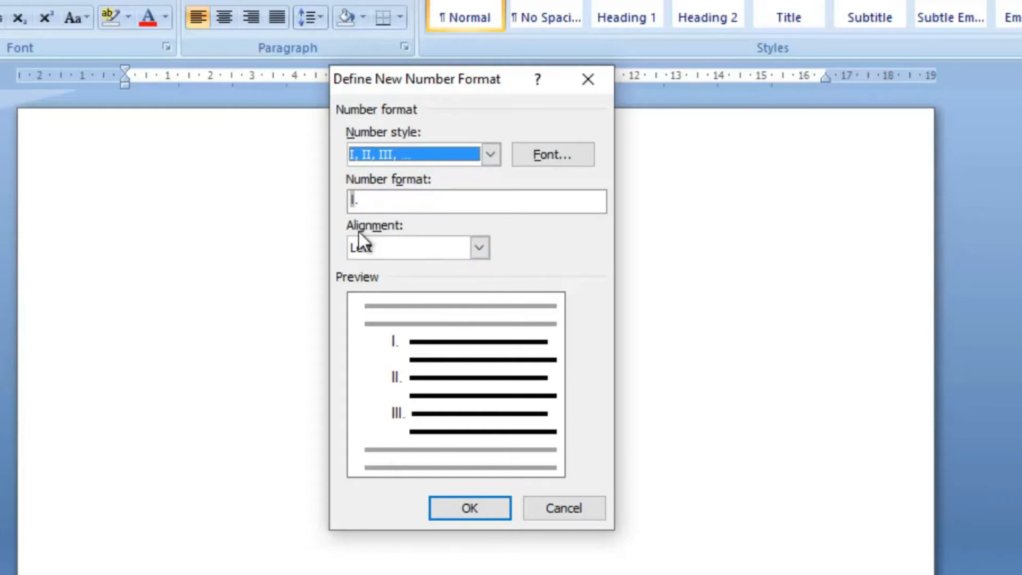
{"action": "left_click", "coordinate": [480, 248]}
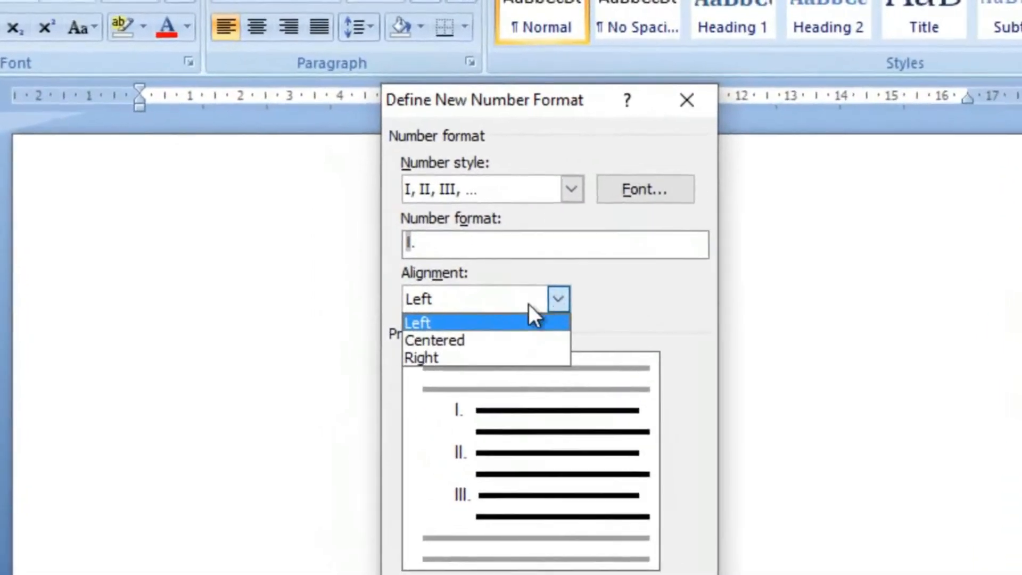
{"action": "left_click", "coordinate": [503, 349]}
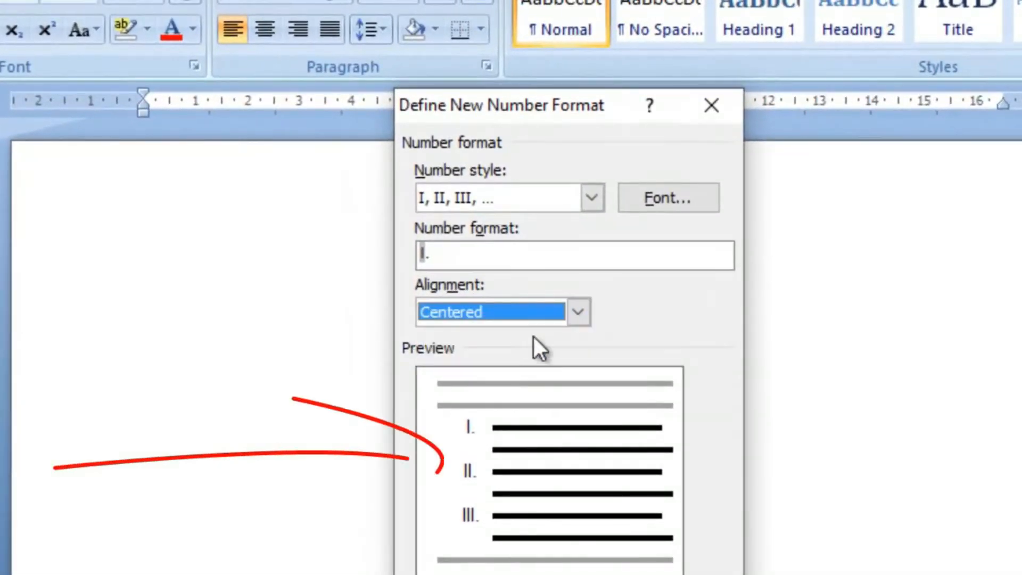
{"action": "left_click", "coordinate": [569, 311]}
{"action": "left_click", "coordinate": [503, 357]}
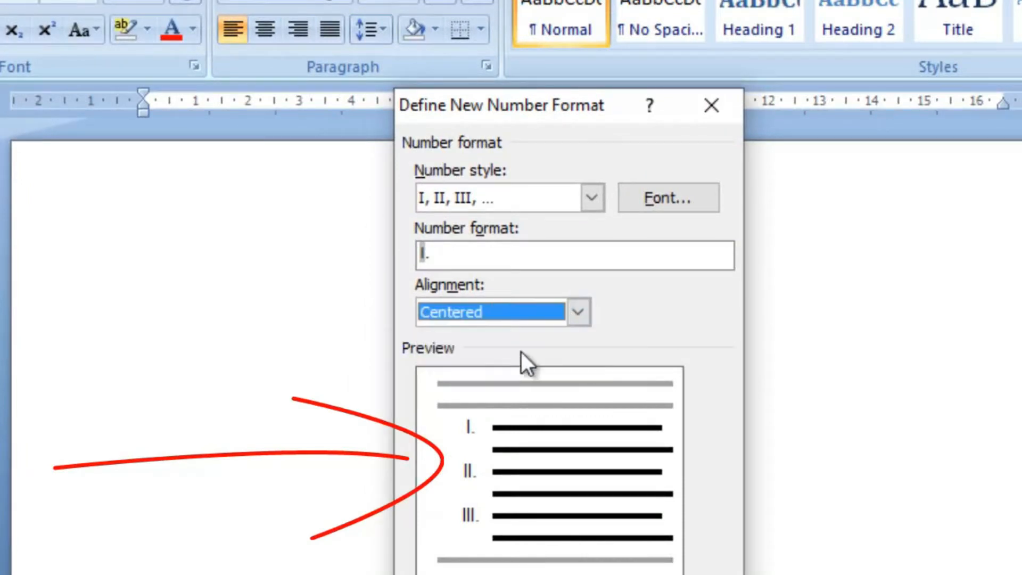
{"action": "left_click", "coordinate": [578, 312]}
{"action": "left_click", "coordinate": [496, 373]}
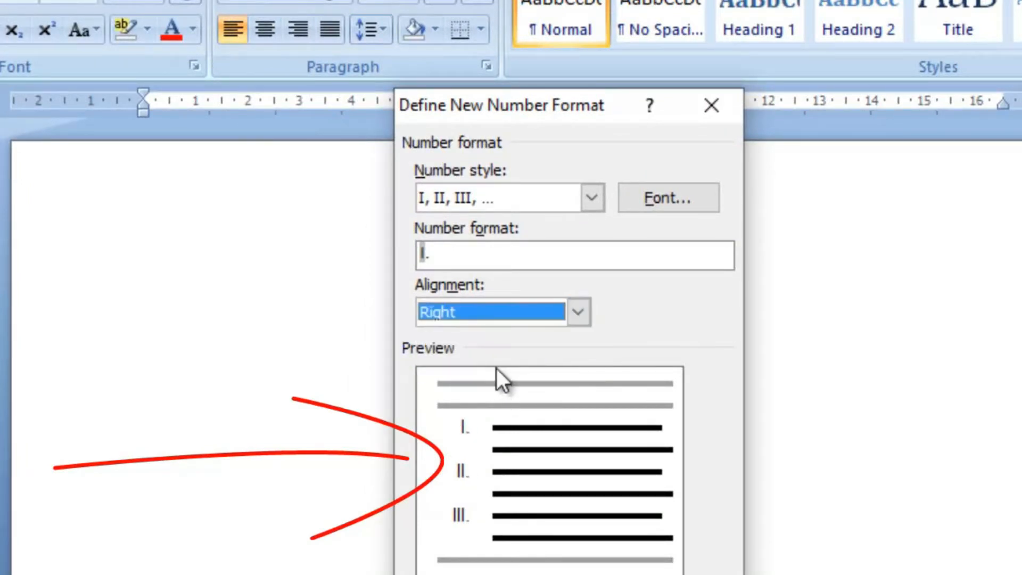
{"action": "left_click", "coordinate": [579, 312]}
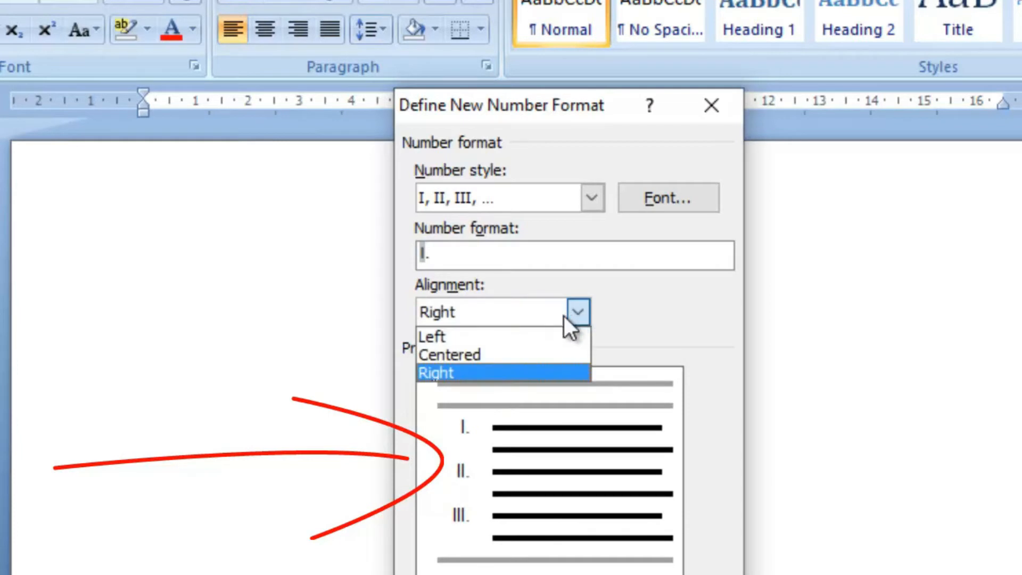
{"action": "left_click", "coordinate": [513, 334]}
{"action": "left_click", "coordinate": [580, 574]}
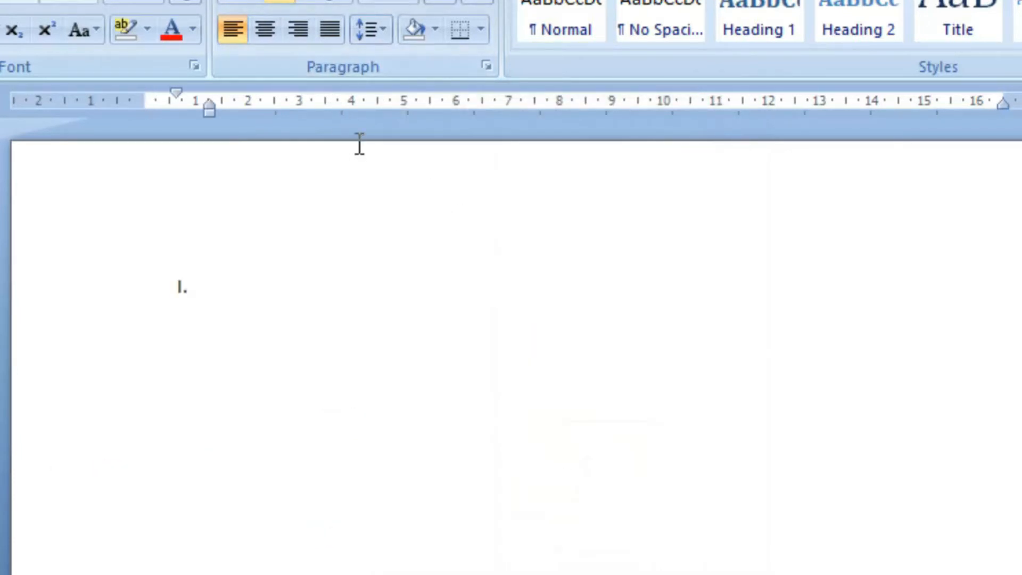
Step: Remove the Roman numbering from the empty first line of the document
{"action": "key", "text": "BackSpace"}
{"action": "key", "text": "BackSpace"}
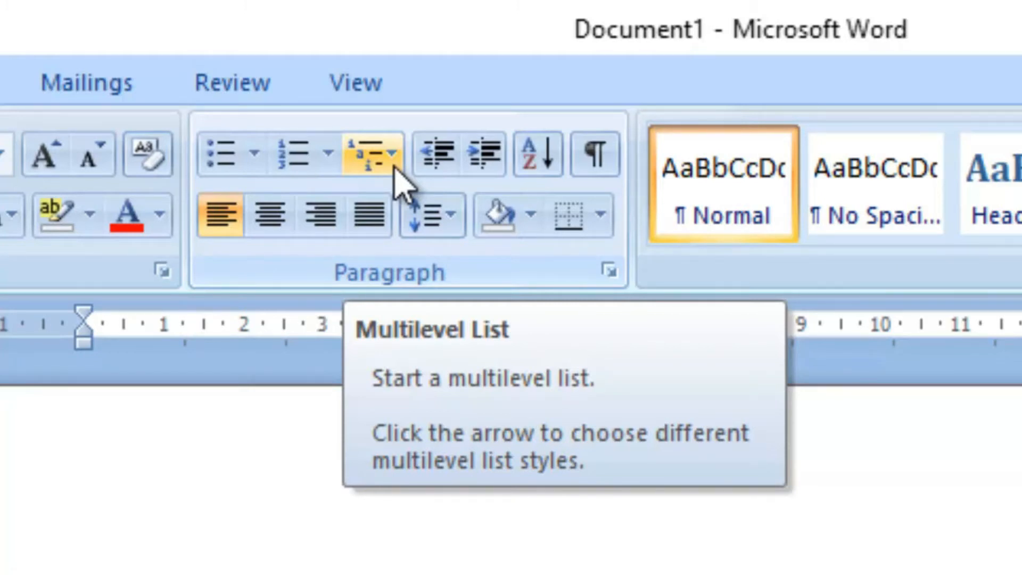
Step: Review the multilevel list styles and apply a new multilevel list definition with the 1), a), i) numbering scheme
{"action": "left_click", "coordinate": [395, 166]}
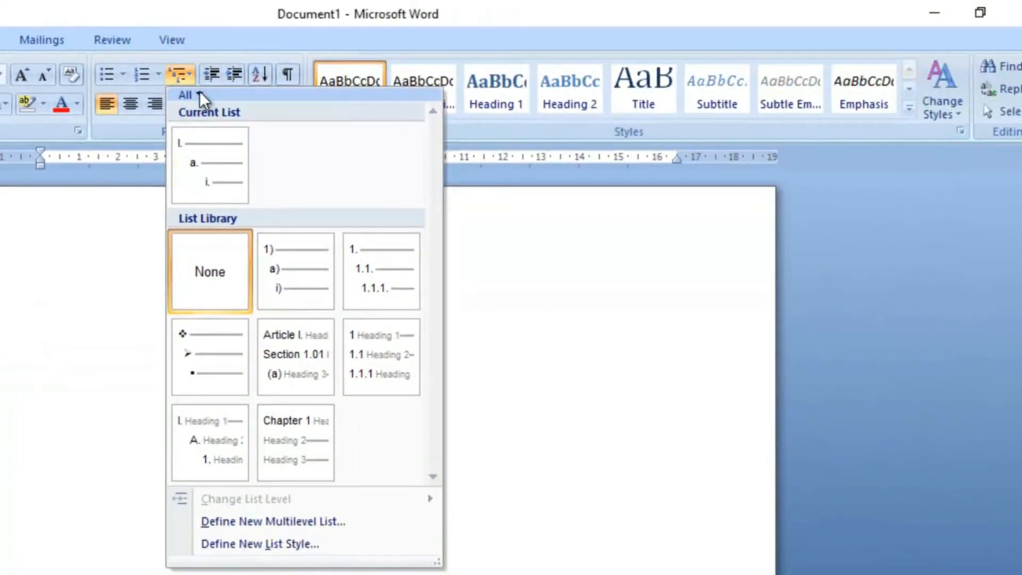
{"action": "mouse_move", "coordinate": [247, 194]}
{"action": "mouse_move", "coordinate": [298, 261]}
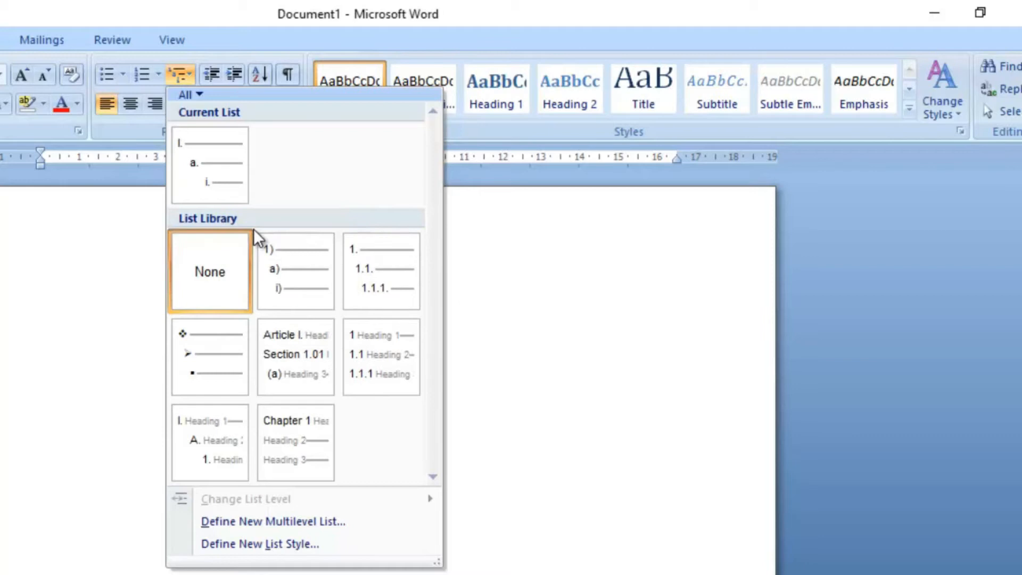
{"action": "mouse_move", "coordinate": [298, 259]}
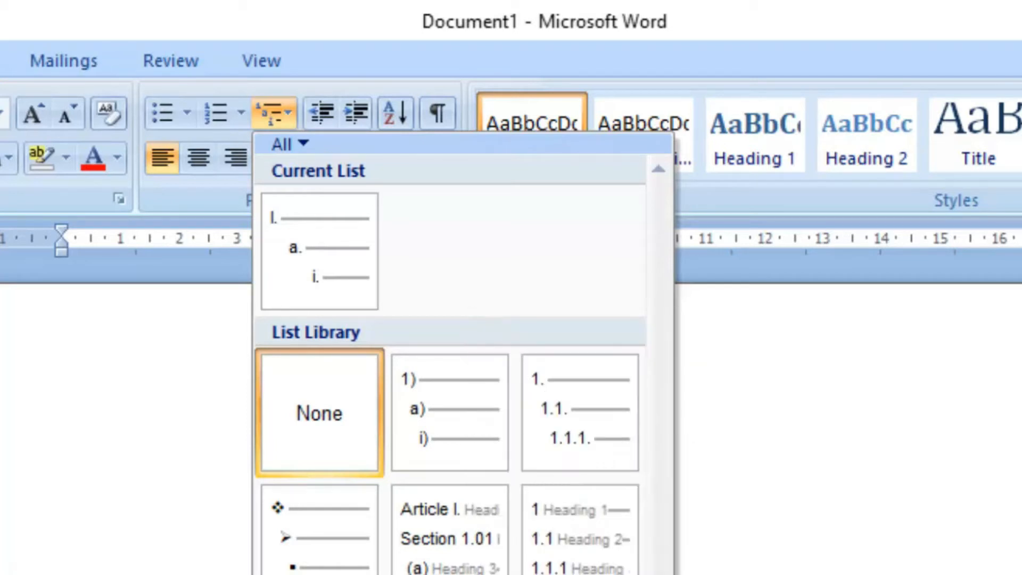
{"action": "left_click", "coordinate": [373, 574]}
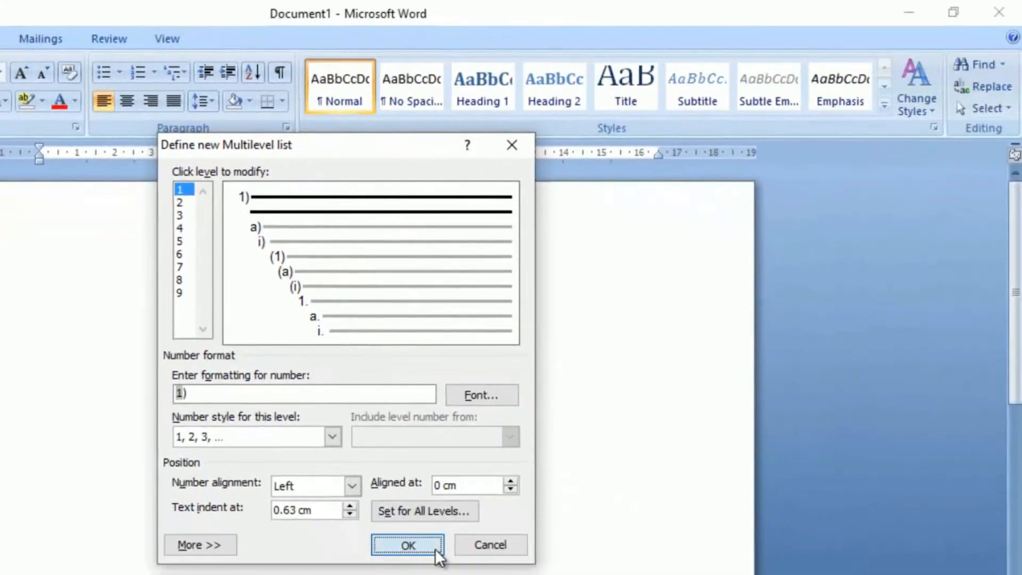
{"action": "left_click", "coordinate": [435, 549]}
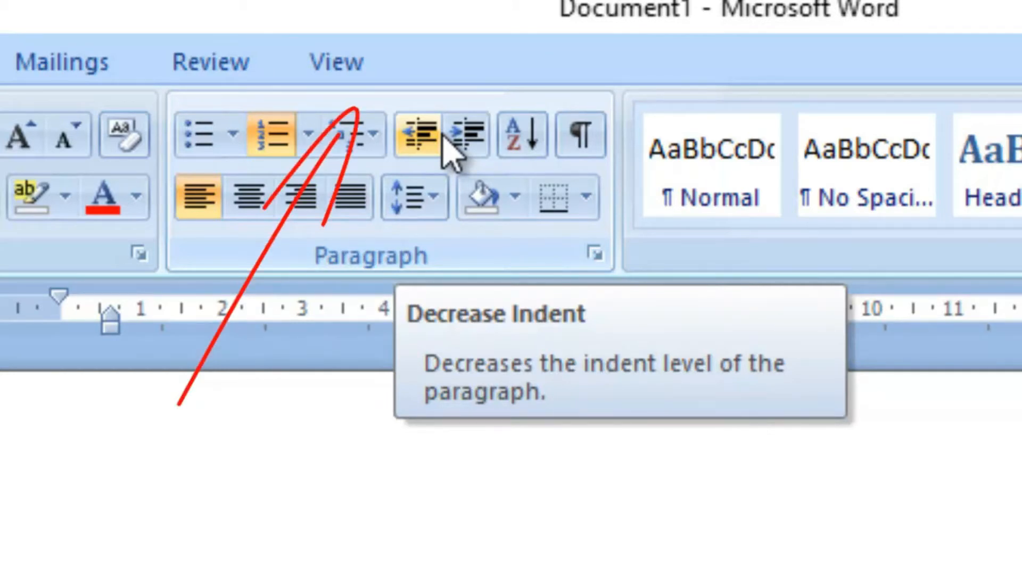
Step: Try to decrease the indent level of the empty second list item
{"action": "left_click", "coordinate": [437, 139]}
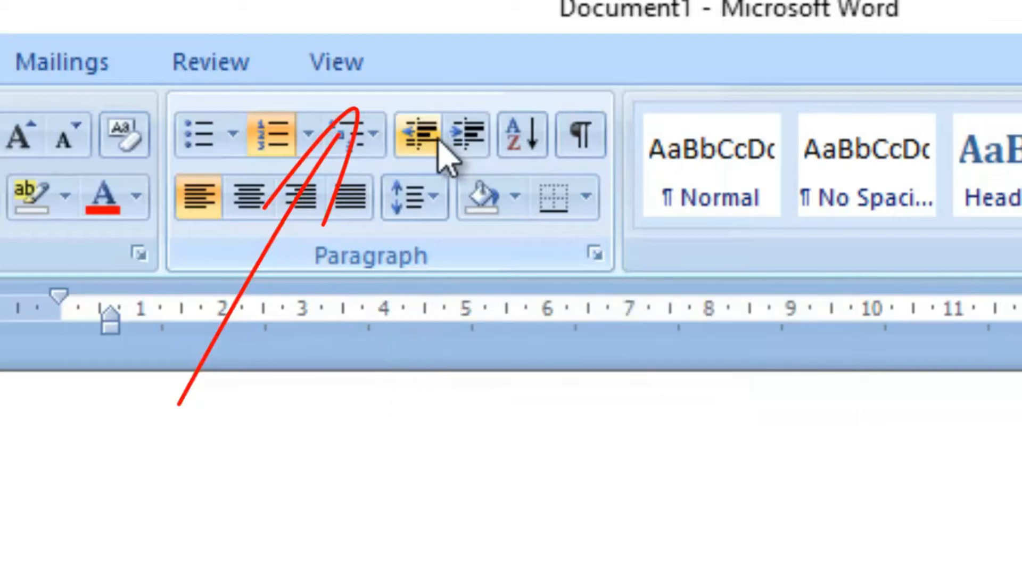
{"action": "left_click", "coordinate": [438, 140]}
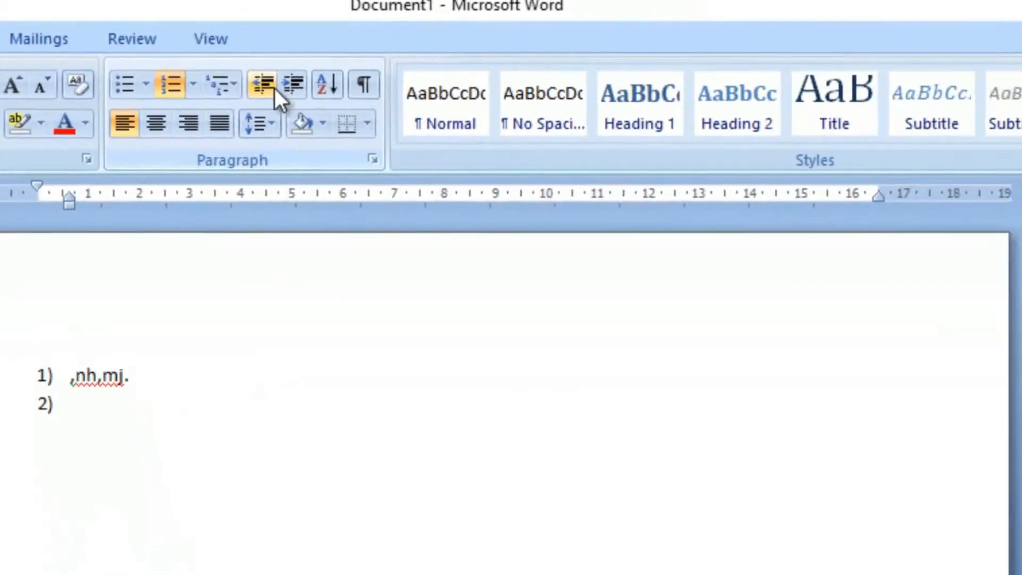
Step: Remove the numbering from the empty second list item and delete that empty line
{"action": "left_click", "coordinate": [275, 88]}
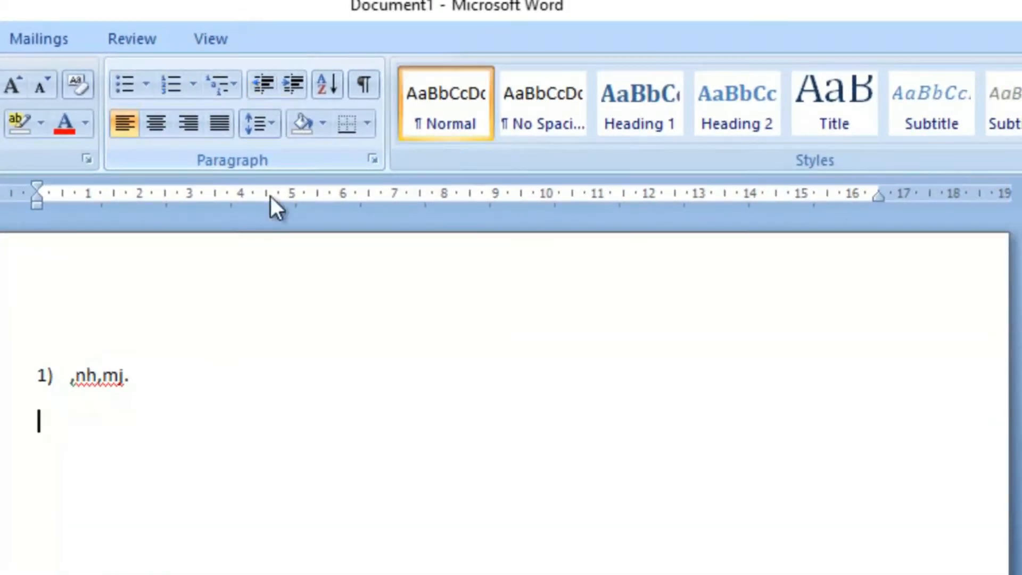
{"action": "key", "text": "BackSpace"}
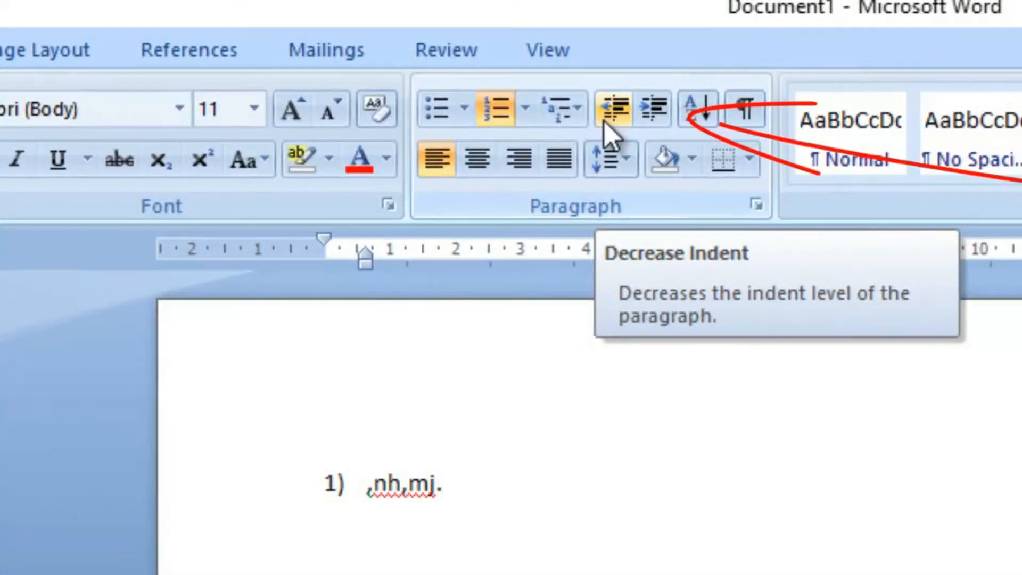
Step: Increase the first list item's indent by two levels, alternating Increase Indent and Decrease Indent to show the difference
{"action": "left_click", "coordinate": [665, 119]}
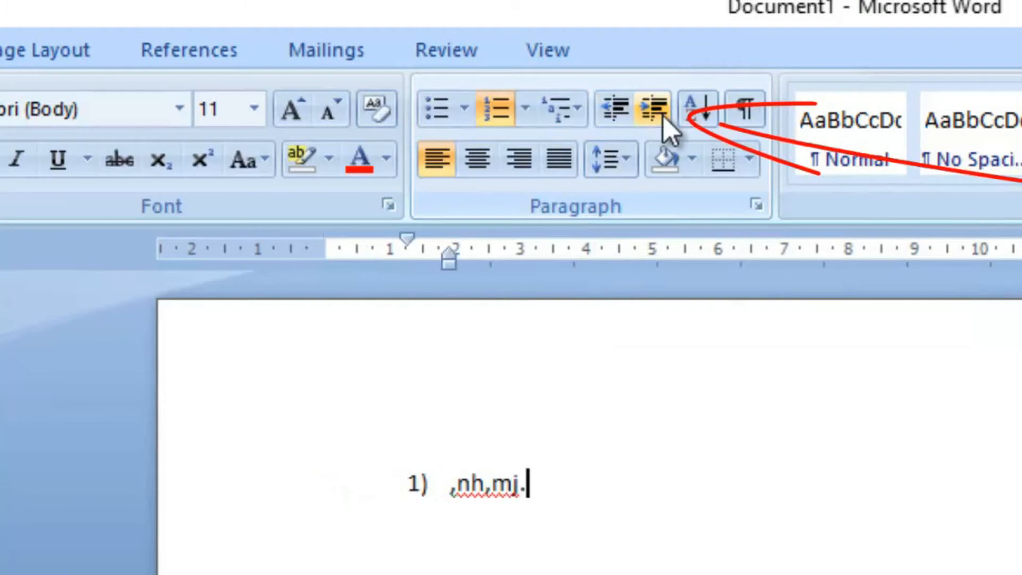
{"action": "left_click", "coordinate": [664, 116]}
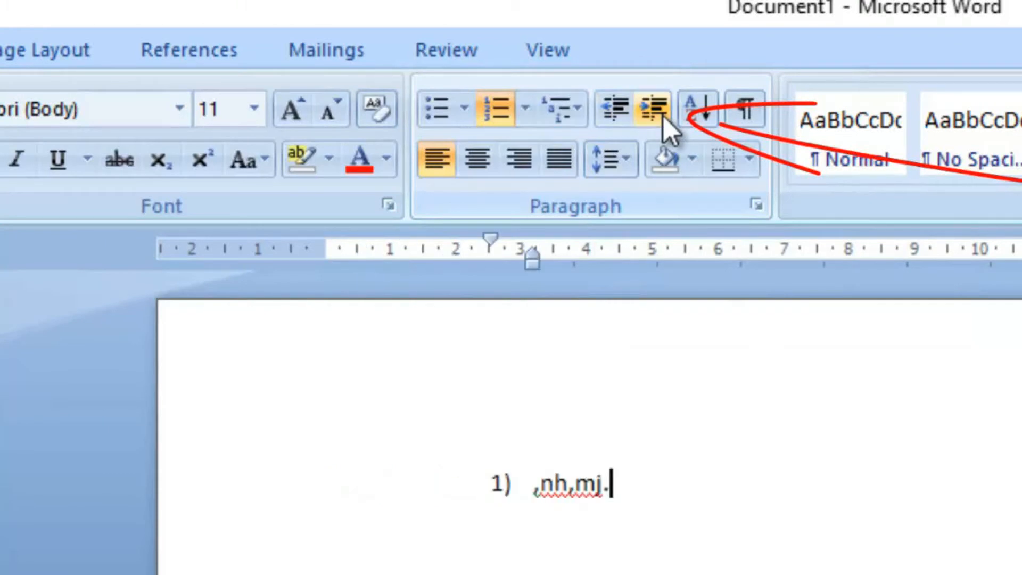
{"action": "left_click", "coordinate": [624, 119]}
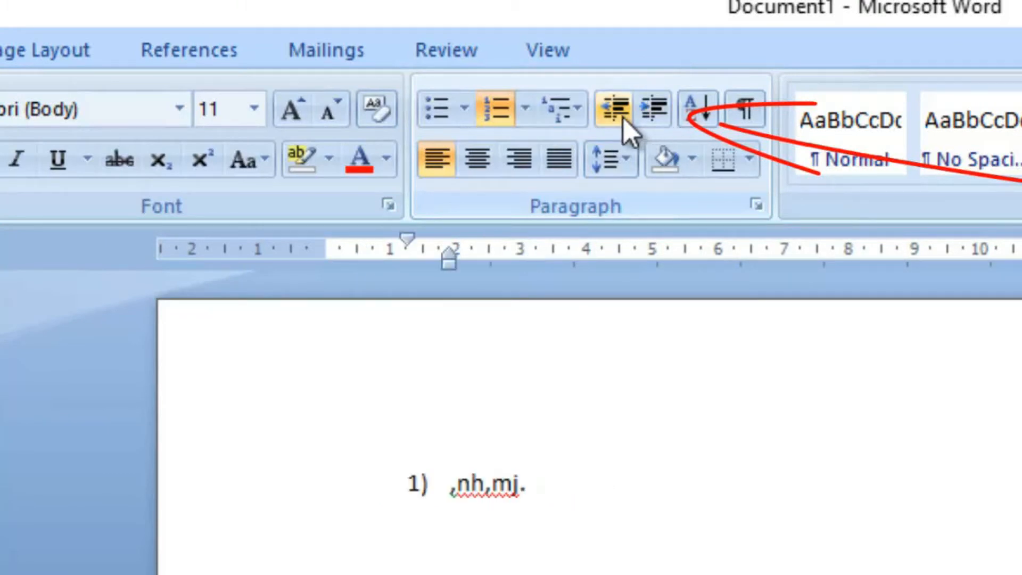
{"action": "left_click", "coordinate": [657, 119]}
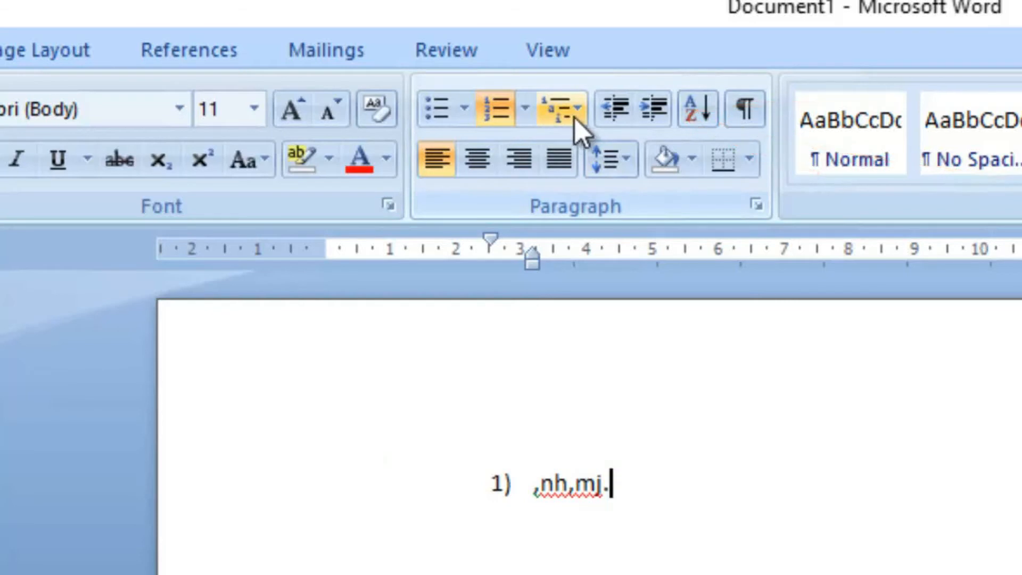
{"action": "left_click", "coordinate": [617, 113]}
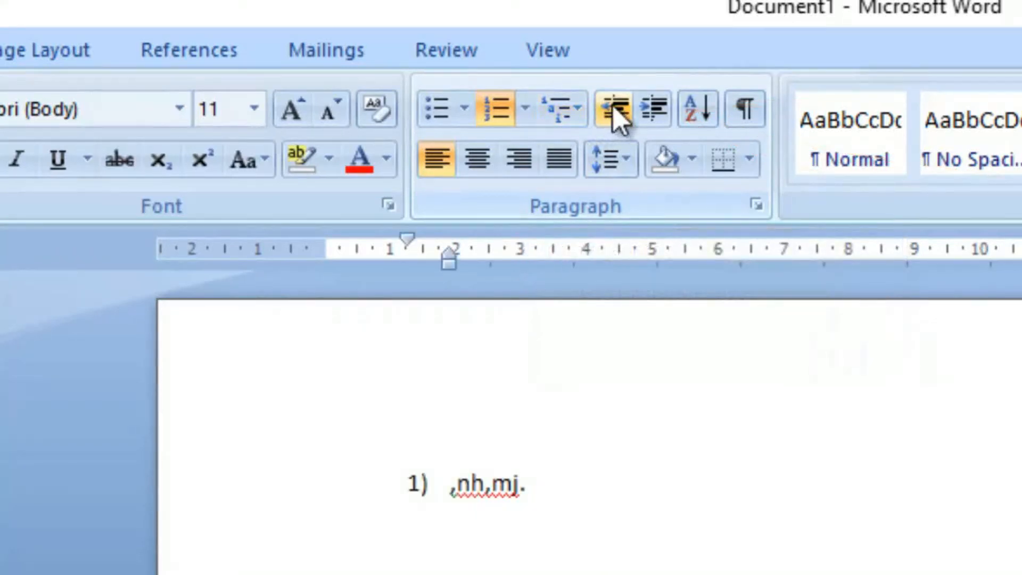
{"action": "left_click", "coordinate": [644, 106]}
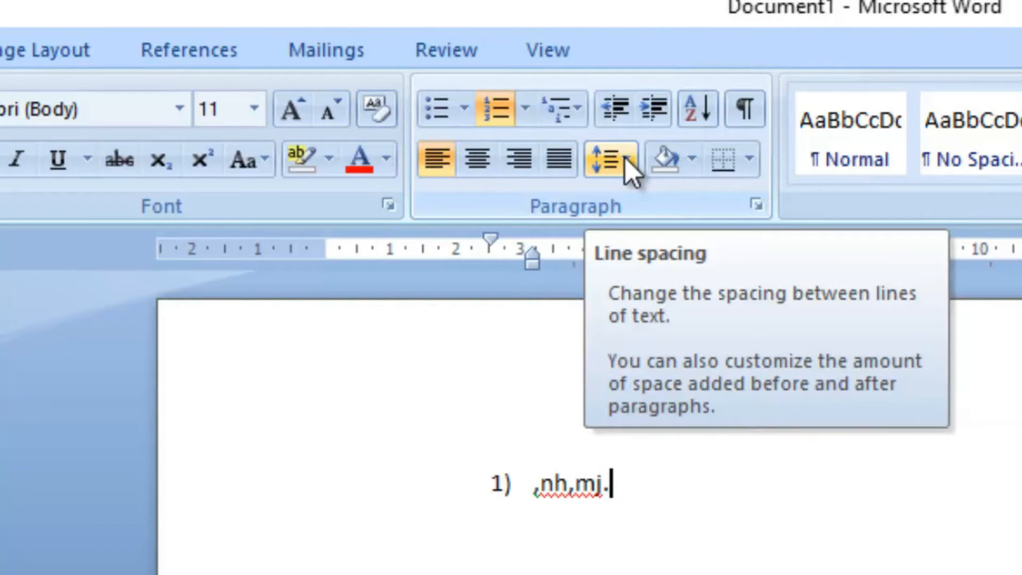
Step: Add space before the numbered paragraph
{"action": "left_click", "coordinate": [625, 158]}
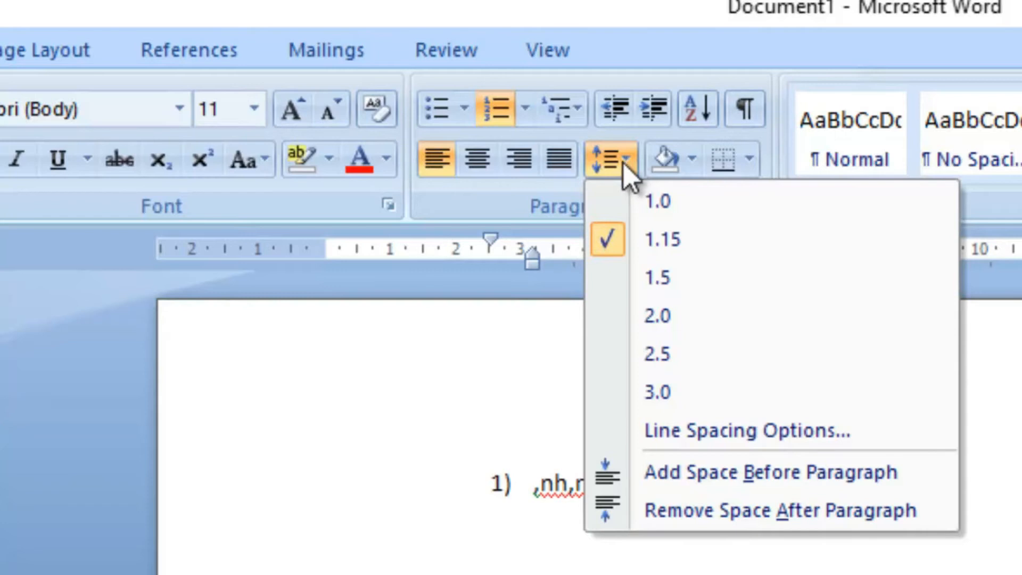
{"action": "left_click", "coordinate": [688, 471]}
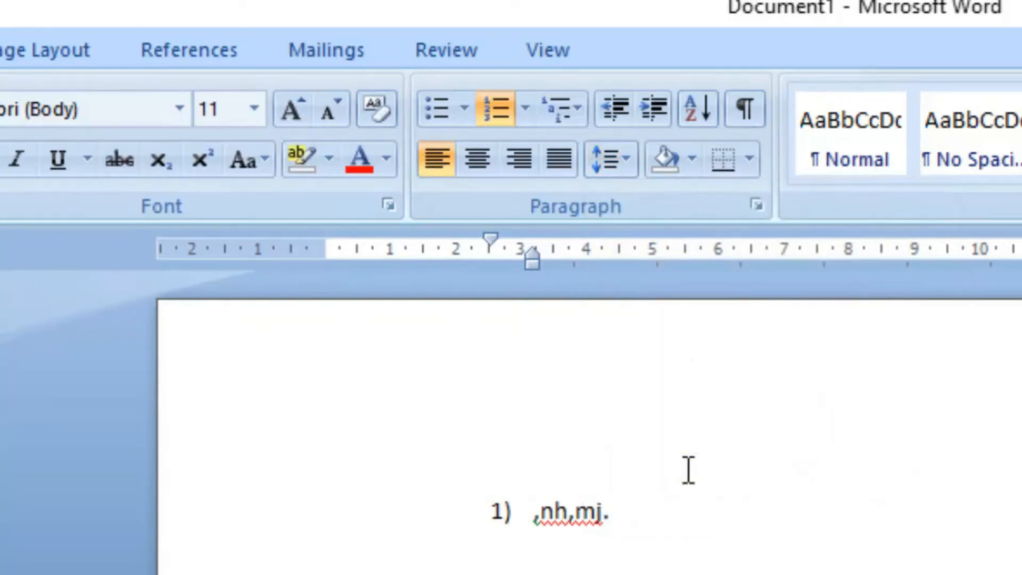
Step: In the line spacing options, set the spacing before and after to 0 pt and the line spacing to Multiple at 3
{"action": "left_click", "coordinate": [632, 171]}
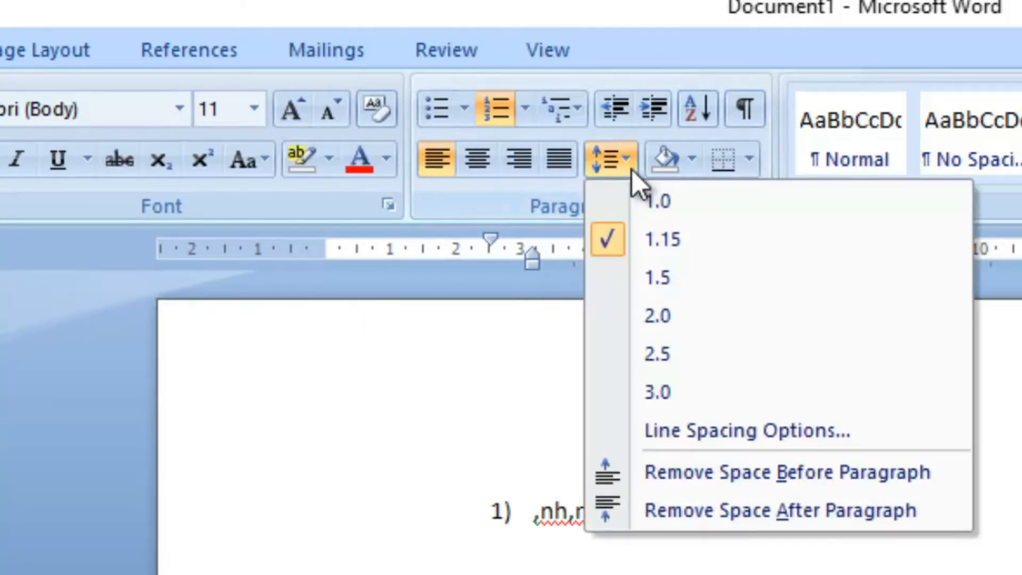
{"action": "left_click", "coordinate": [665, 429]}
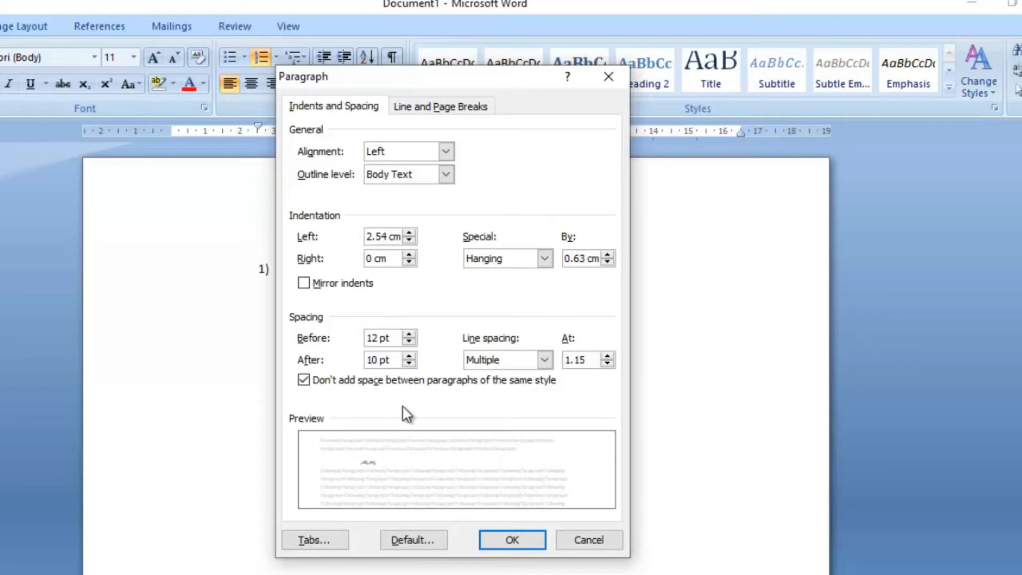
{"action": "left_click", "coordinate": [409, 342]}
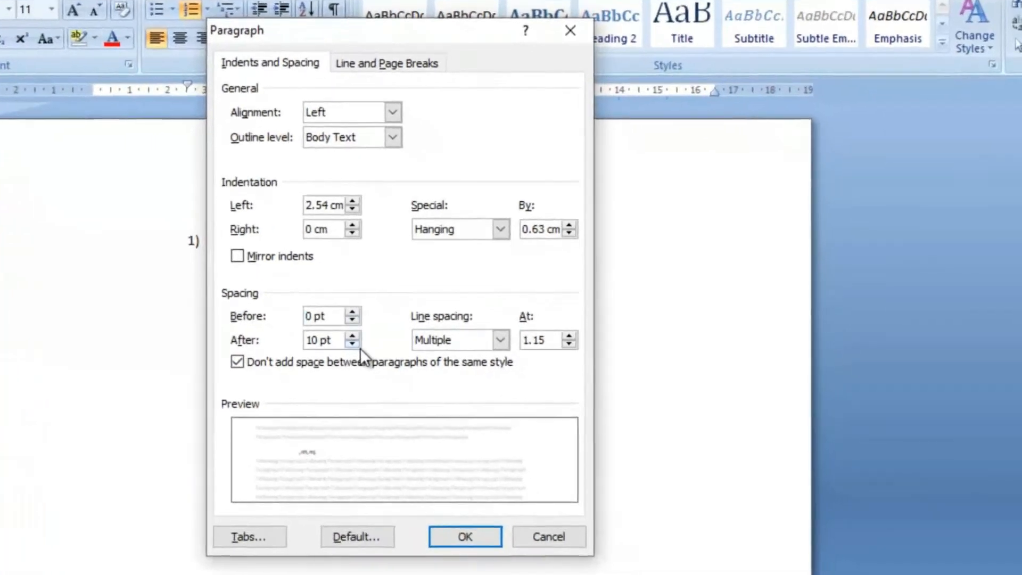
{"action": "left_click", "coordinate": [409, 365]}
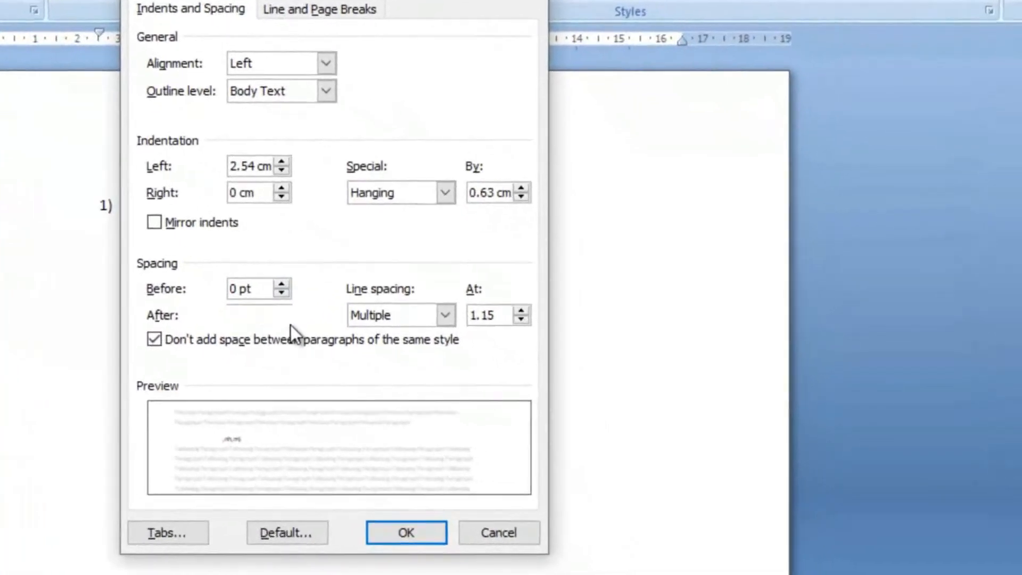
{"action": "left_click", "coordinate": [409, 364]}
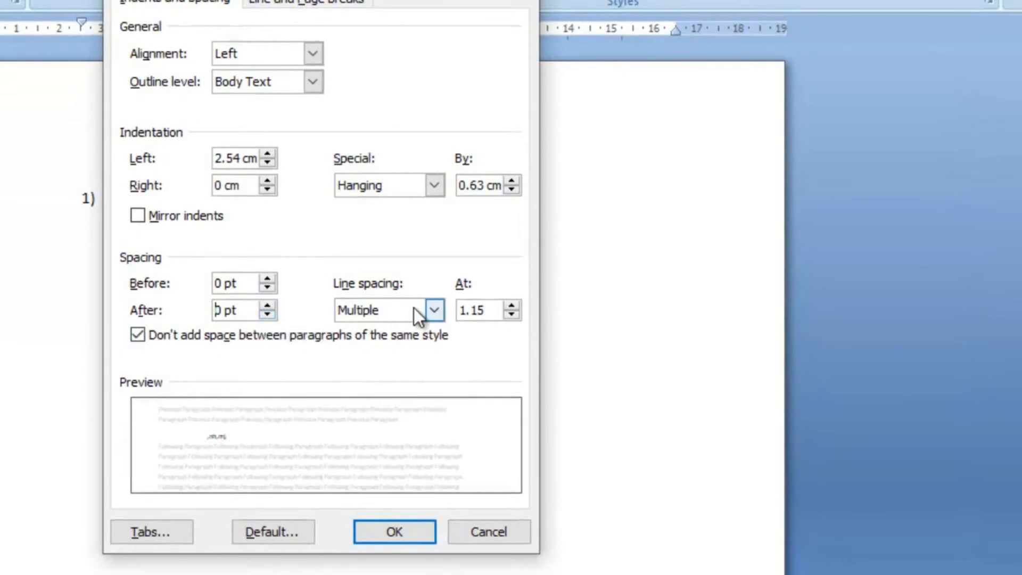
{"action": "left_click", "coordinate": [436, 311]}
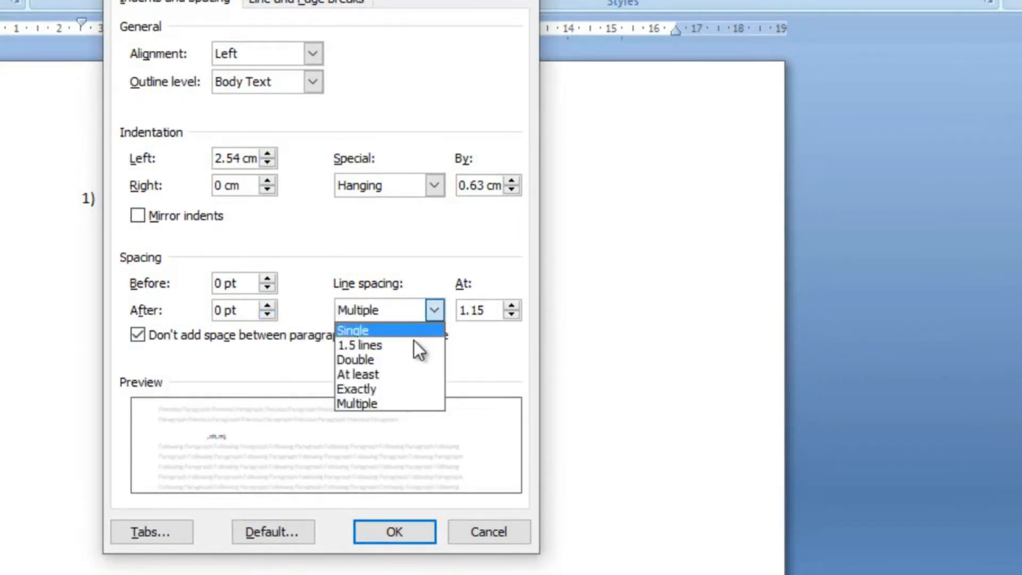
{"action": "left_click", "coordinate": [409, 403]}
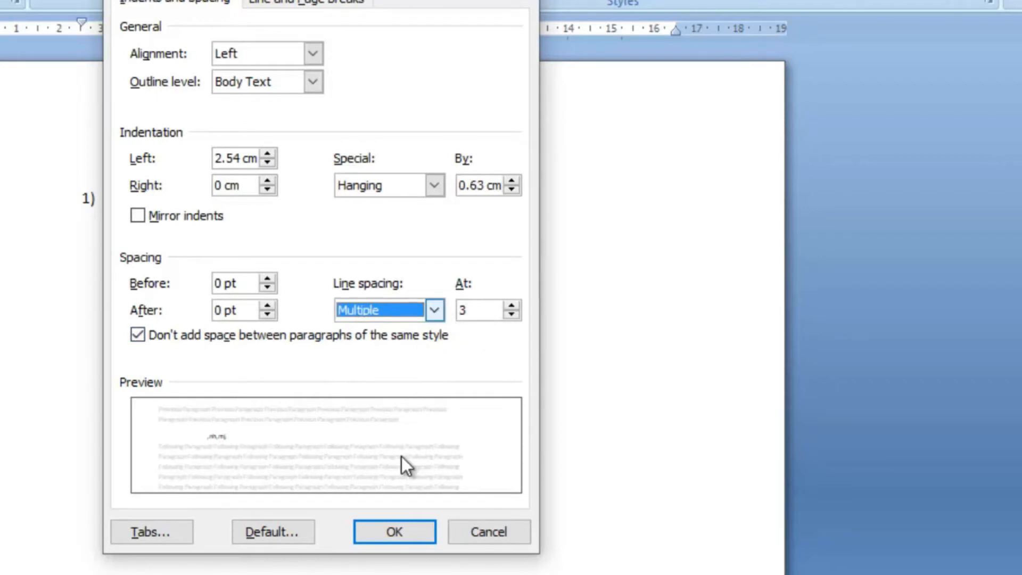
{"action": "left_click", "coordinate": [405, 525]}
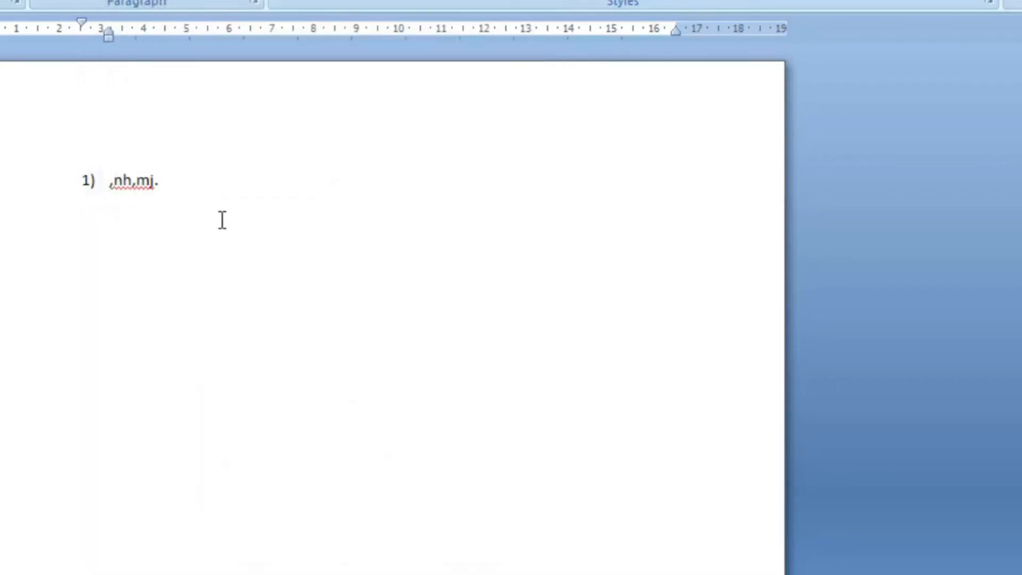
Step: Delete the list item's text and clear its numbering and indent, leaving an empty line at the margin
{"action": "left_click_drag", "start_coordinate": [110, 181], "coordinate": [221, 178]}
{"action": "left_click", "coordinate": [207, 189]}
{"action": "key", "text": "BackSpace"}
{"action": "key", "text": "BackSpace"}
{"action": "key", "text": "BackSpace"}
{"action": "key", "text": "BackSpace"}
{"action": "key", "text": "BackSpace"}
{"action": "key", "text": "BackSpace"}
{"action": "key", "text": "BackSpace"}
Step: Write a paragraph of random filler text spanning about three and a half lines, starting with "Mvx<VXN <JVV mzvjk"
{"action": "type", "text": "Mvx<VXN <JVV mzvjk"}
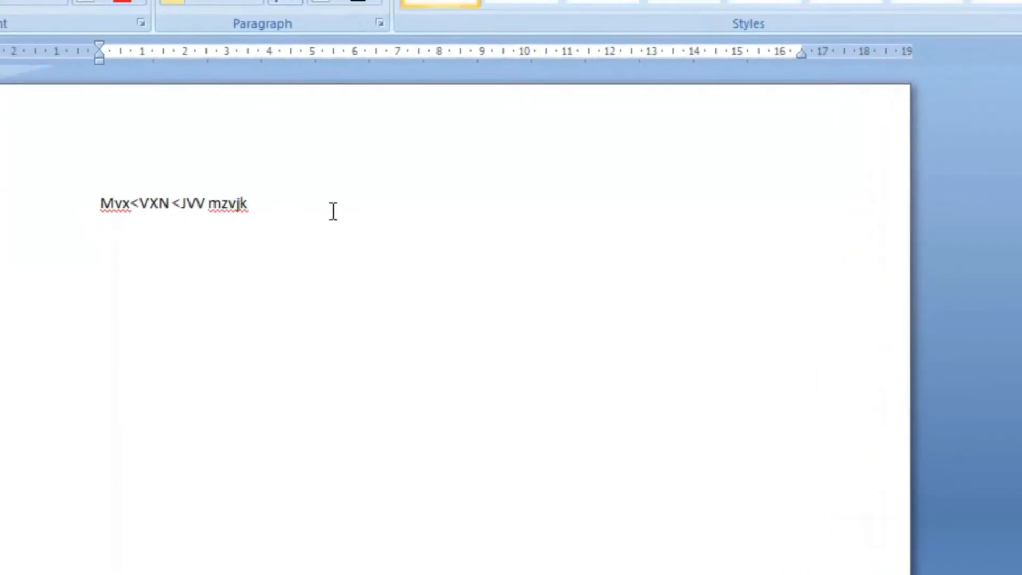
{"action": "type", "text": " kvhjX<VJ  z,jv  xz,gj"}
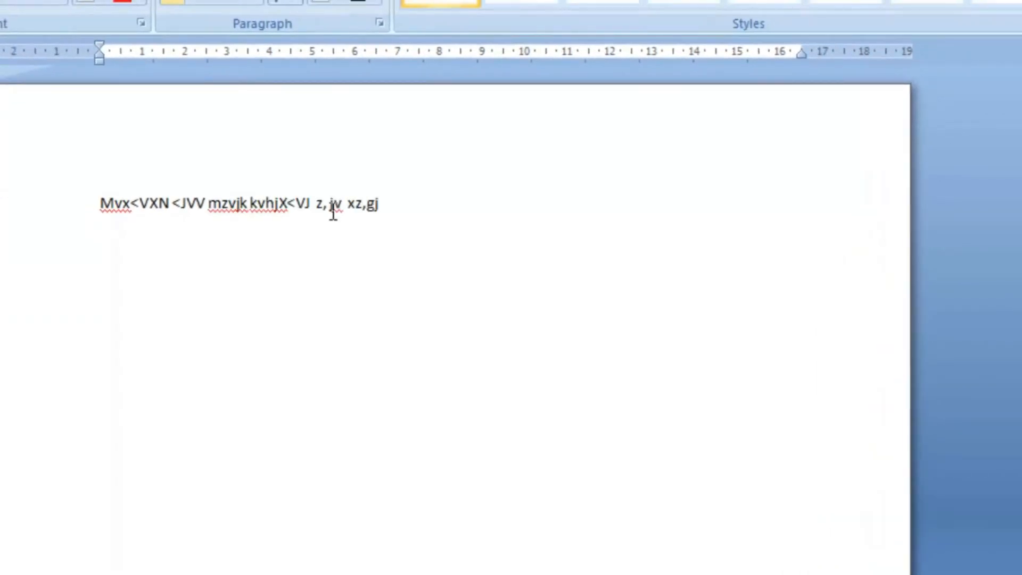
{"action": "type", "text": "oaugtad xcvhjla vxjv vksjv vkxjv vaj v,sgjlsdgj v,jc vs,"}
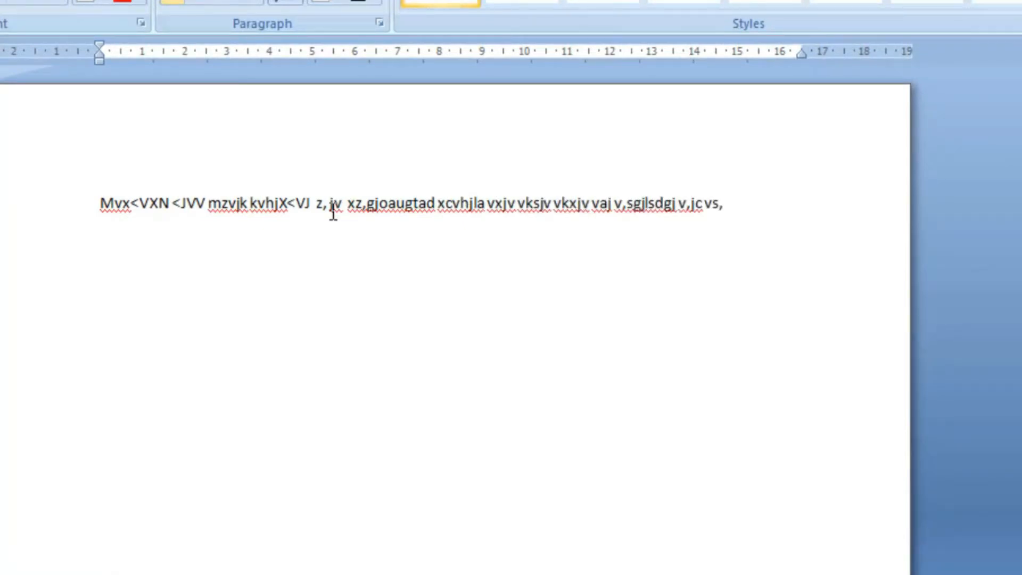
{"action": "type", "text": "kjva s,zgvjg"}
{"action": "key", "text": "Return"}
{"action": "type", "text": "vsd,hgjsv"}
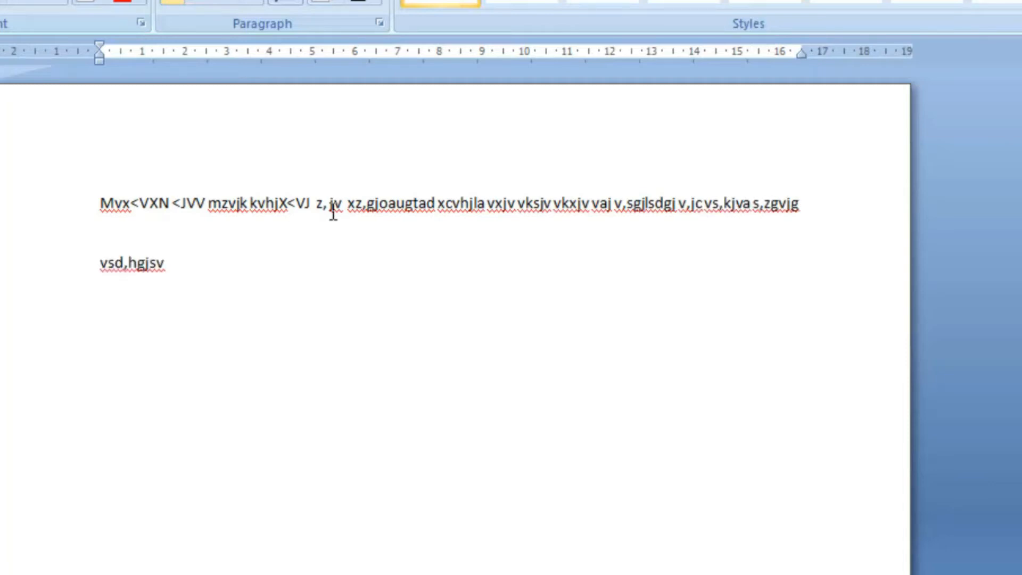
{"action": "type", "text": " lijdfvaf va,dgj gbgsz,jb sfkgju va kldfj bscgj vakdhv vakdfh vasd,kh vadmhf gvadk v"}
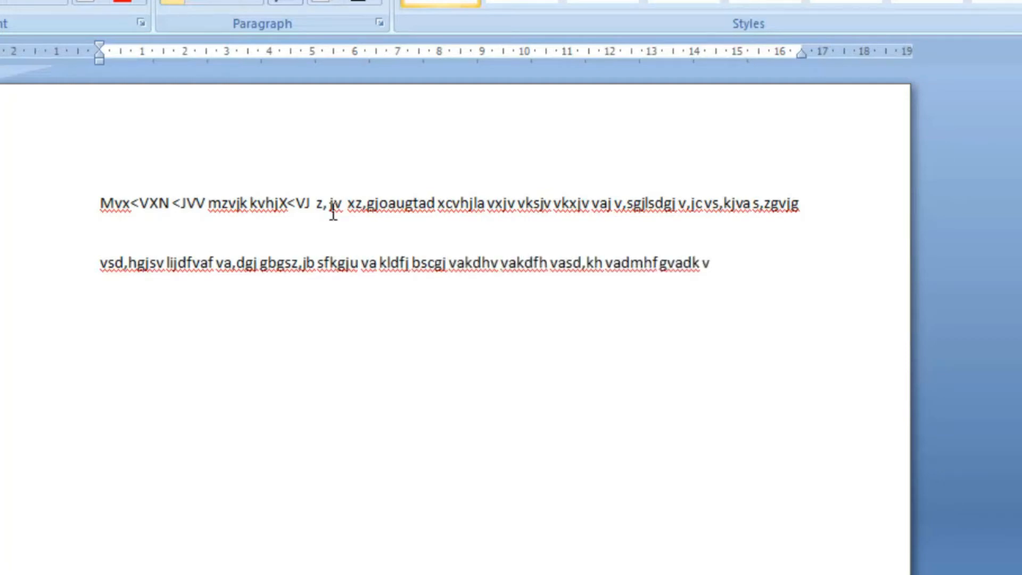
{"action": "type", "text": "asdjfakdj ba"}
{"action": "type", "text": "sgdskj"}
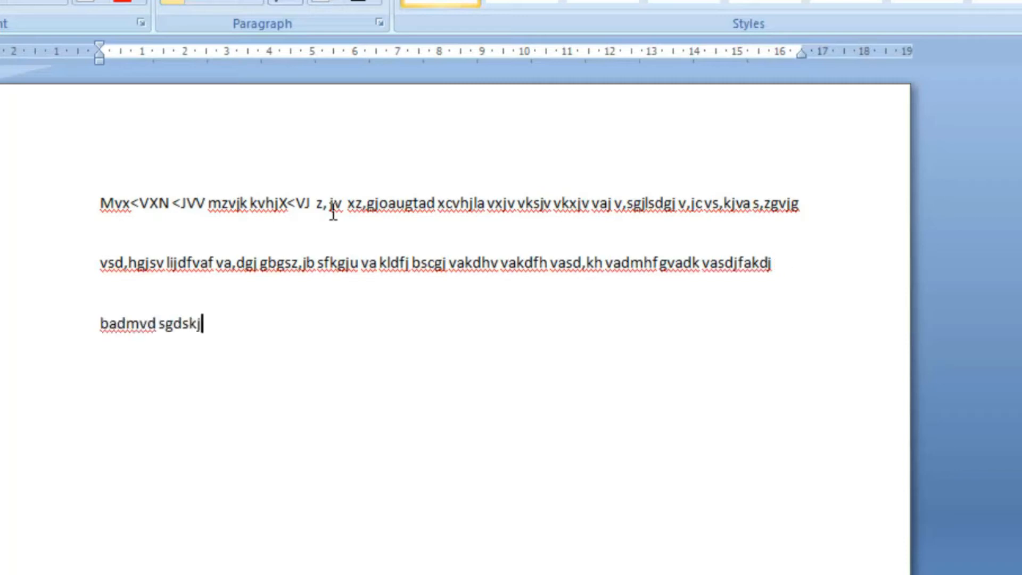
{"action": "type", "text": " vsmgj vafkjga vsmgf"}
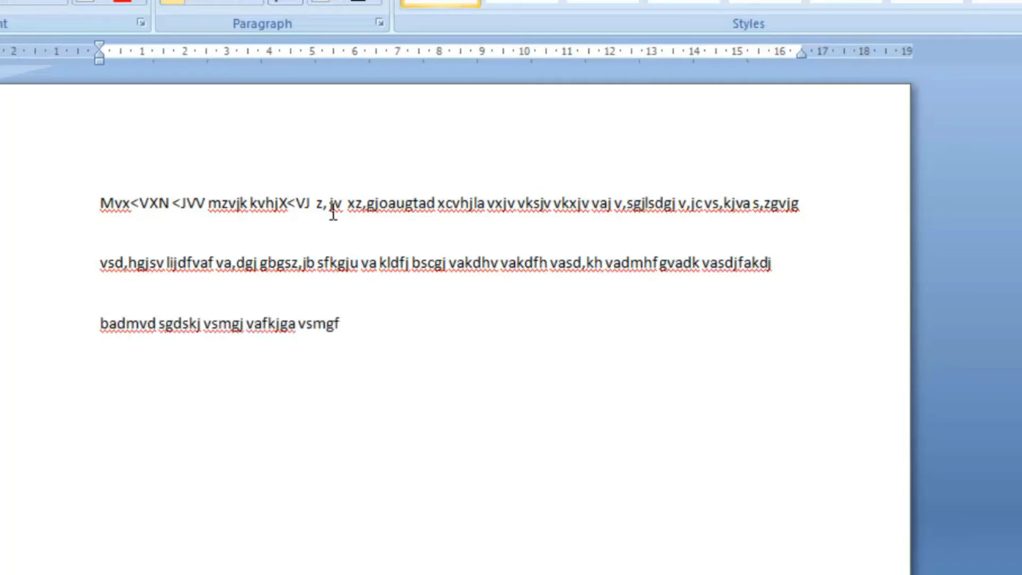
{"action": "type", "text": " vsnsksdfj vdsjhvskh"}
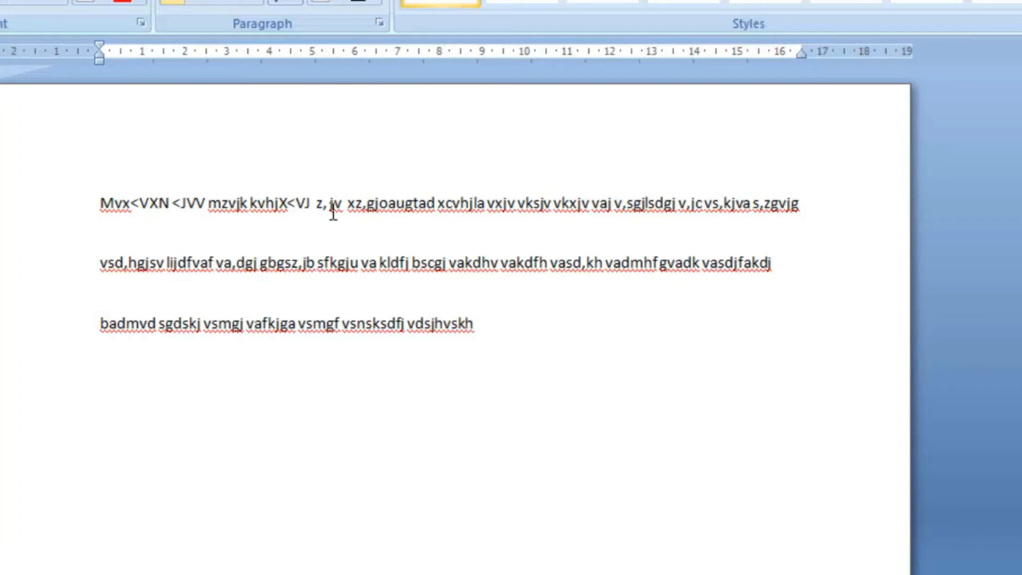
{"action": "type", "text": " vsjkhvs sdvkhbvsksna vs"}
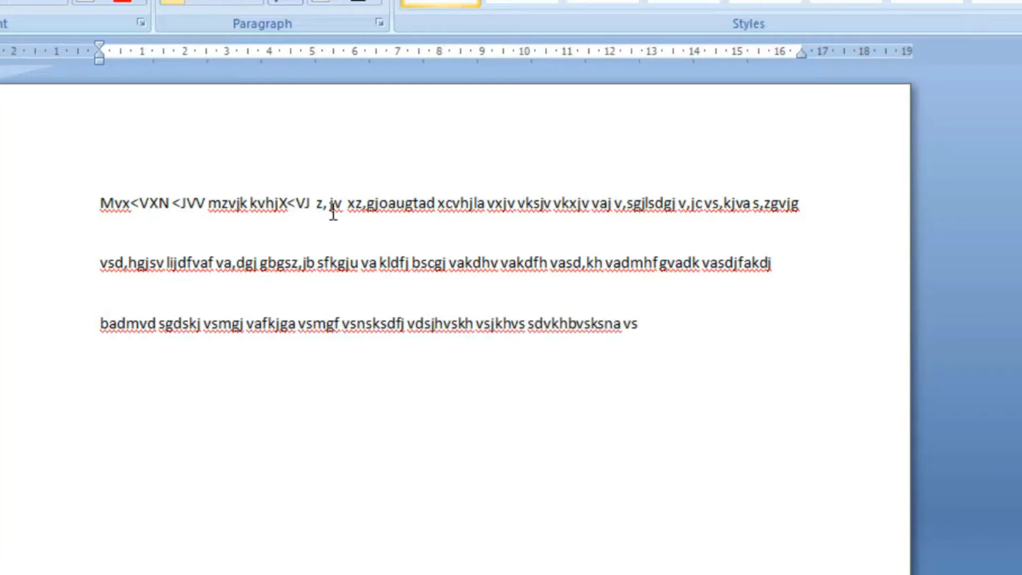
{"action": "type", "text": "bdfsm dfshjfsj vdsbvsdkhksd"}
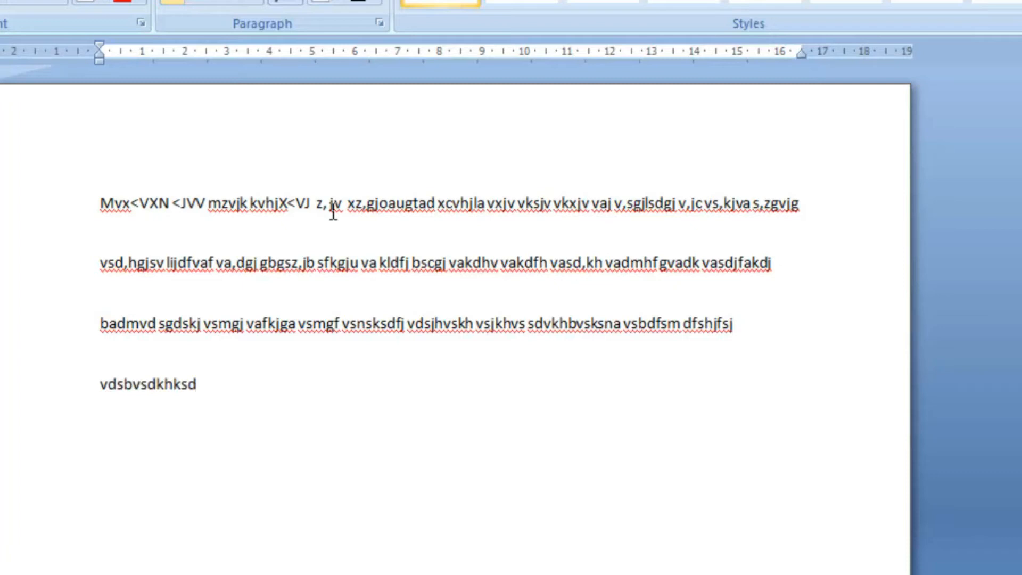
Step: Increase the filler paragraph's indent by one level and decrease it back to the margin
{"action": "left_click_drag", "start_coordinate": [98, 204], "coordinate": [314, 432]}
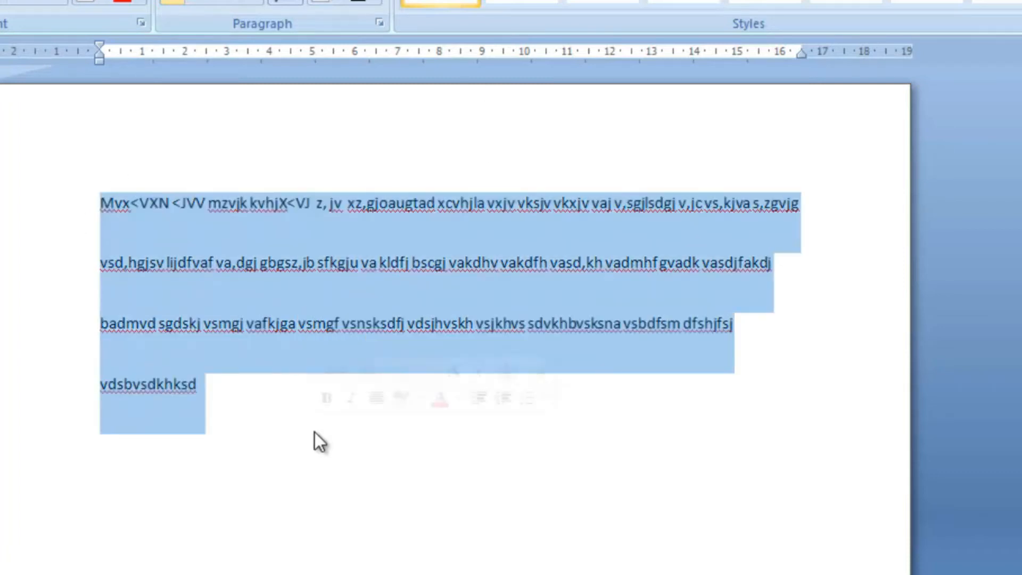
{"action": "left_click", "coordinate": [99, 202]}
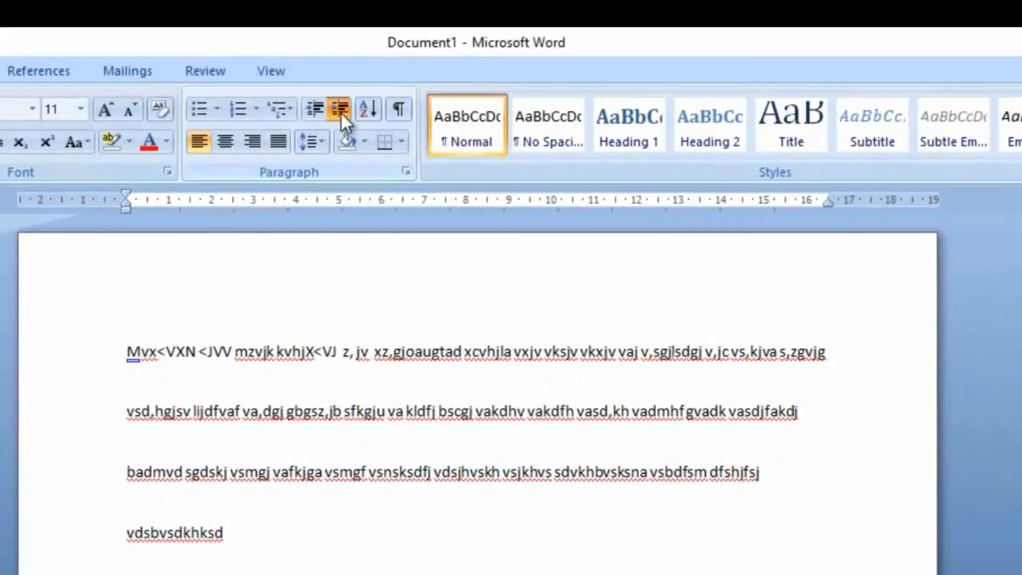
{"action": "left_click", "coordinate": [341, 113]}
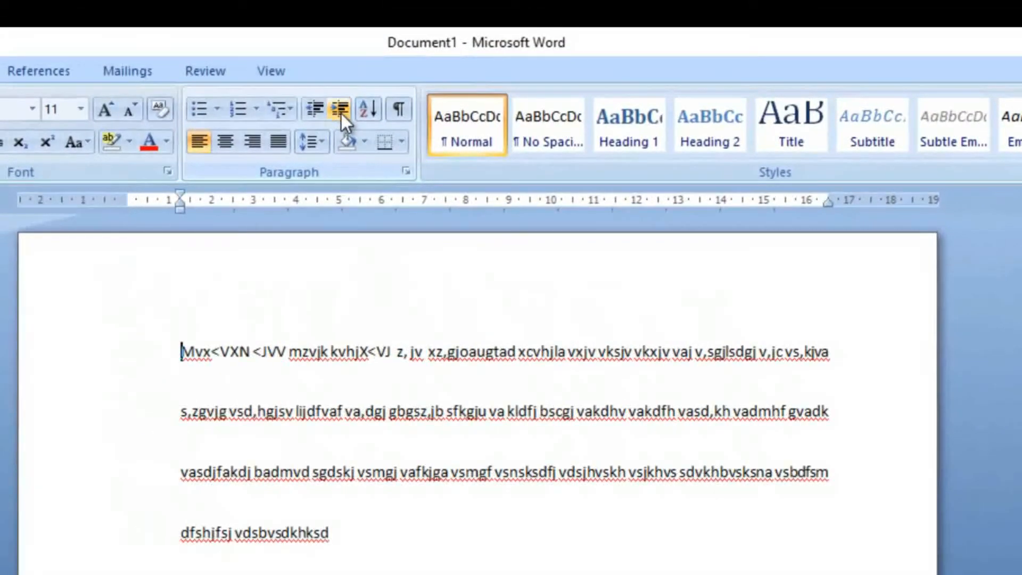
{"action": "left_click", "coordinate": [319, 110]}
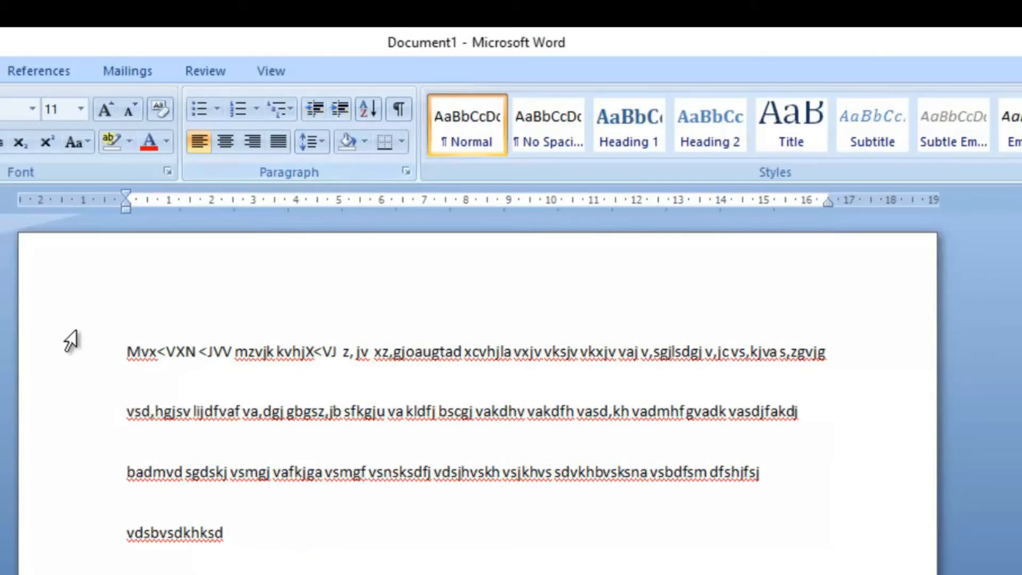
Step: Set the line spacing of the whole filler paragraph to 1.0
{"action": "left_click_drag", "start_coordinate": [129, 352], "coordinate": [398, 549]}
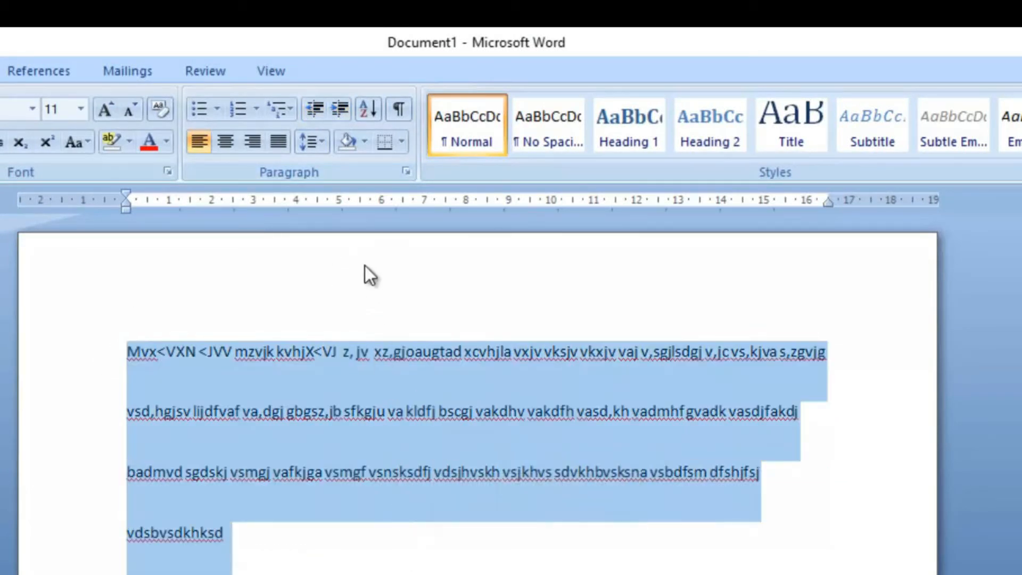
{"action": "left_click", "coordinate": [321, 143]}
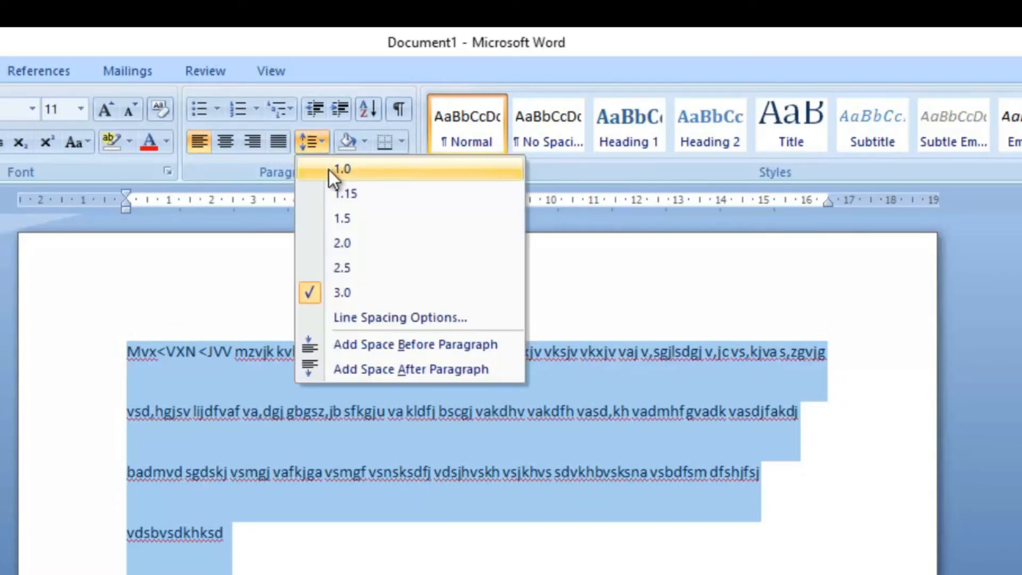
{"action": "left_click", "coordinate": [334, 170]}
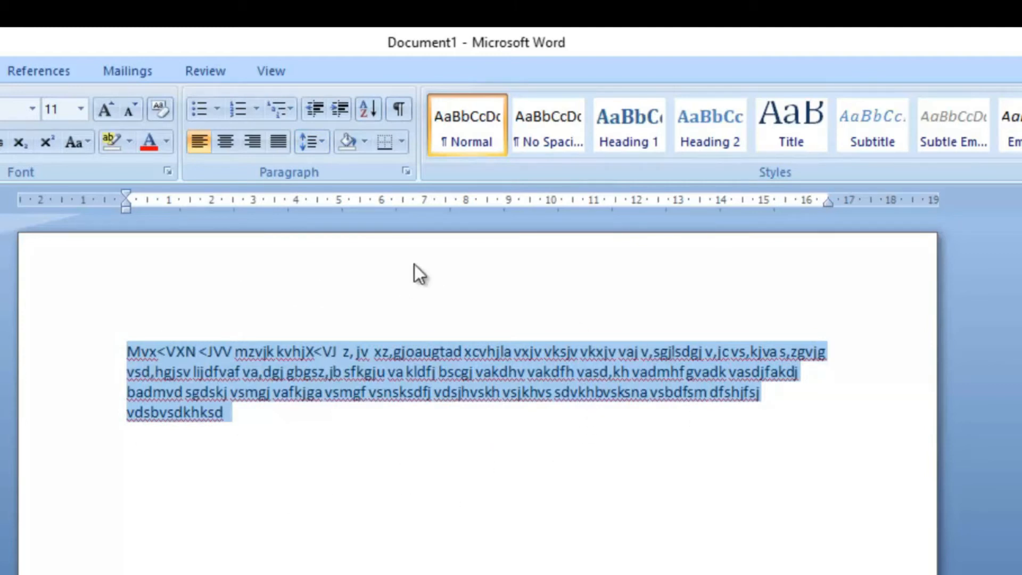
Step: Change the selected filler paragraph's line spacing through 1.15, 1.5, 2.0 and 2.5, ending at 3.0
{"action": "left_click", "coordinate": [319, 144]}
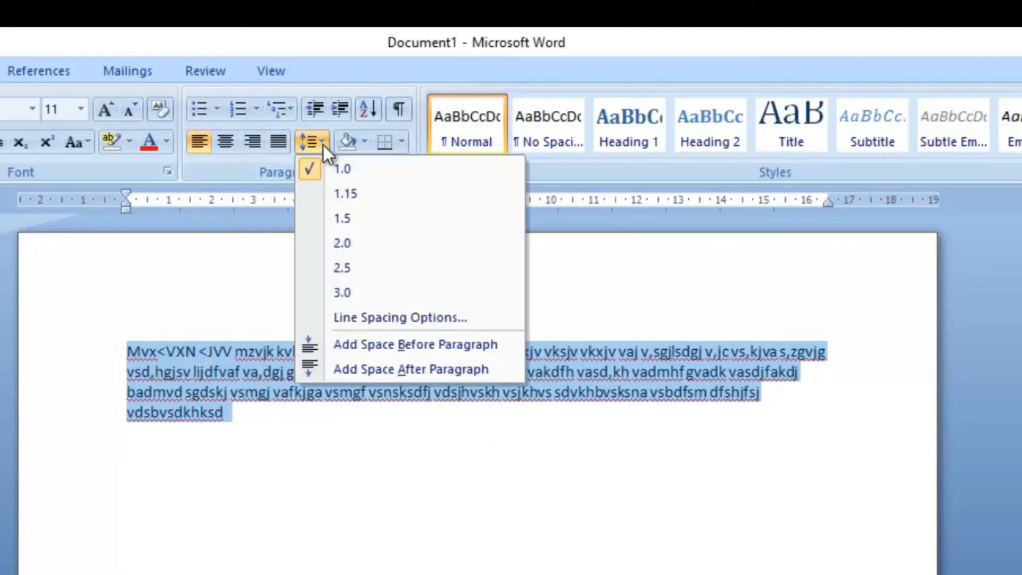
{"action": "left_click", "coordinate": [330, 191]}
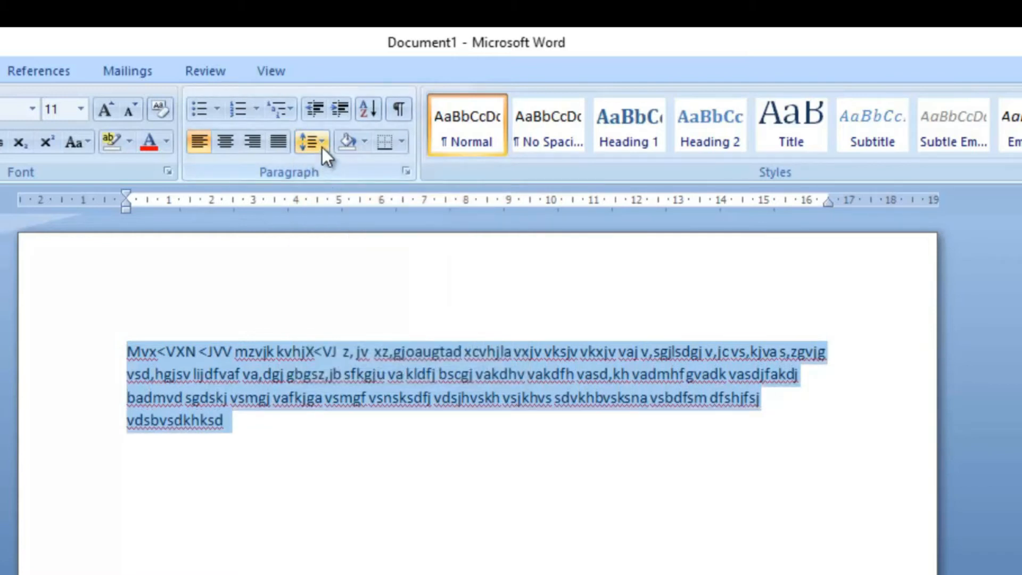
{"action": "left_click", "coordinate": [322, 147]}
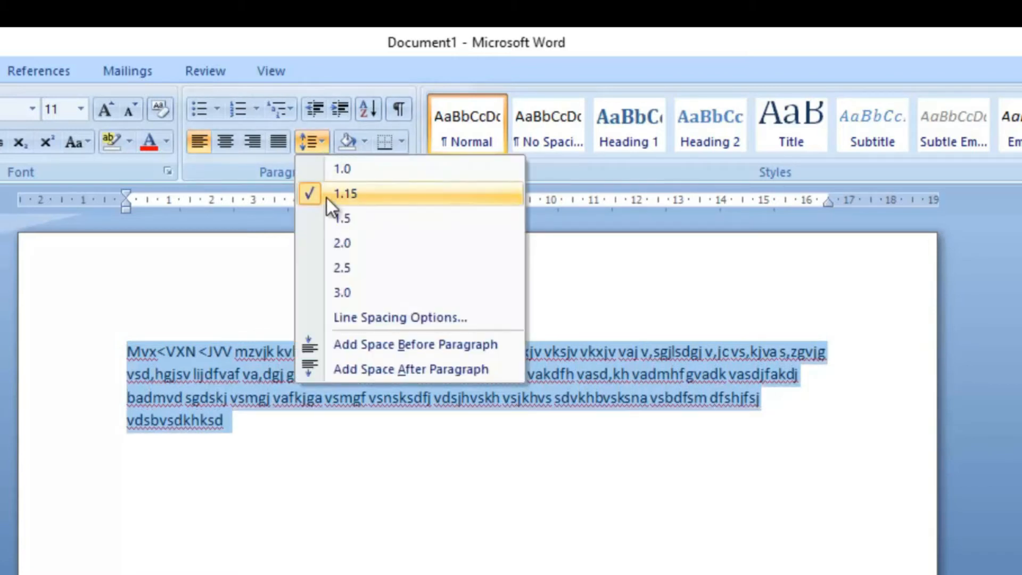
{"action": "left_click", "coordinate": [327, 220]}
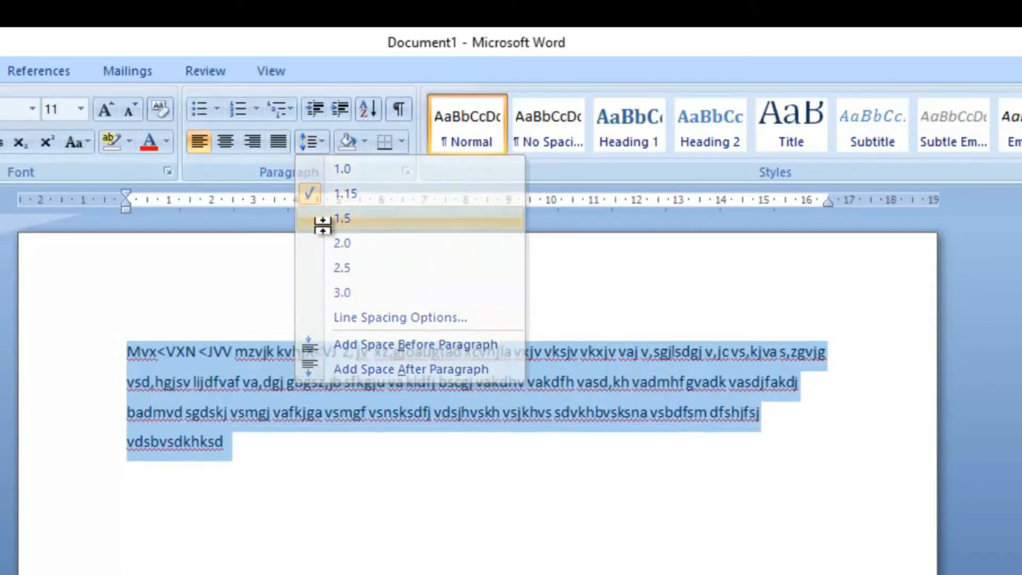
{"action": "left_click", "coordinate": [321, 143]}
{"action": "left_click", "coordinate": [333, 241]}
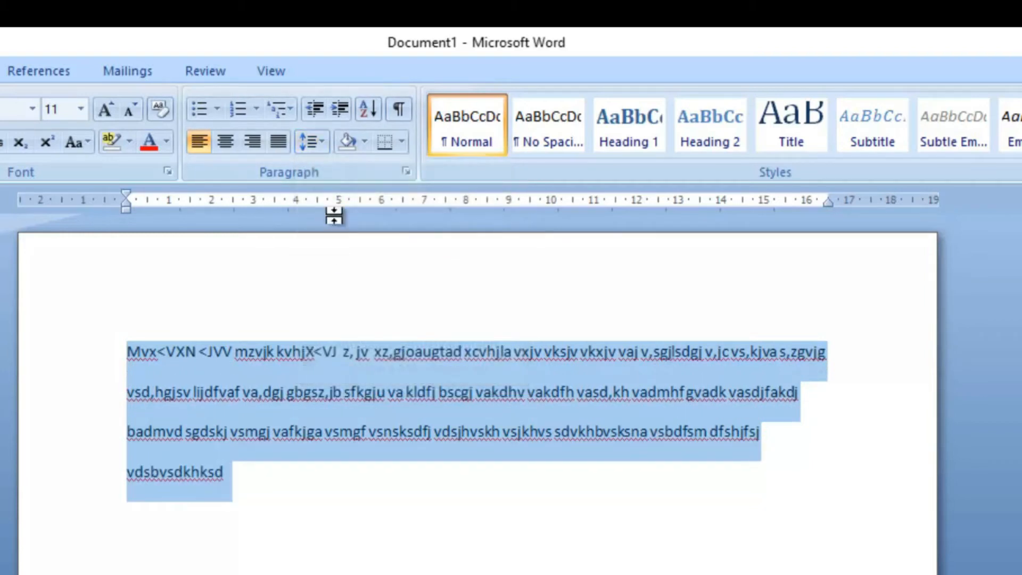
{"action": "left_click", "coordinate": [327, 149]}
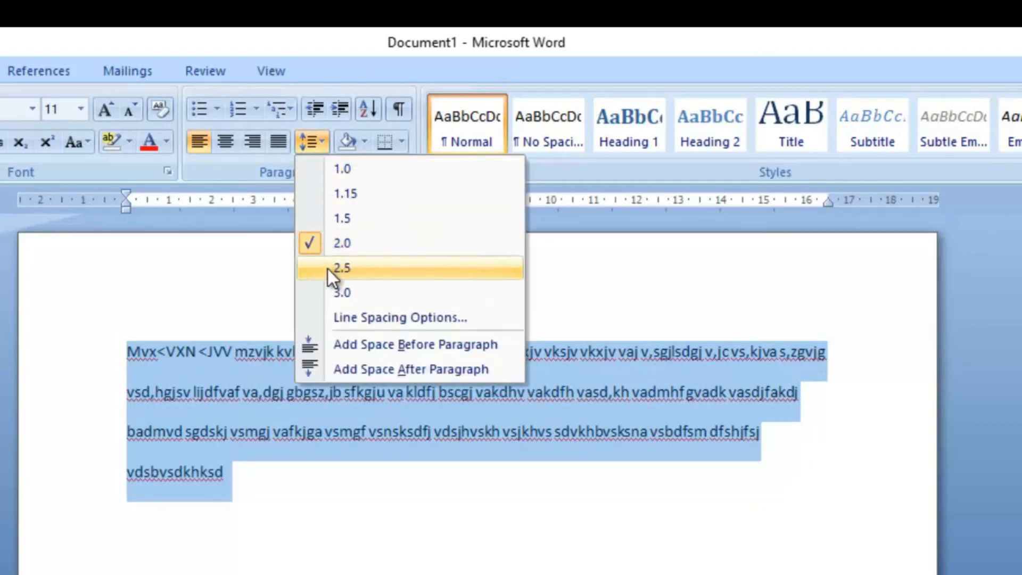
{"action": "left_click", "coordinate": [328, 269]}
{"action": "left_click", "coordinate": [327, 144]}
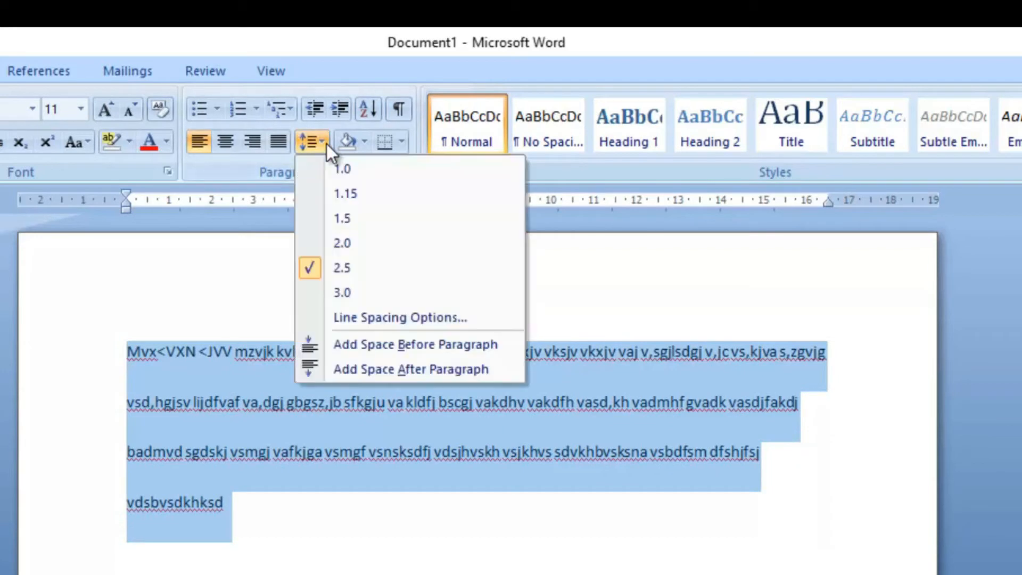
{"action": "left_click", "coordinate": [332, 292]}
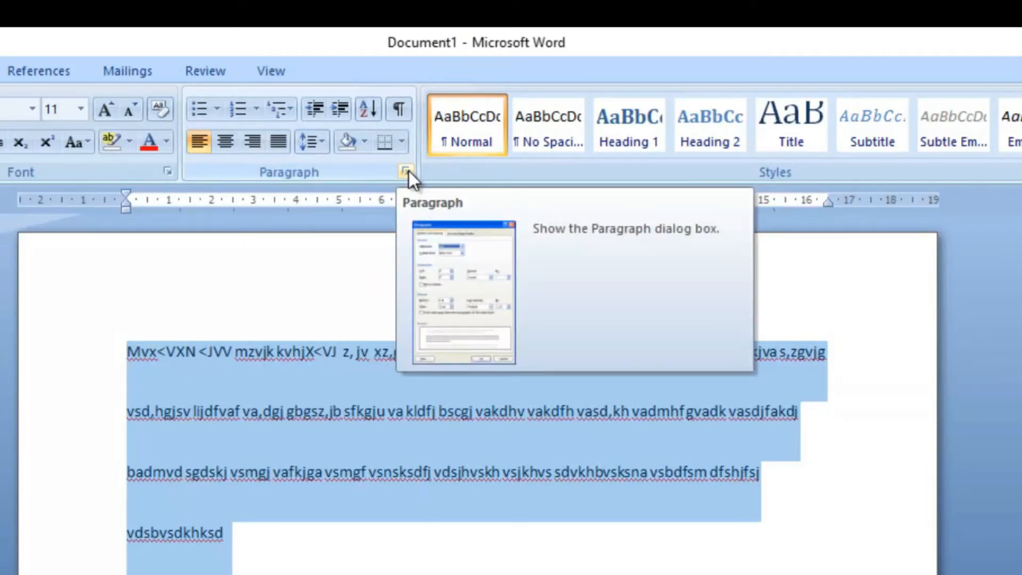
Step: Look over the Paragraph dialog's indents and spacing settings and its line and page breaks settings, leaving everything unchanged
{"action": "left_click", "coordinate": [407, 170]}
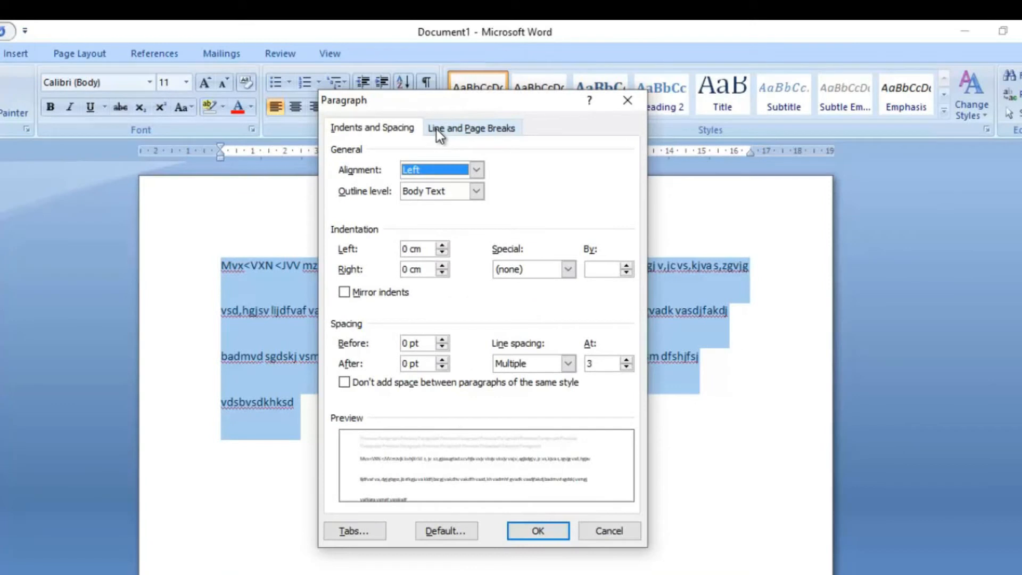
{"action": "left_click", "coordinate": [437, 129]}
{"action": "left_click", "coordinate": [413, 132]}
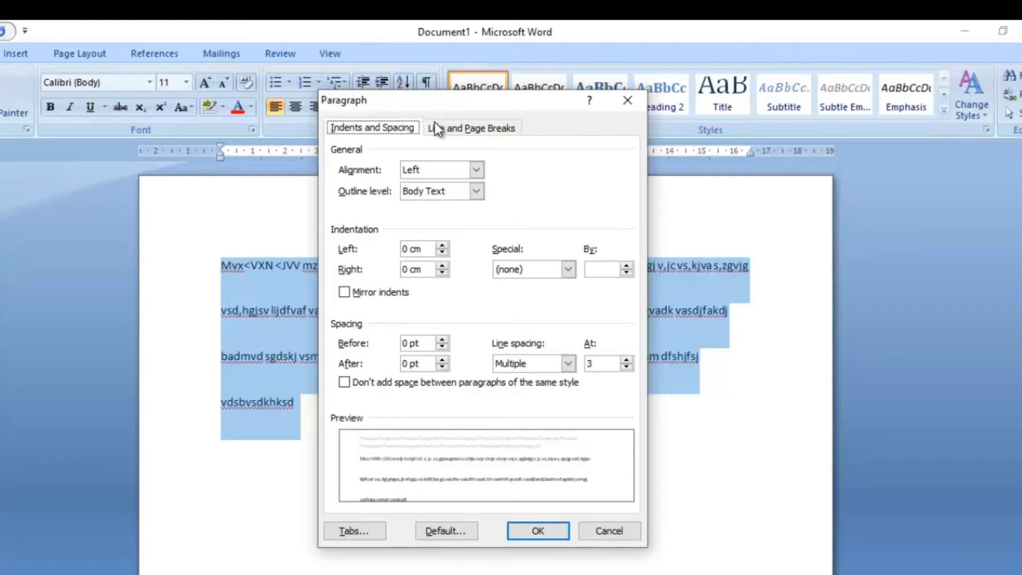
{"action": "left_click", "coordinate": [632, 106]}
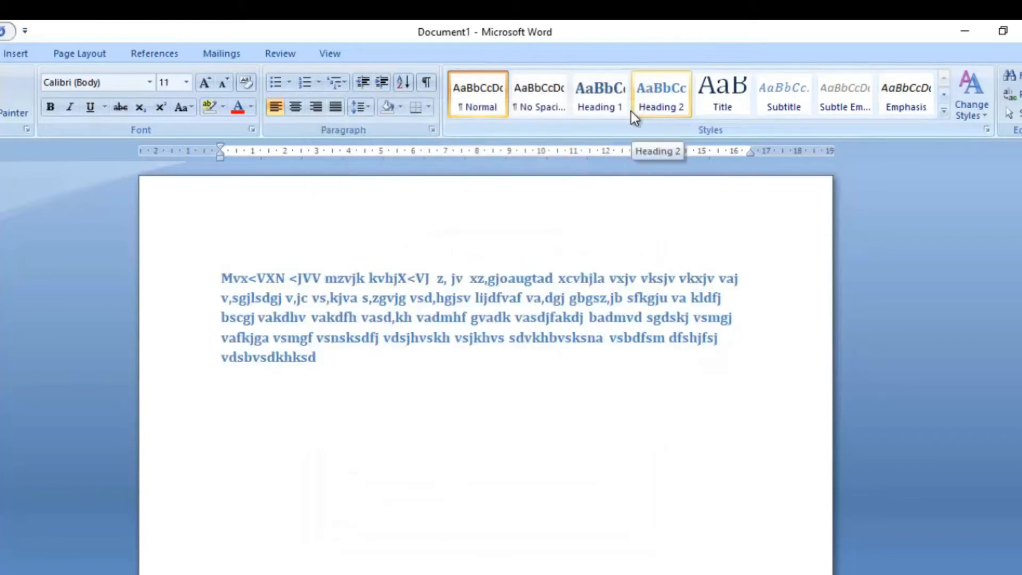
{"action": "left_click", "coordinate": [550, 311]}
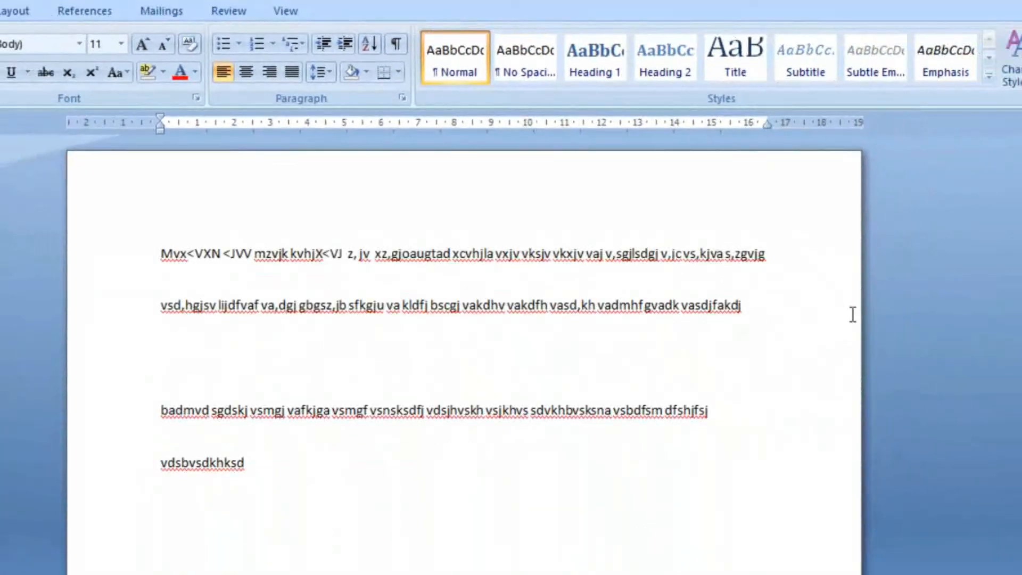
Step: Show the paragraph marks and hidden formatting symbols, and add an empty paragraph at the end of the text
{"action": "left_click", "coordinate": [754, 305]}
{"action": "left_click", "coordinate": [395, 43]}
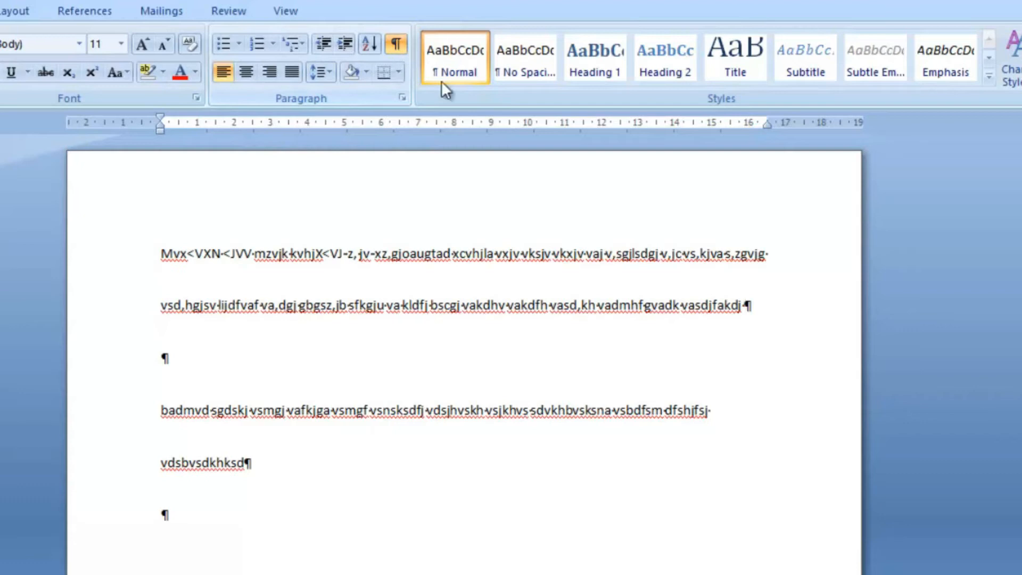
{"action": "left_click", "coordinate": [391, 534]}
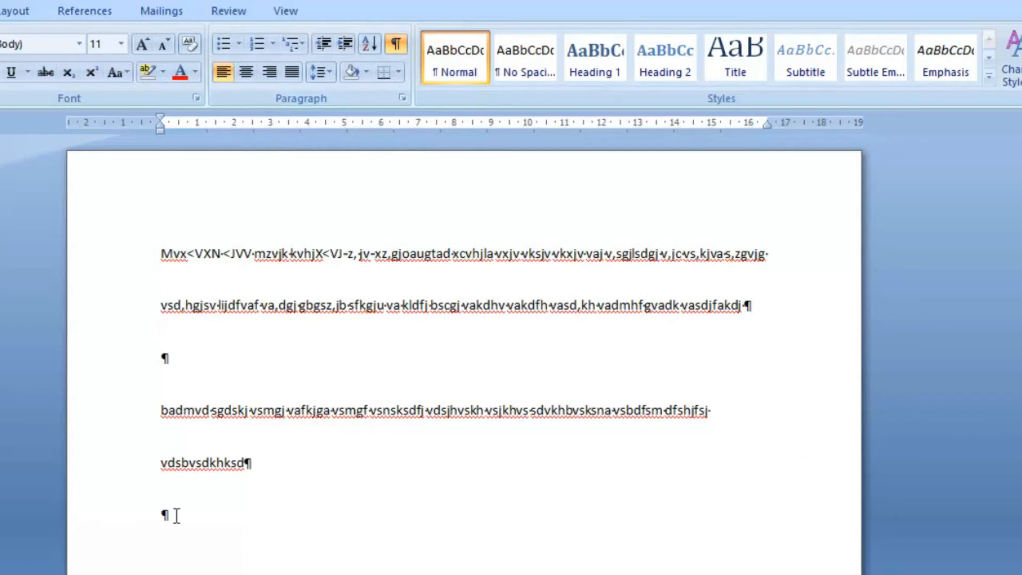
{"action": "key", "text": "Return"}
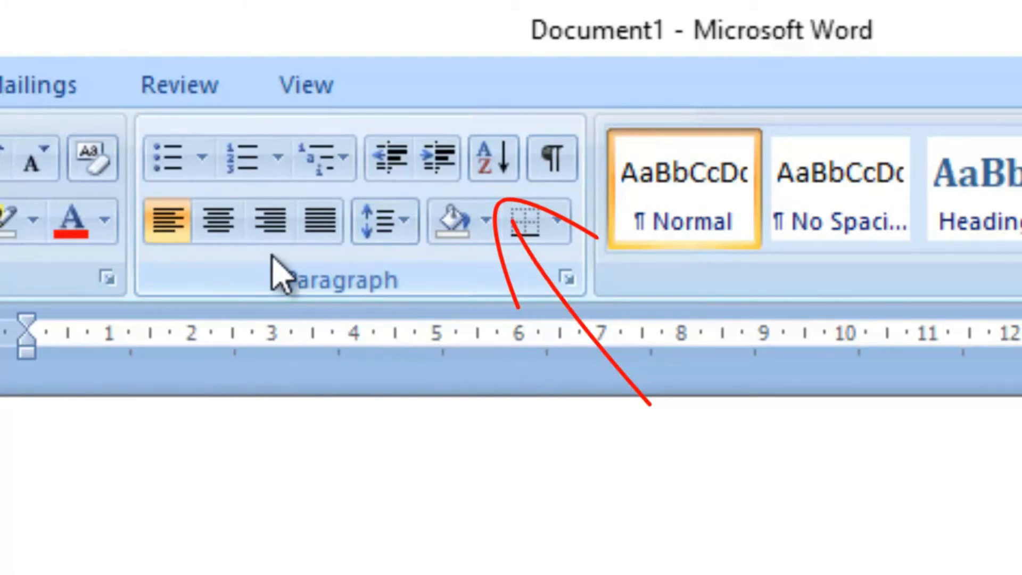
Step: Try to sort the empty paragraph as text in ascending order
{"action": "left_click", "coordinate": [488, 158]}
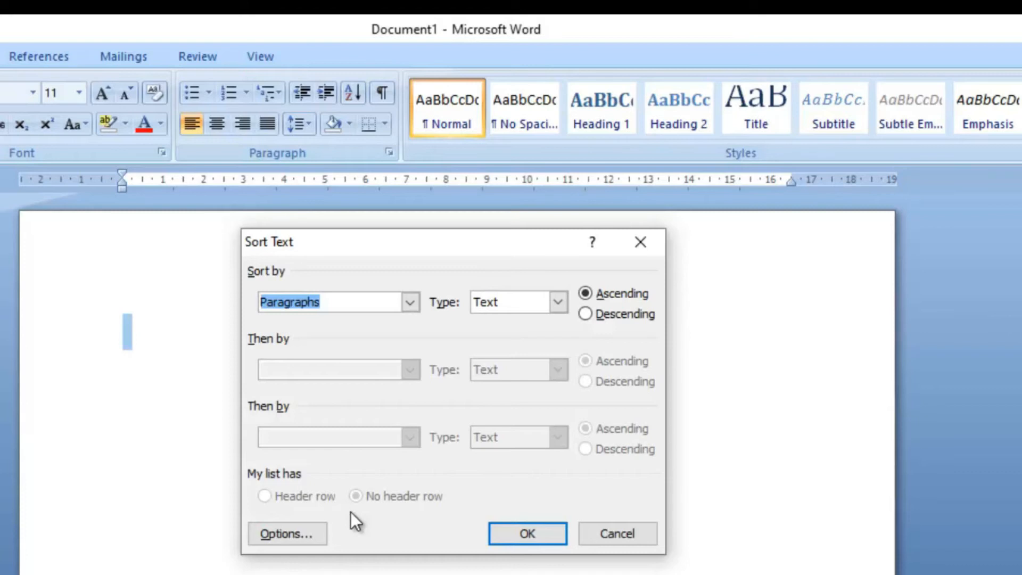
{"action": "left_click", "coordinate": [532, 536]}
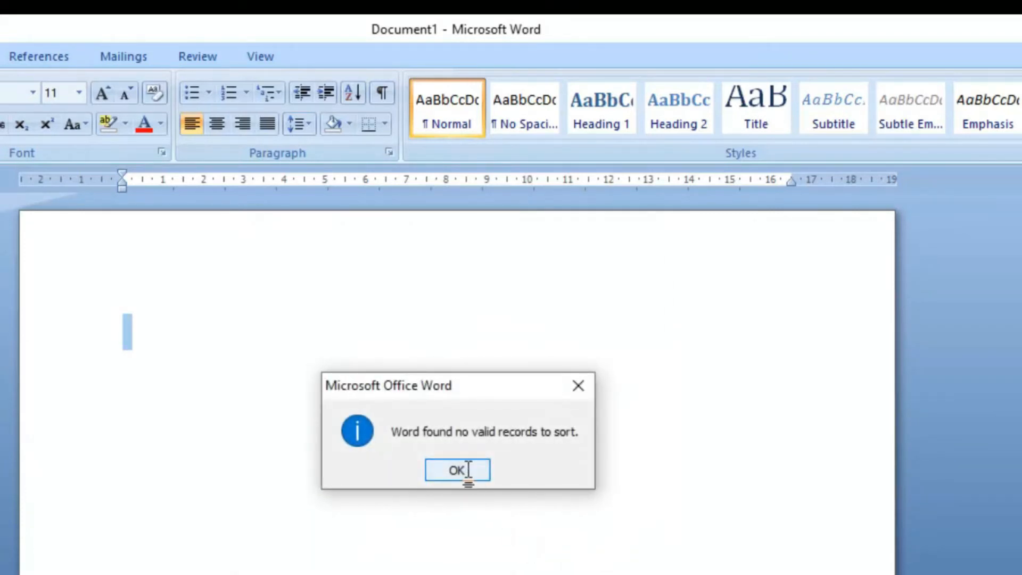
{"action": "left_click", "coordinate": [458, 470]}
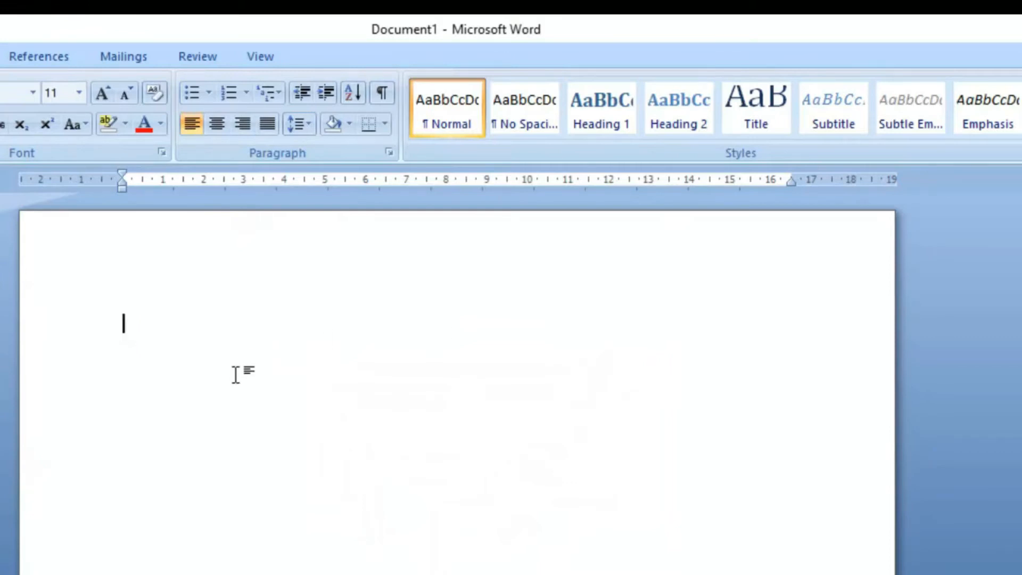
Step: Write the sentence "Aku akan mandi pagi sekarang" on the empty line
{"action": "type", "text": "aku akan mandi pag"}
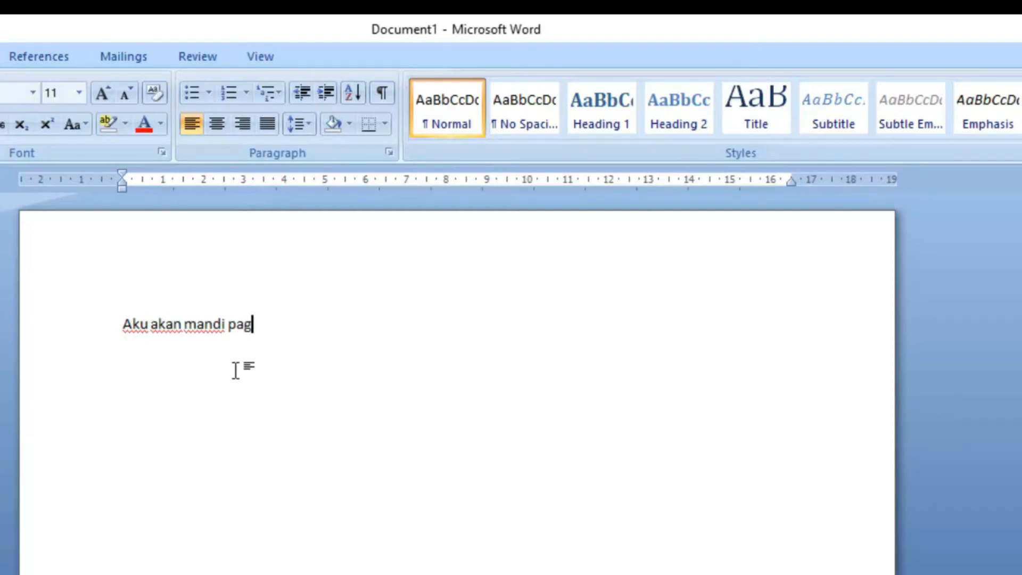
{"action": "type", "text": "i sekarang"}
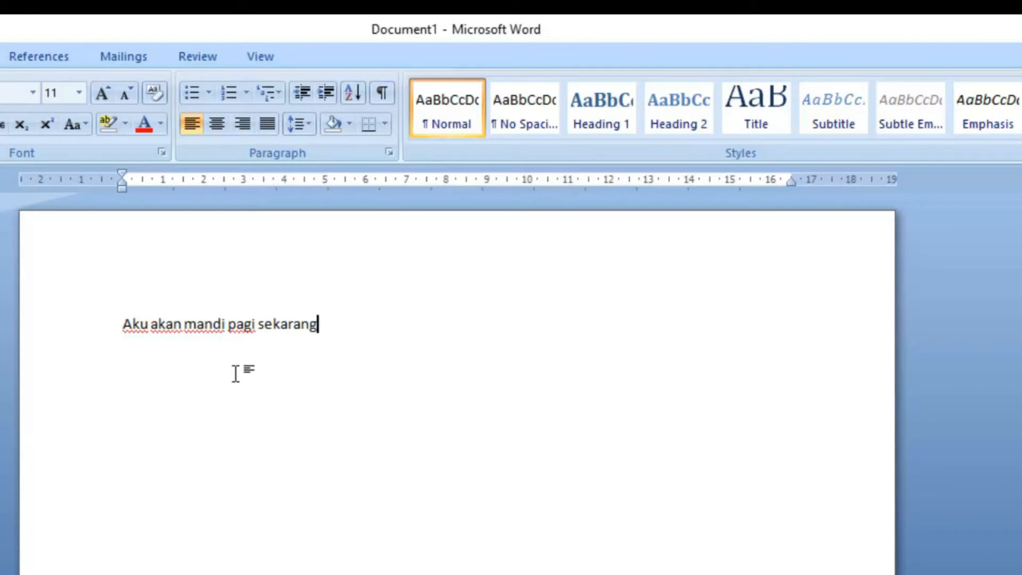
Step: Try to sort the single-line sentence "Aku akan mandi pagi sekarang" by paragraphs as text, ascending
{"action": "left_click_drag", "start_coordinate": [327, 322], "coordinate": [121, 325]}
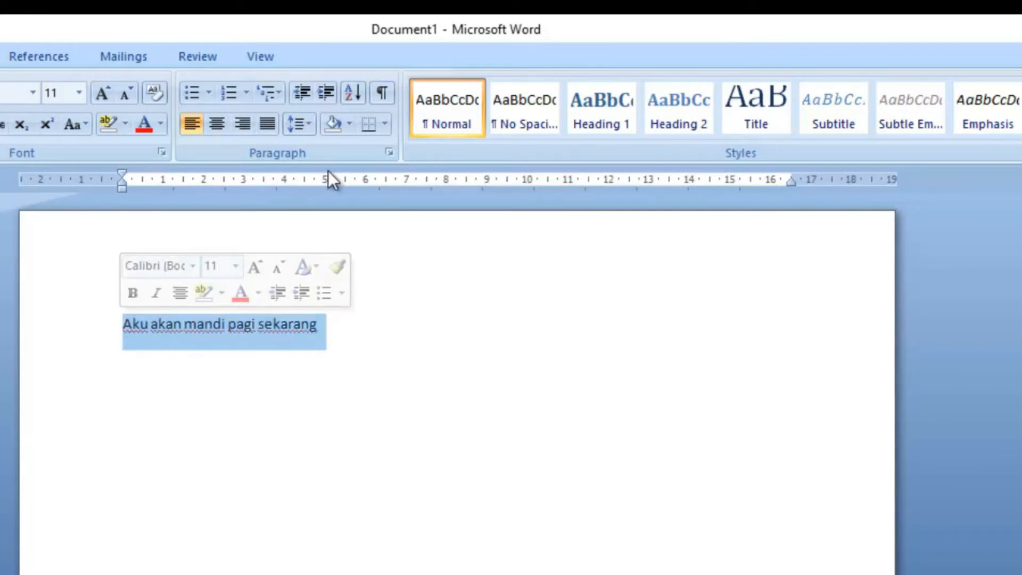
{"action": "left_click", "coordinate": [362, 100]}
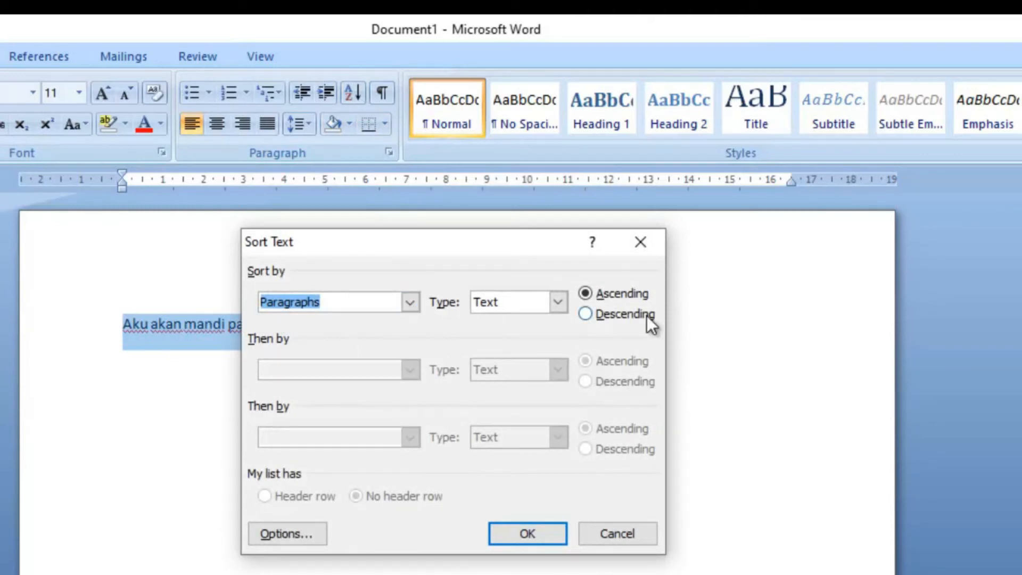
{"action": "left_click", "coordinate": [528, 533]}
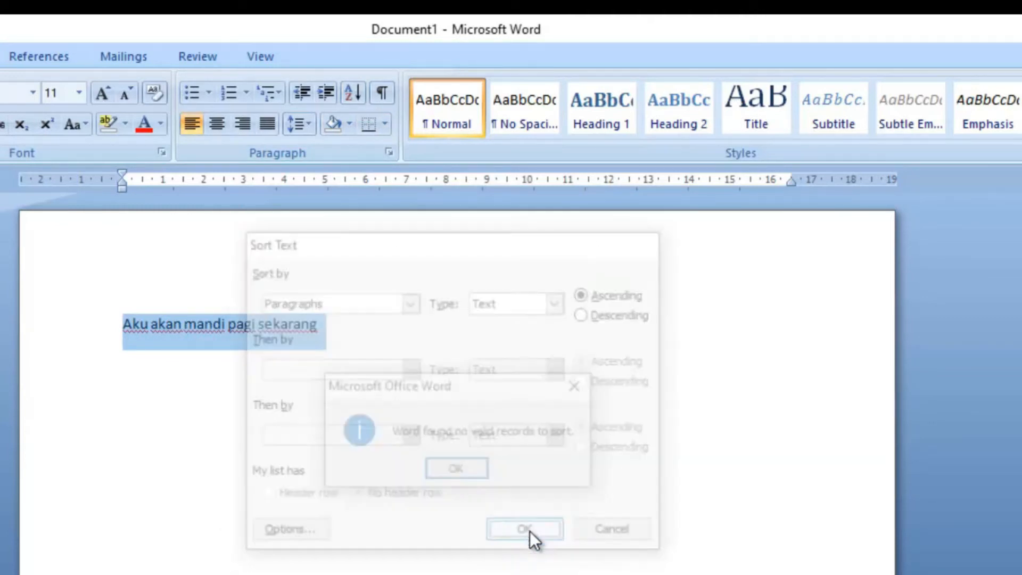
{"action": "left_click", "coordinate": [477, 471]}
Step: Split the sentence into five separate paragraphs, one word each: Aku, akan, mandi, pagi, sekarang
{"action": "left_click", "coordinate": [244, 326]}
{"action": "left_click", "coordinate": [152, 326]}
{"action": "key", "text": "Return"}
{"action": "key", "text": "BackSpace"}
{"action": "key", "text": "Return"}
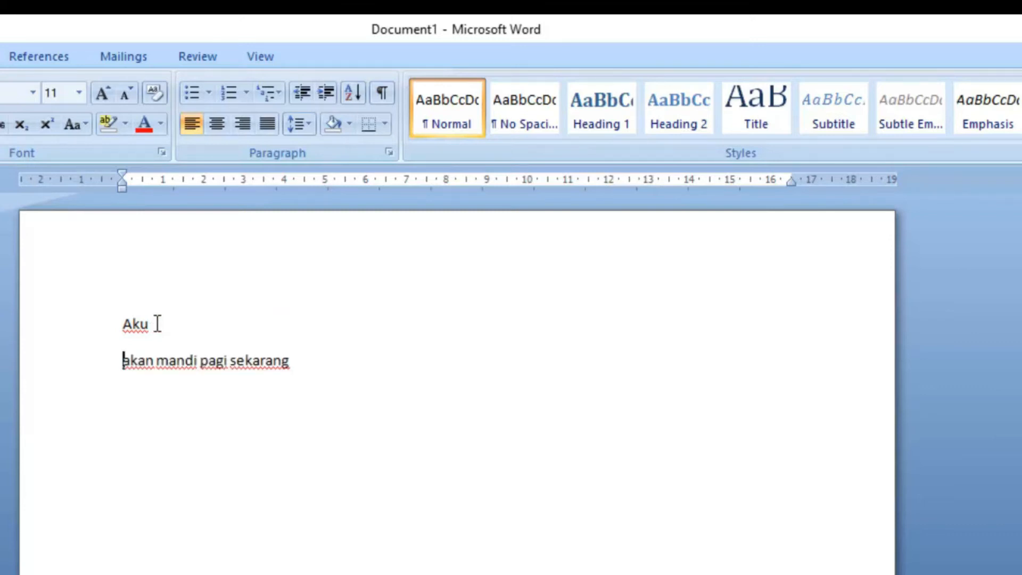
{"action": "left_click", "coordinate": [159, 372]}
{"action": "key", "text": "Return"}
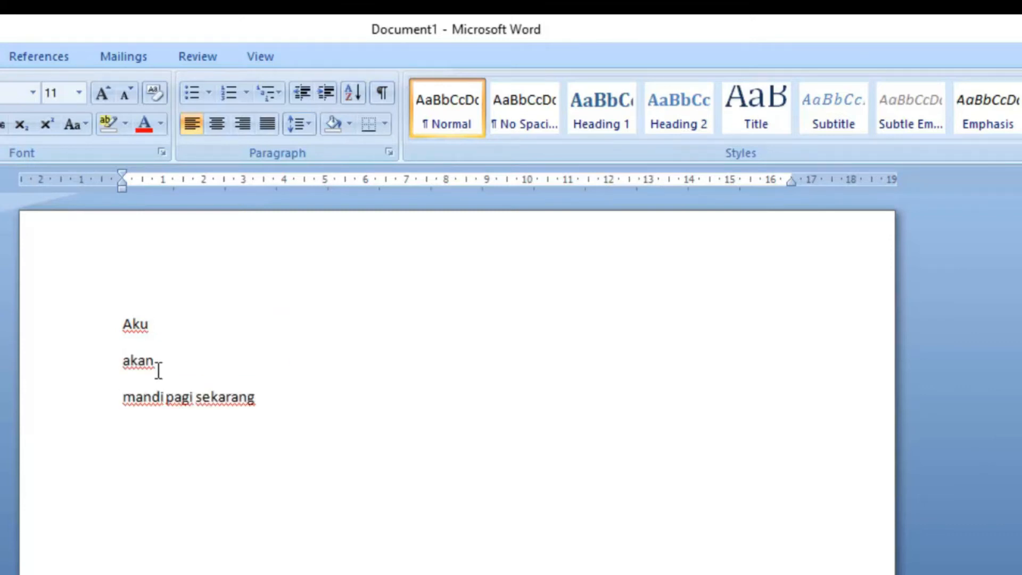
{"action": "left_click", "coordinate": [167, 397]}
{"action": "key", "text": "Return"}
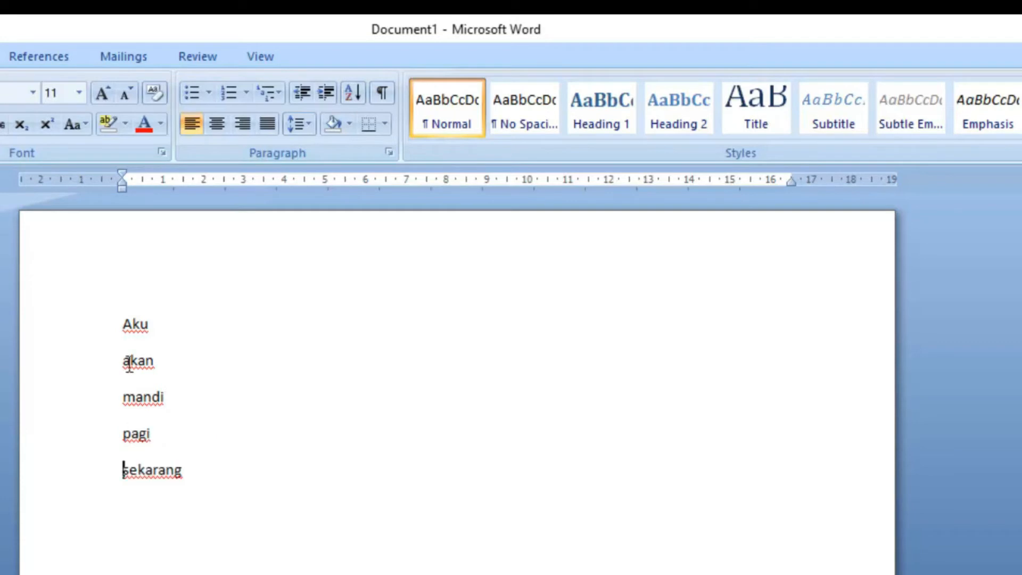
Step: Sort the five one-word paragraphs by paragraphs as text in ascending order
{"action": "left_click", "coordinate": [123, 316]}
{"action": "left_click_drag", "start_coordinate": [123, 315], "coordinate": [267, 547]}
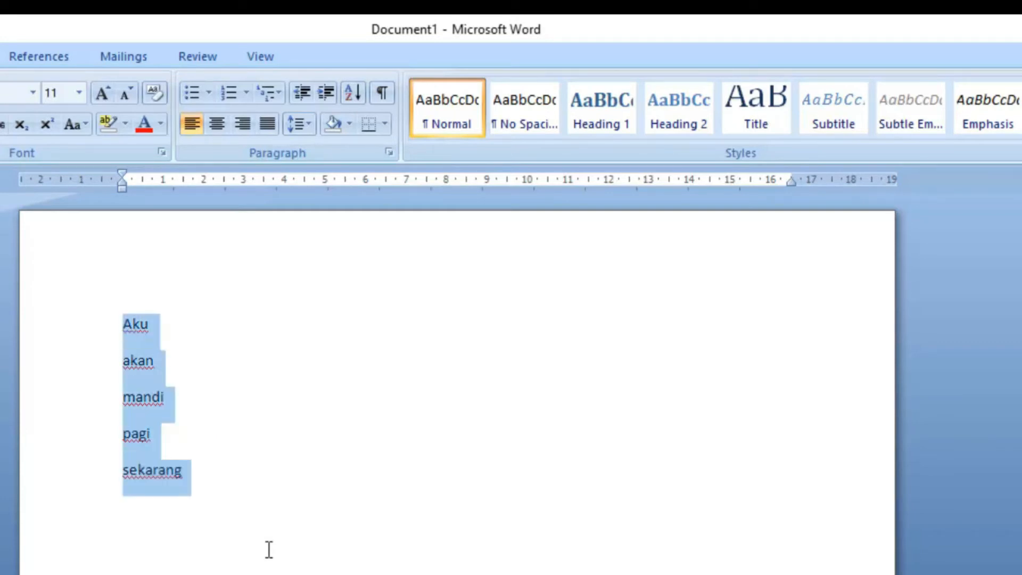
{"action": "left_click", "coordinate": [356, 95]}
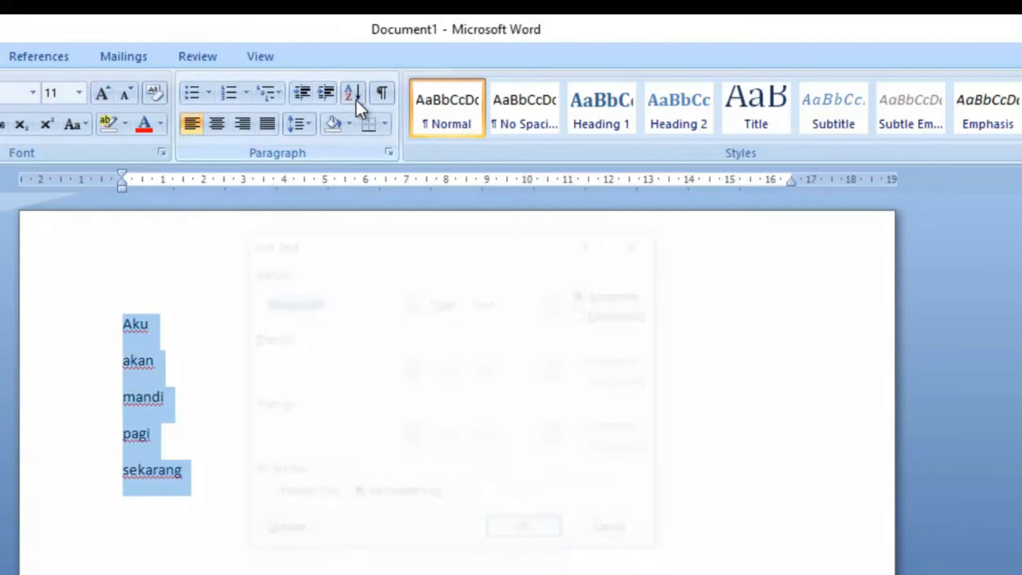
{"action": "left_click", "coordinate": [538, 542]}
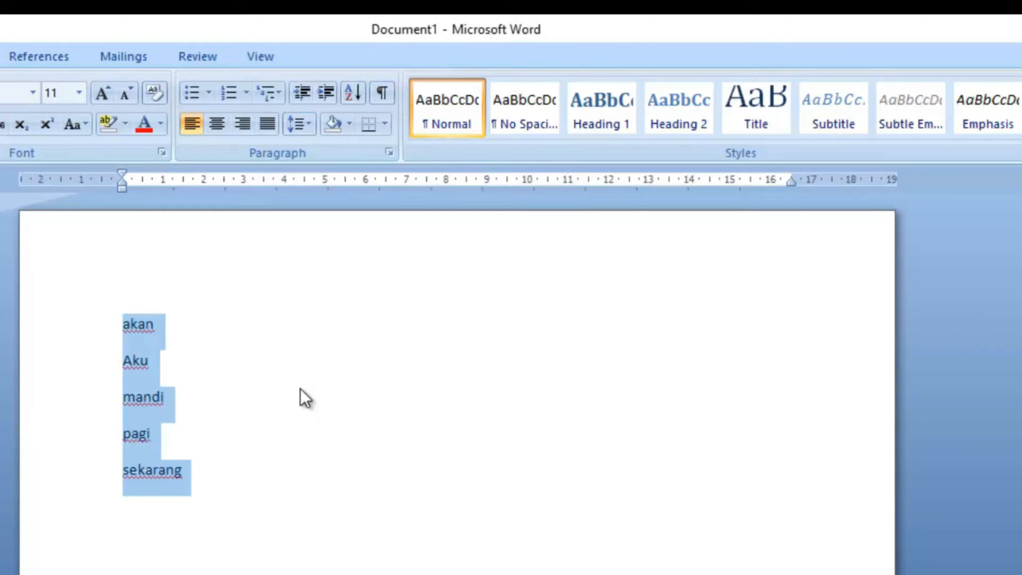
{"action": "left_click", "coordinate": [247, 472]}
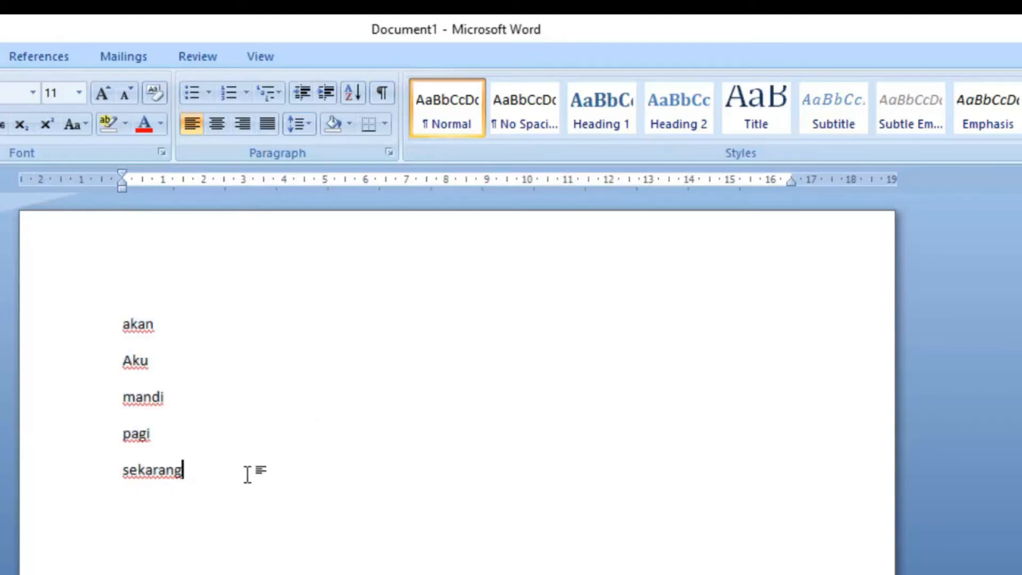
Step: Replace the five sorted words with "Nama saya", the person's full name, and ", saya adalah guru smk negeri 10 surabaya"
{"action": "left_click_drag", "start_coordinate": [219, 474], "coordinate": [107, 322]}
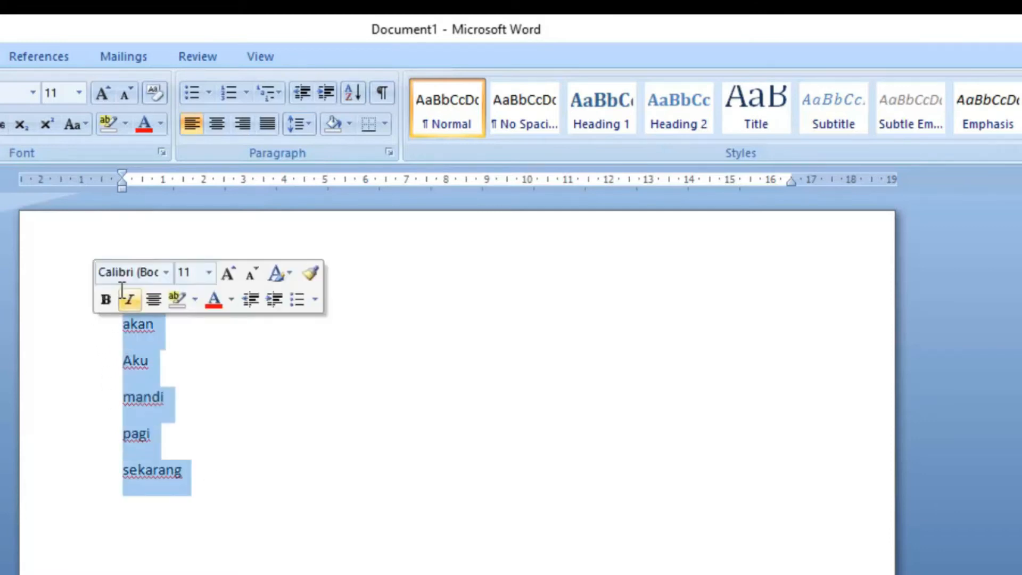
{"action": "key", "text": "BackSpace"}
{"action": "type", "text": "na"}
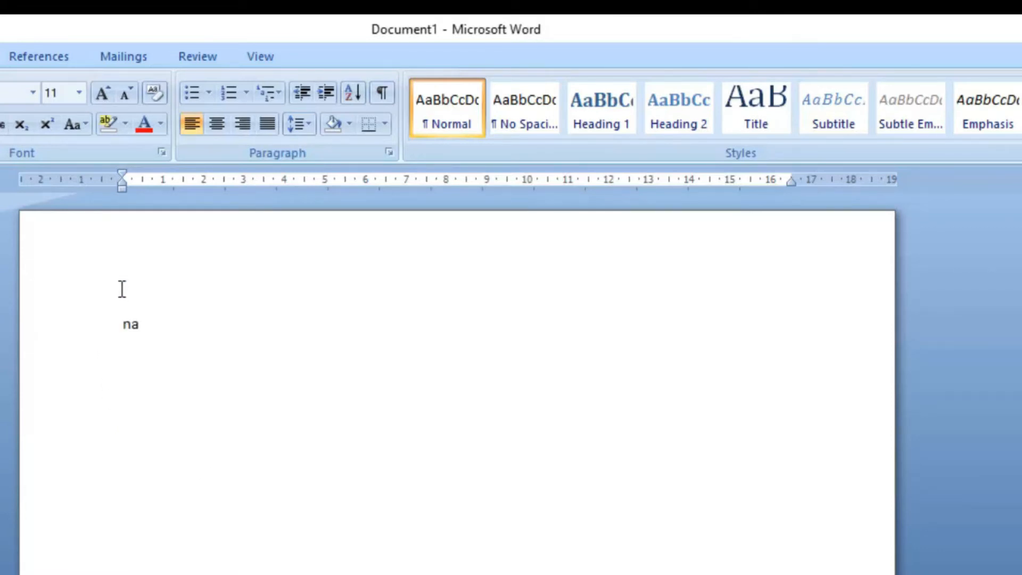
{"action": "type", "text": "ma say"}
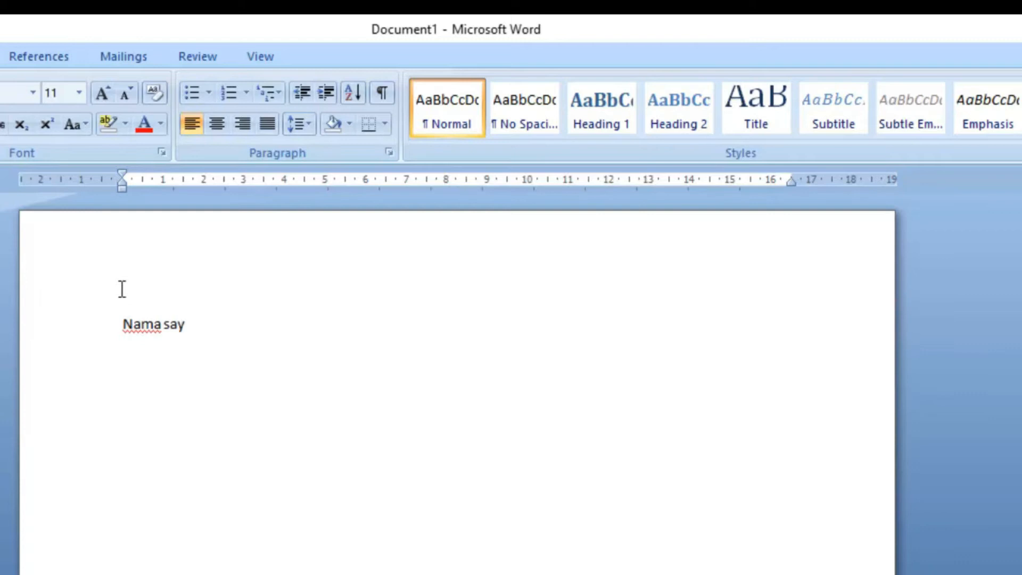
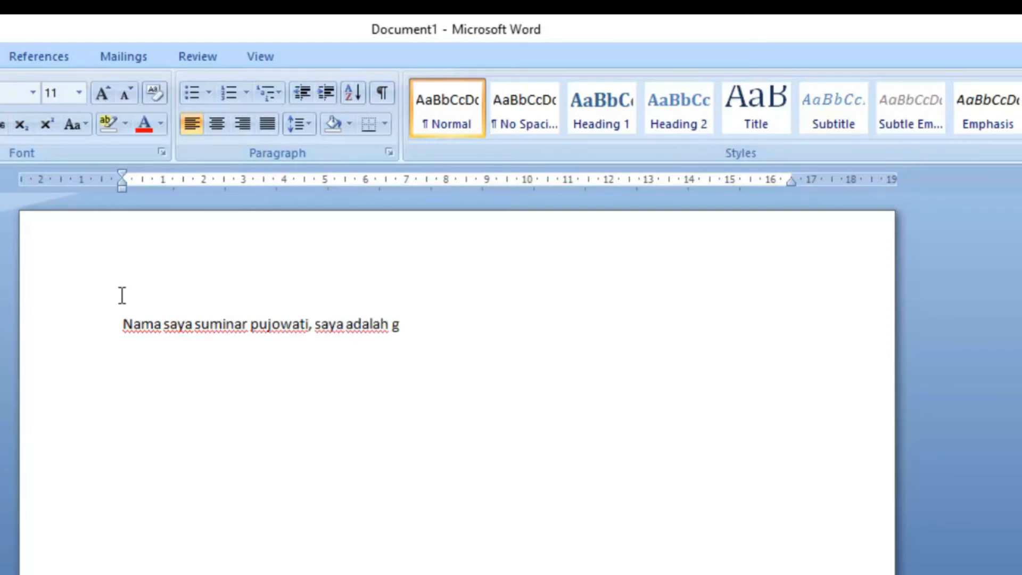
{"action": "type", "text": "uru smk negeri10"}
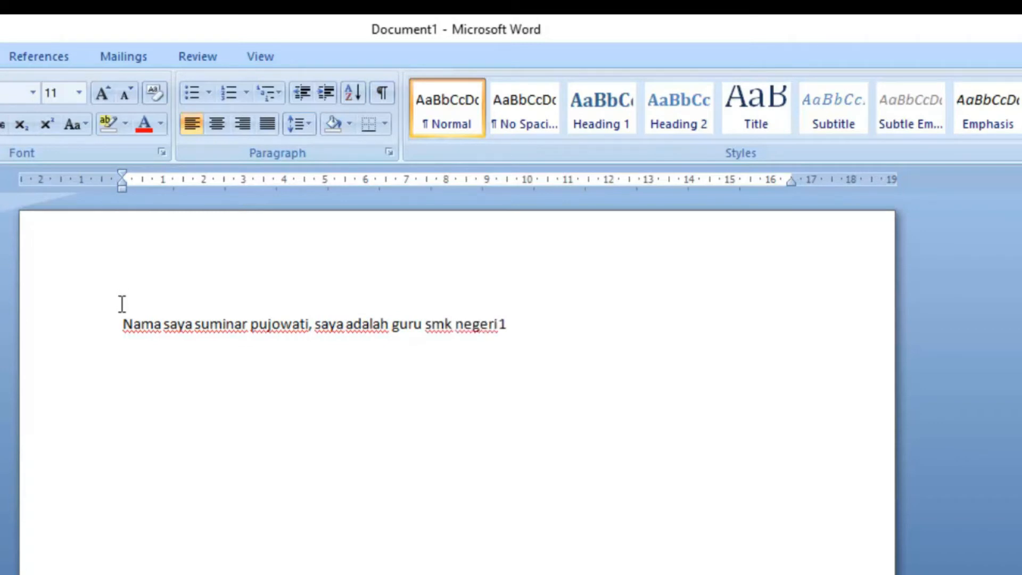
{"action": "type", "text": " surabaya"}
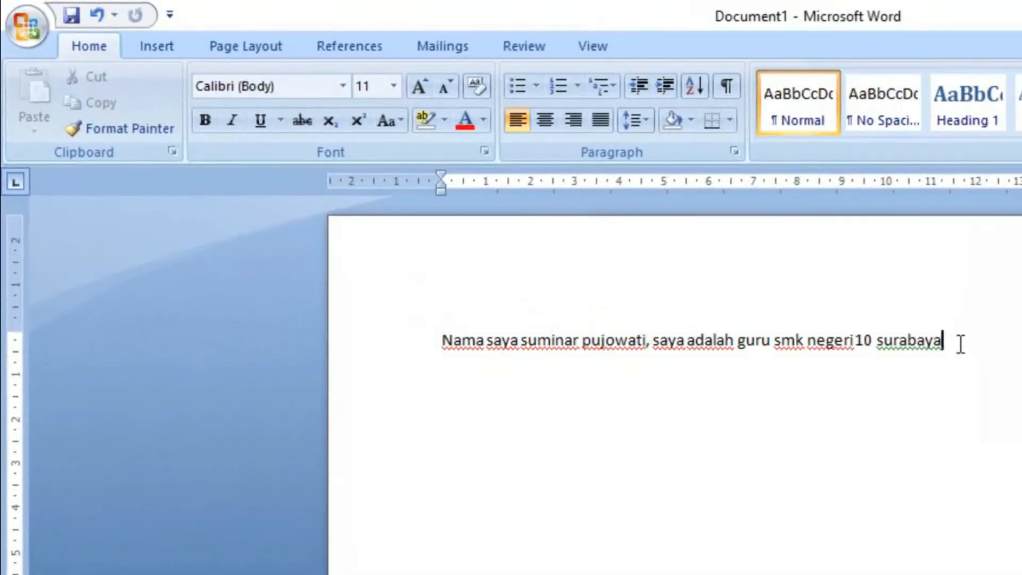
Step: End the first sentence with a period and add the sentence "Saya mengajar dikelas x multimedia mata pelajaran simkomdig."
{"action": "type", "text": "saya sum"}
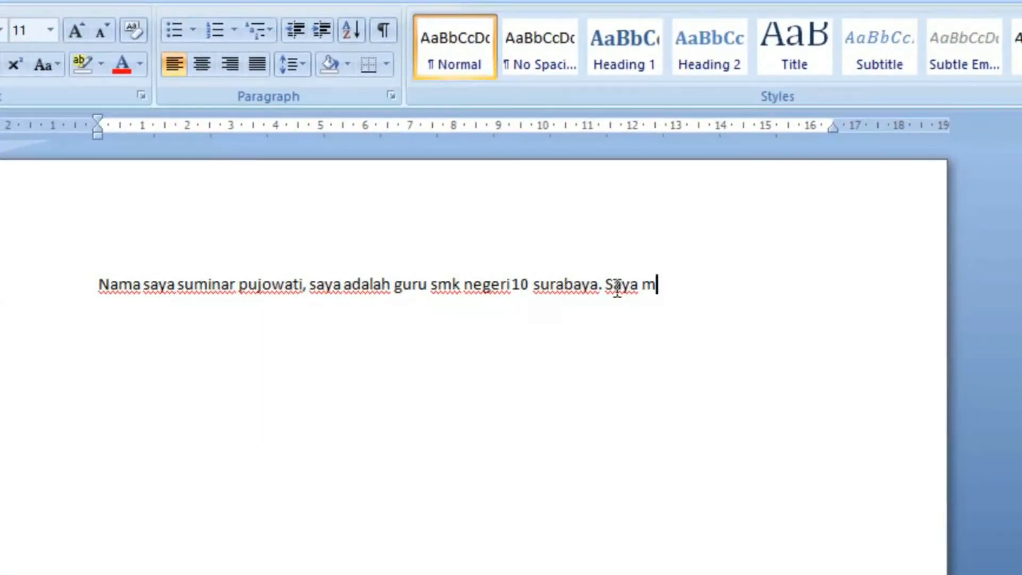
{"action": "type", "text": "engajar"}
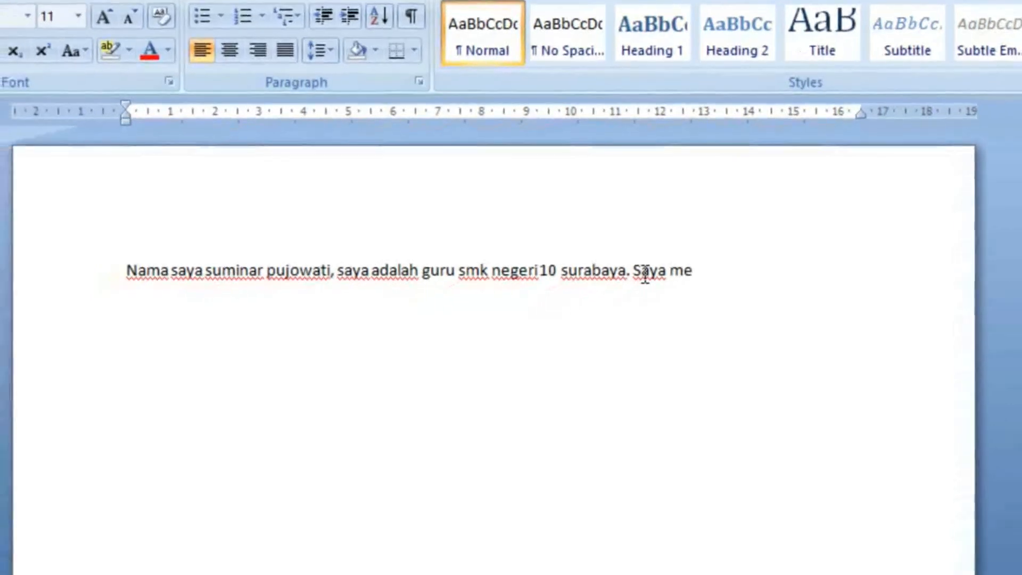
{"action": "type", "text": " d"}
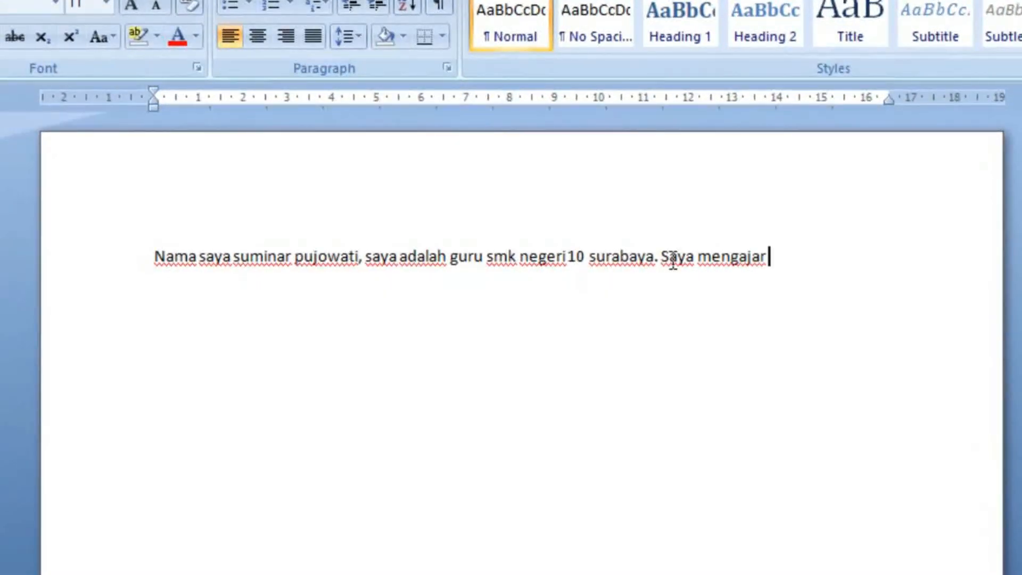
{"action": "type", "text": "ikelas x"}
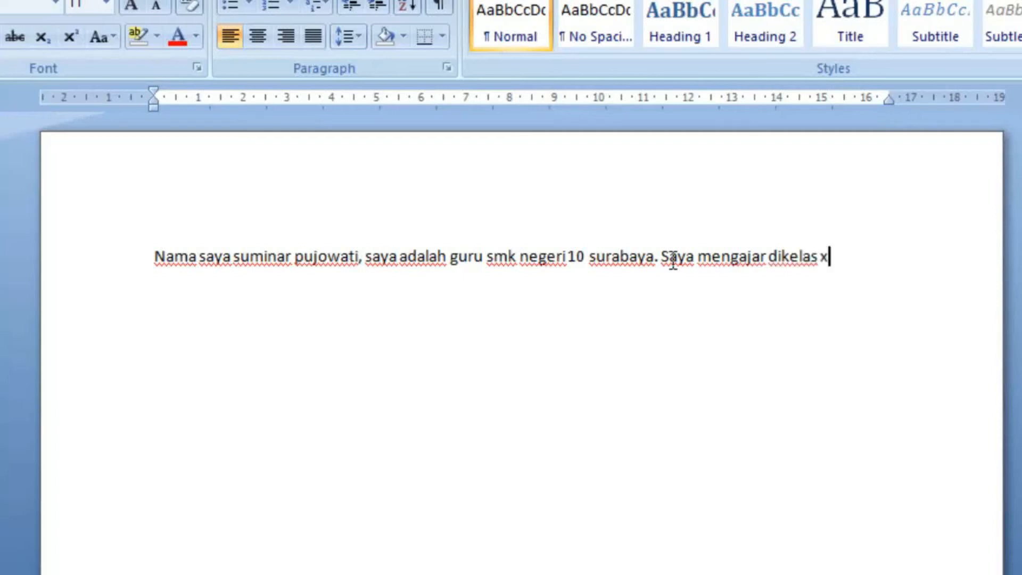
{"action": "type", "text": " multimedia"}
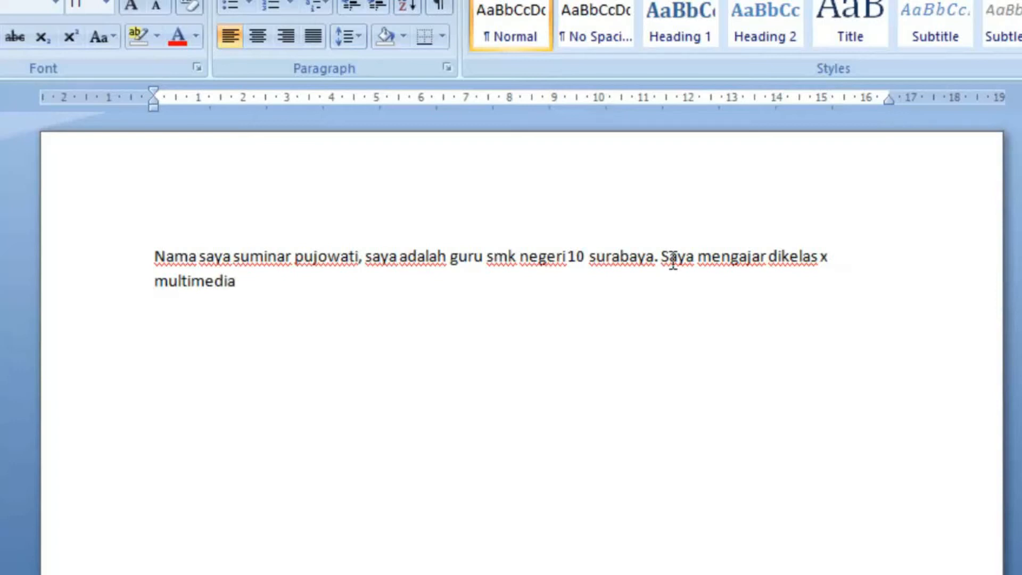
{"action": "type", "text": " mata pelajaran sim"}
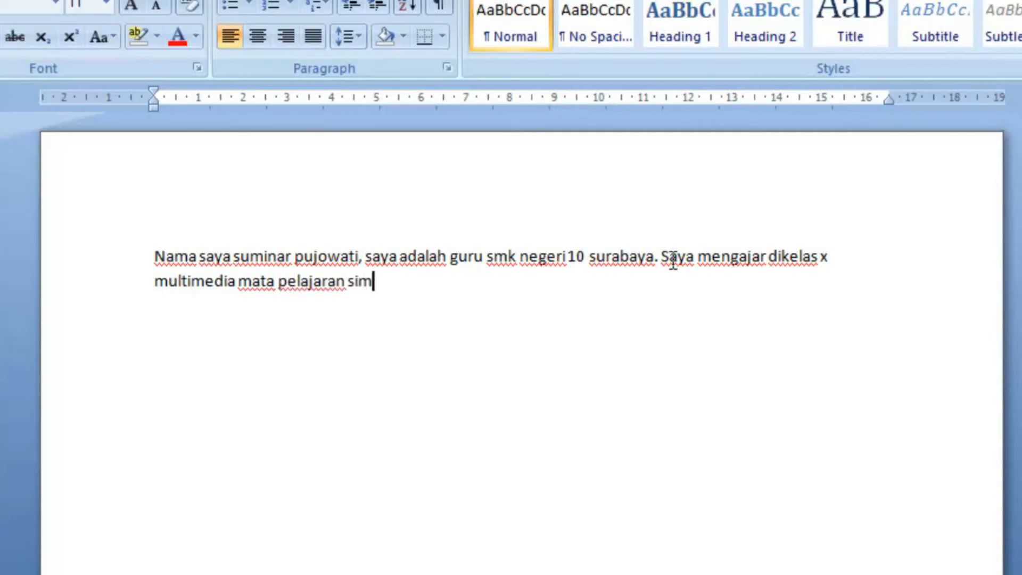
{"action": "type", "text": "komdig. ho"}
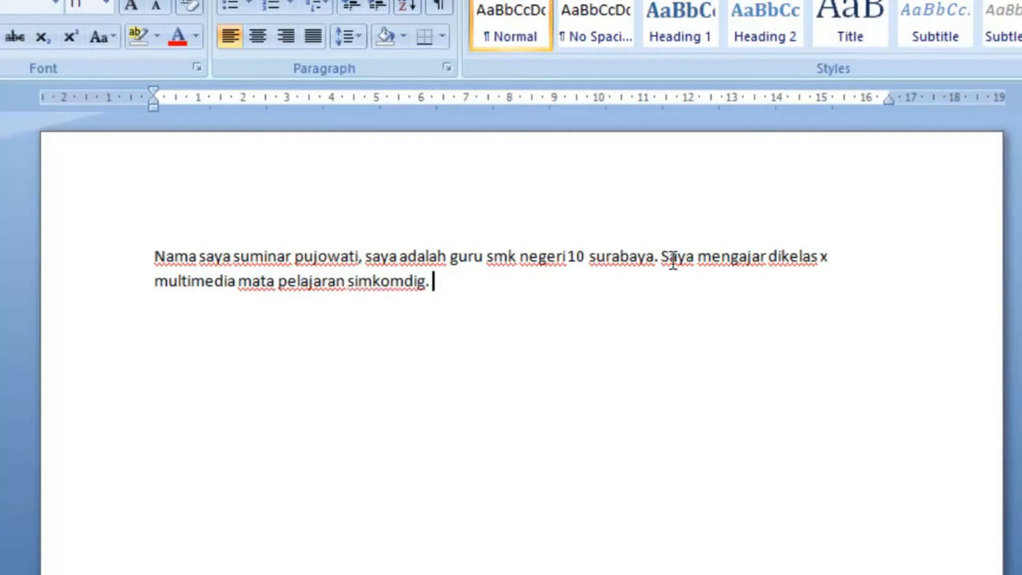
{"action": "type", "text": "bi s"}
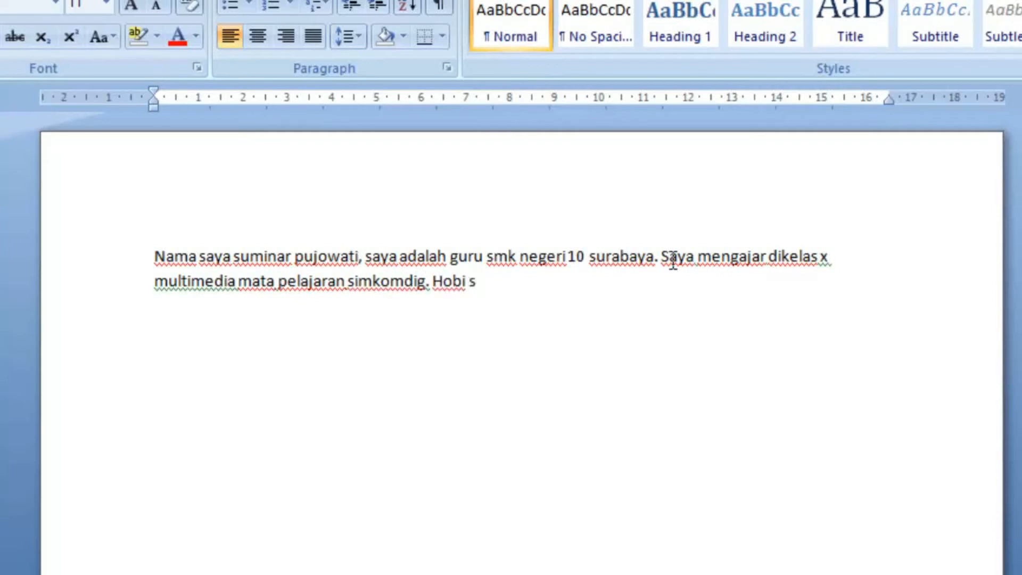
{"action": "type", "text": "aya adala"}
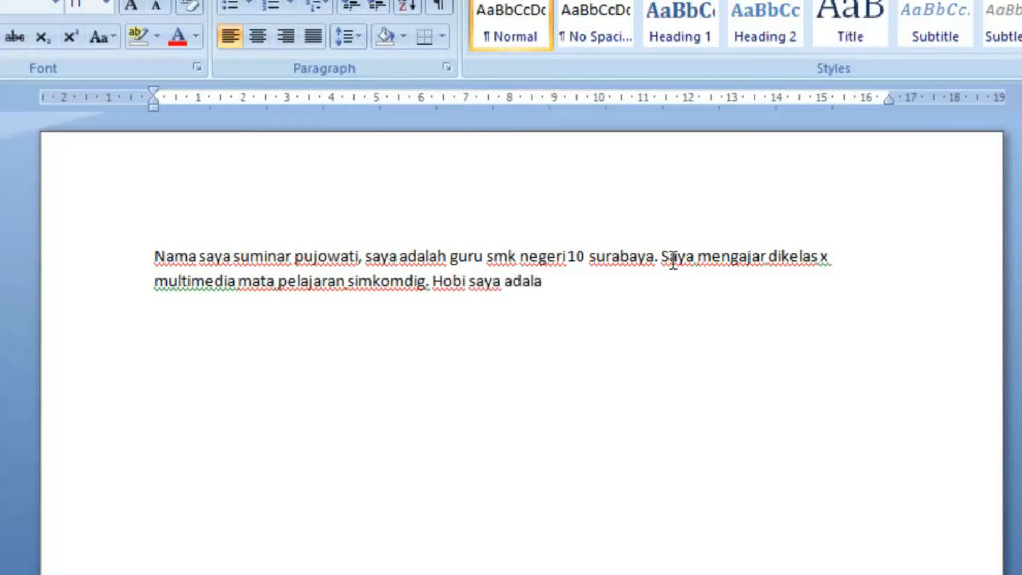
{"action": "type", "text": "h memb"}
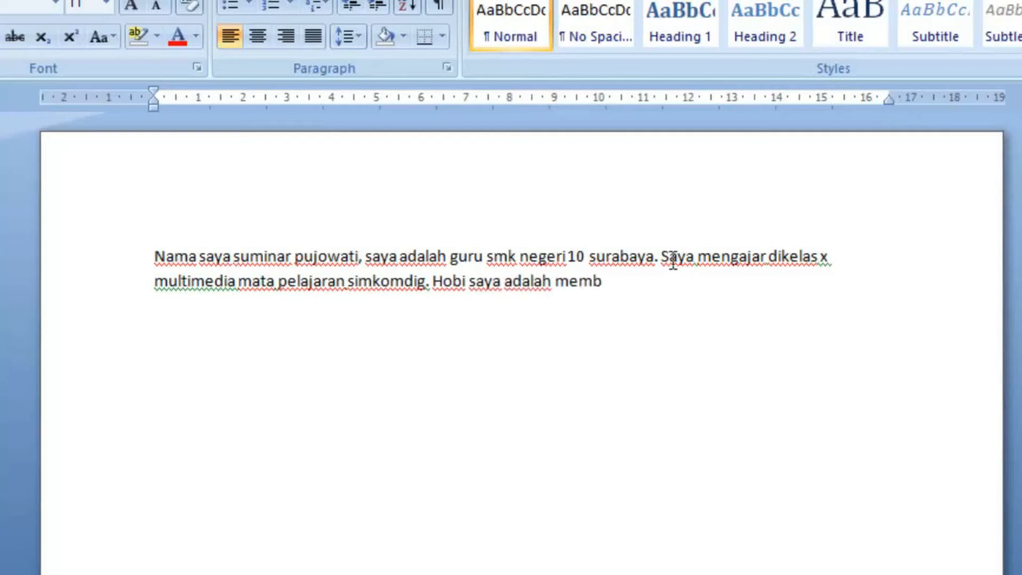
{"action": "type", "text": "aca, belajar, "}
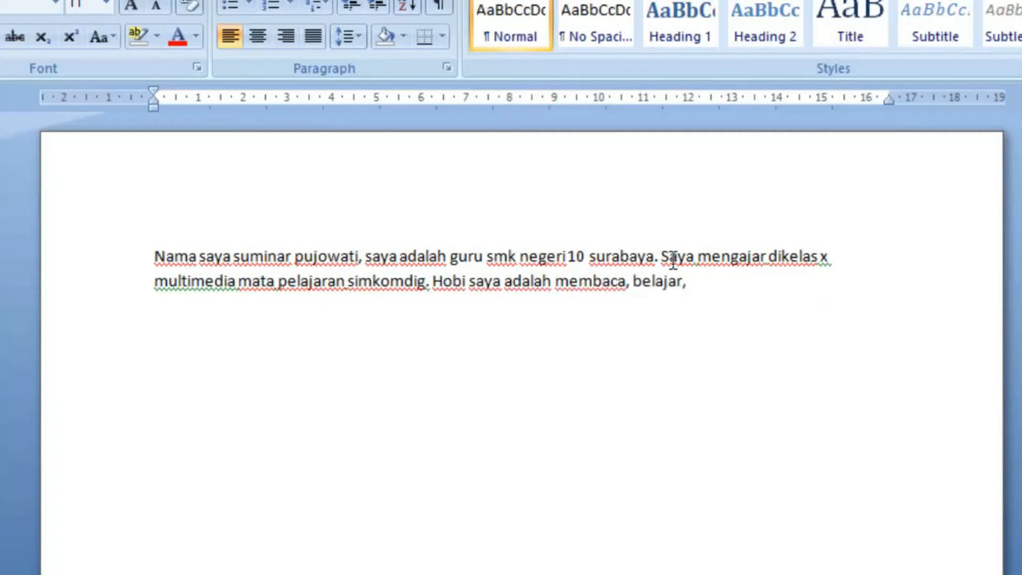
{"action": "type", "text": "dan"}
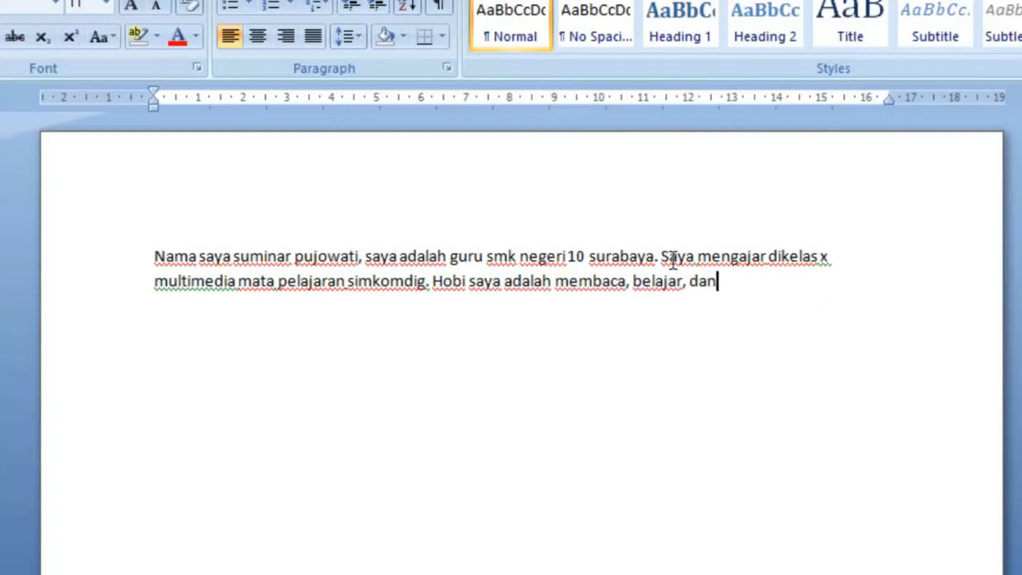
{"action": "type", "text": " menyay"}
Step: Continue the paragraph with the sentence "Hobi saya adalah membaca, belajar, dan menyanyi."
{"action": "key", "text": "BackSpace"}
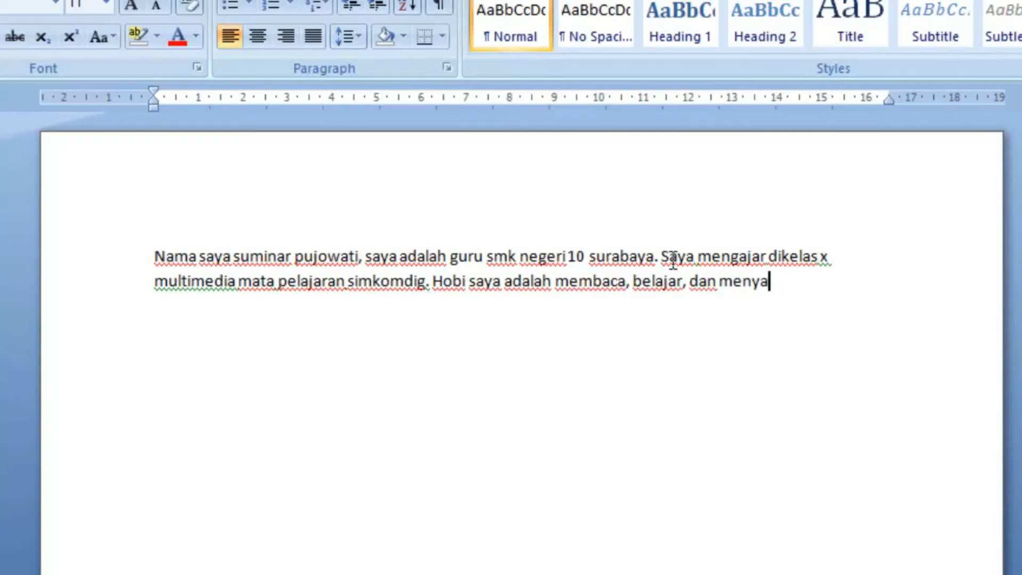
{"action": "type", "text": "ny"}
{"action": "type", "text": "i."}
{"action": "type", "text": " Saya "}
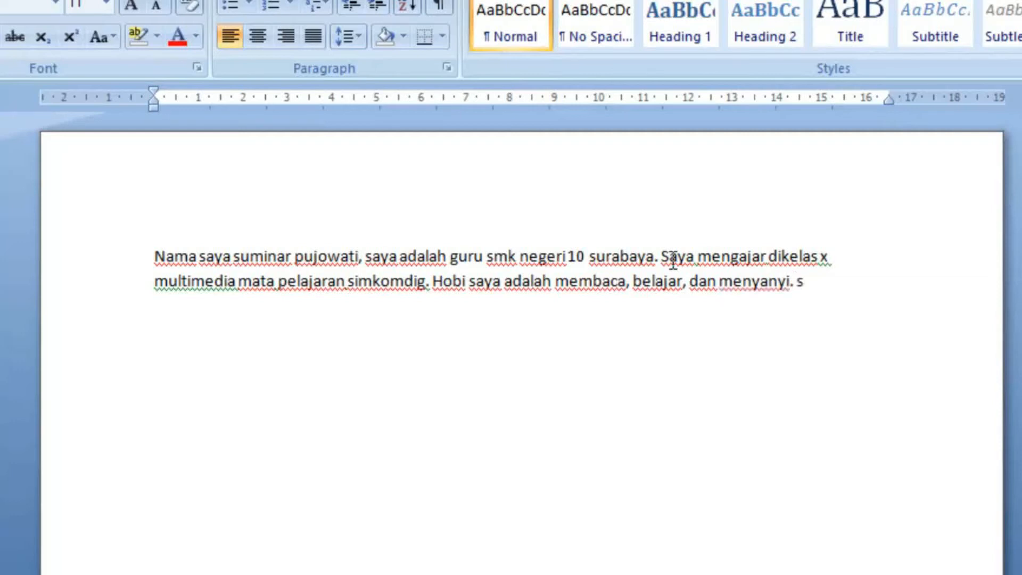
{"action": "type", "text": "adalah"}
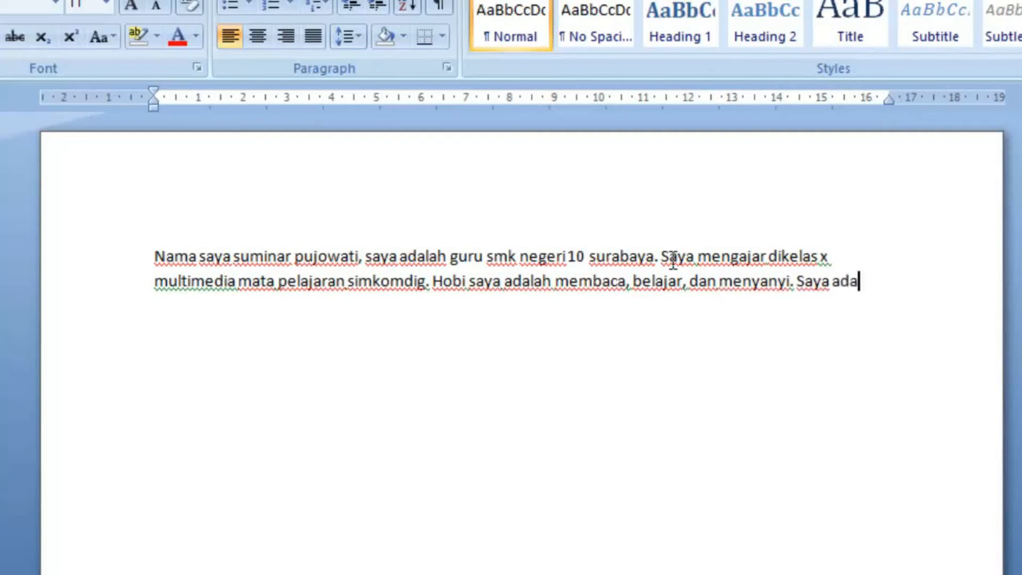
{"action": "type", "text": " anak"}
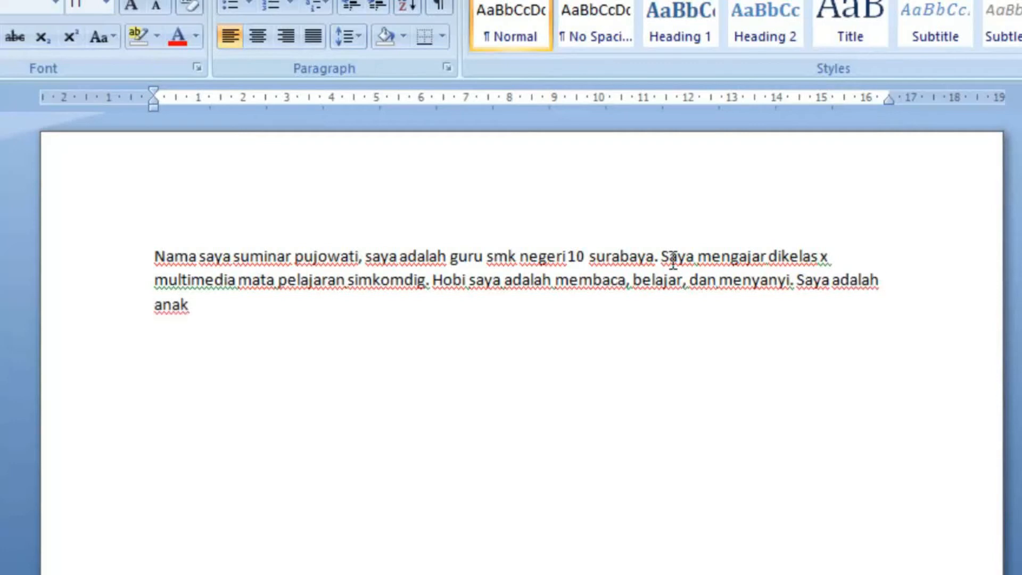
{"action": "type", "text": " ke-4 dari"}
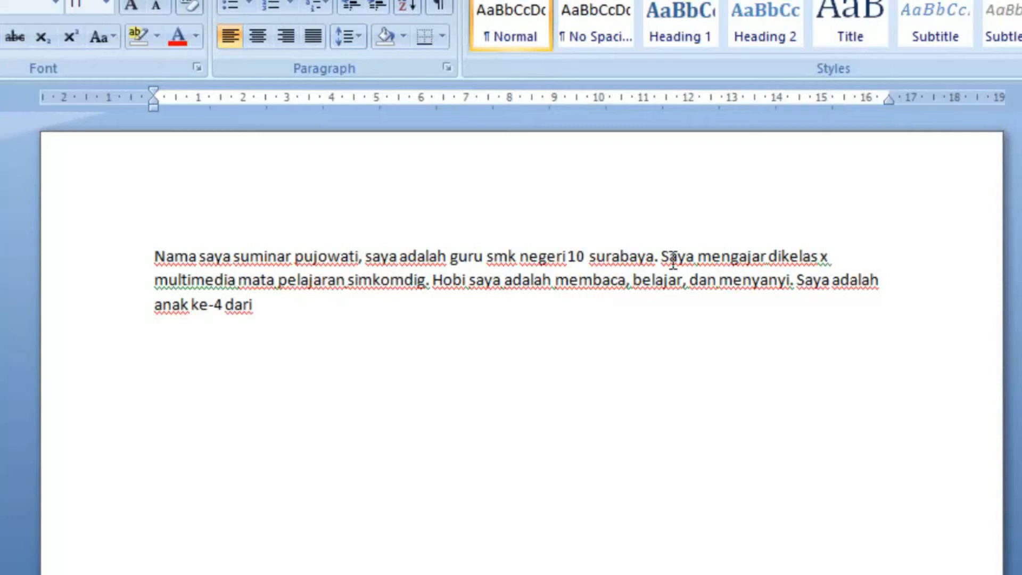
{"action": "type", "text": " lima ber"}
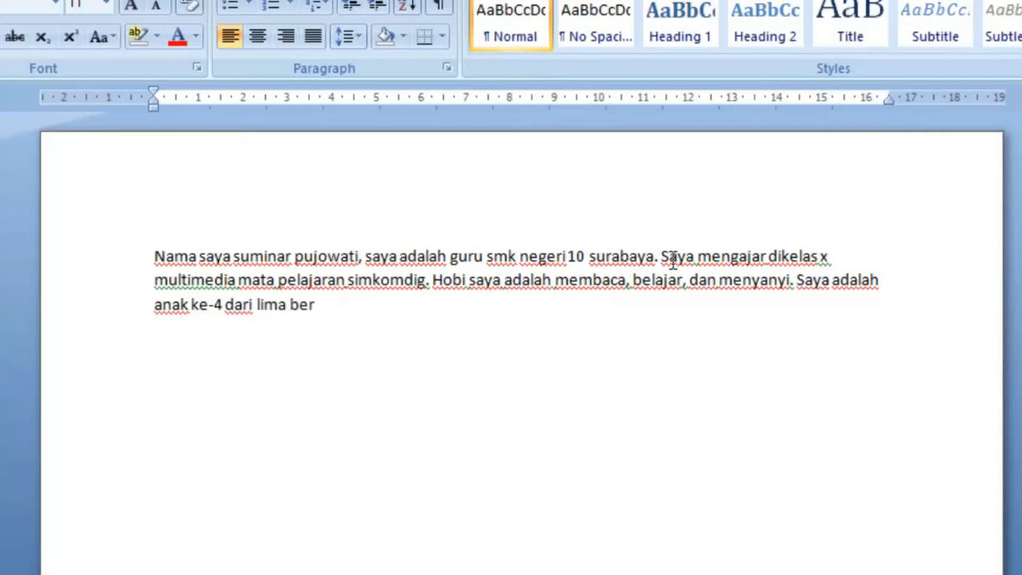
{"action": "type", "text": "saudara."}
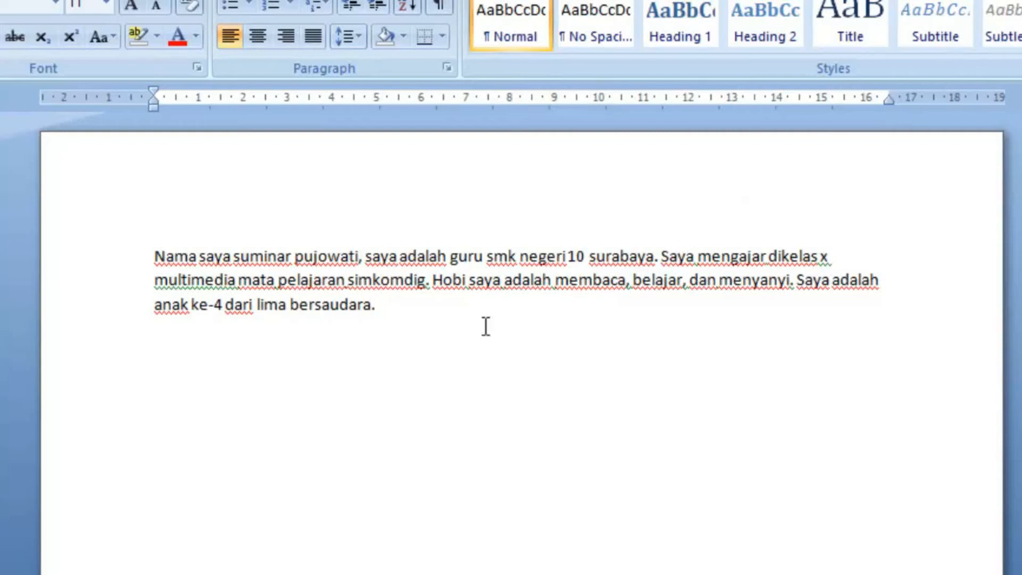
{"action": "left_click", "coordinate": [156, 256]}
{"action": "left_click_drag", "start_coordinate": [154, 255], "coordinate": [401, 312]}
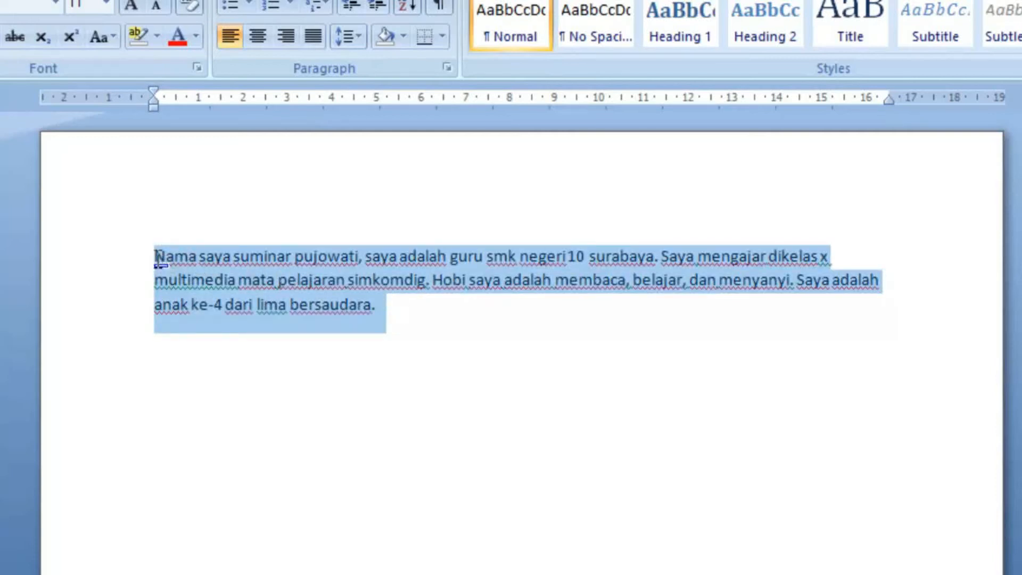
{"action": "left_click", "coordinate": [156, 256]}
{"action": "left_click_drag", "start_coordinate": [155, 254], "coordinate": [412, 319]}
{"action": "left_click", "coordinate": [402, 325]}
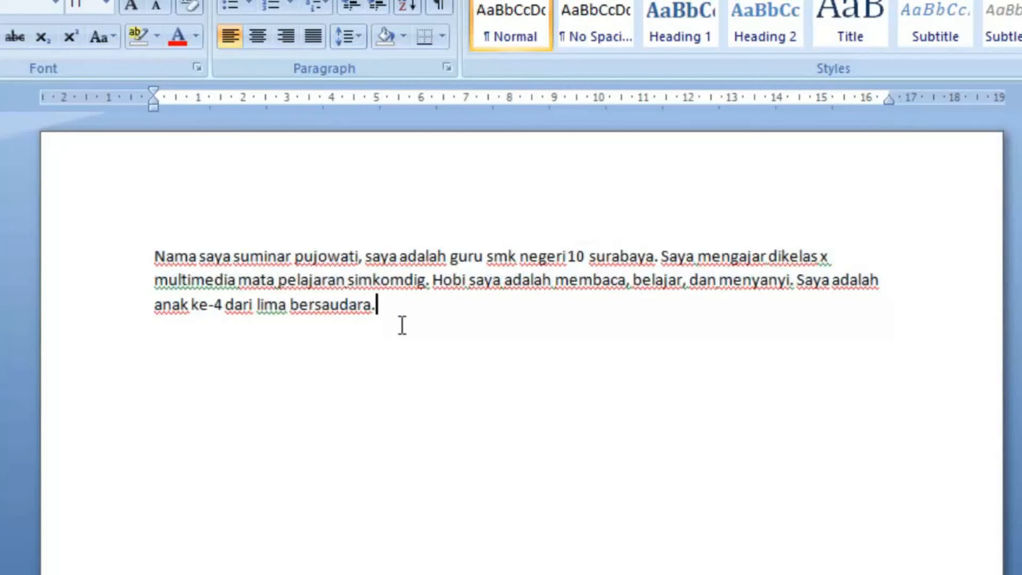
Step: Justify all three lines of the introduction paragraph so the text aligns to both margins
{"action": "left_click", "coordinate": [152, 257]}
{"action": "key", "text": "shift+Down"}
{"action": "key", "text": "shift+Down"}
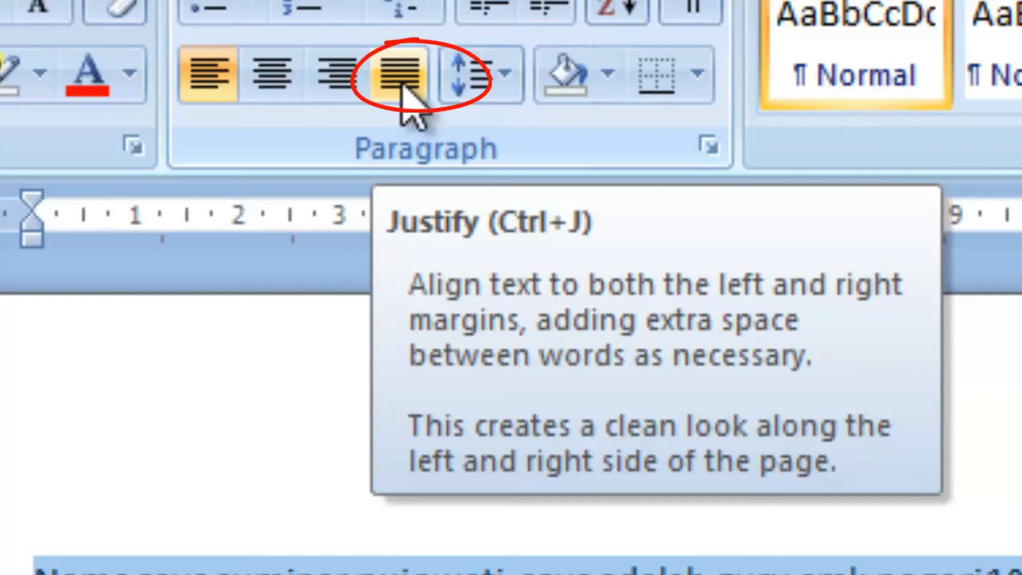
{"action": "left_click", "coordinate": [401, 74]}
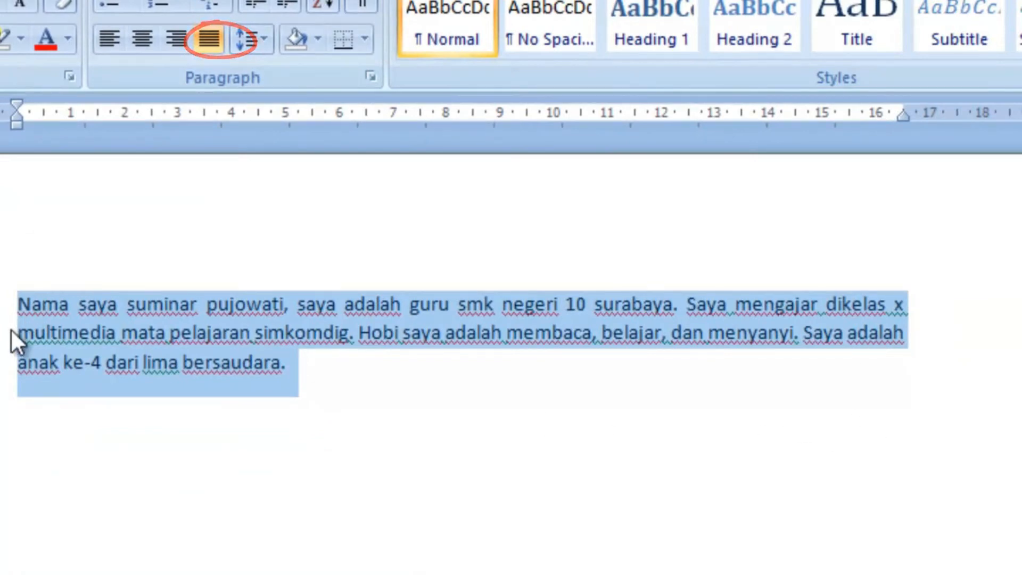
Step: Set the introduction paragraph back to left alignment and center its text
{"action": "key", "text": "ctrl+l"}
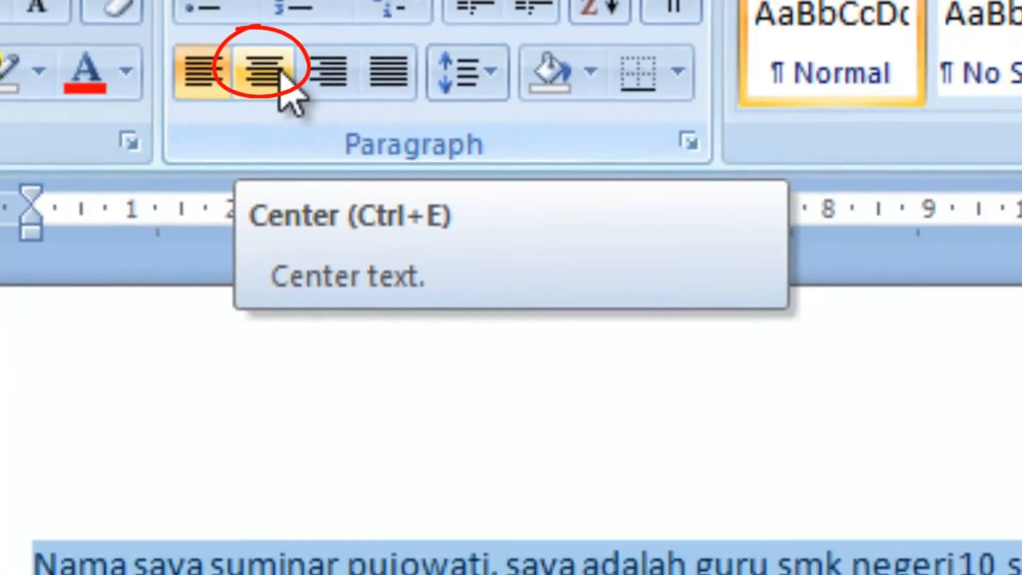
{"action": "left_click", "coordinate": [368, 93]}
{"action": "left_click", "coordinate": [75, 417]}
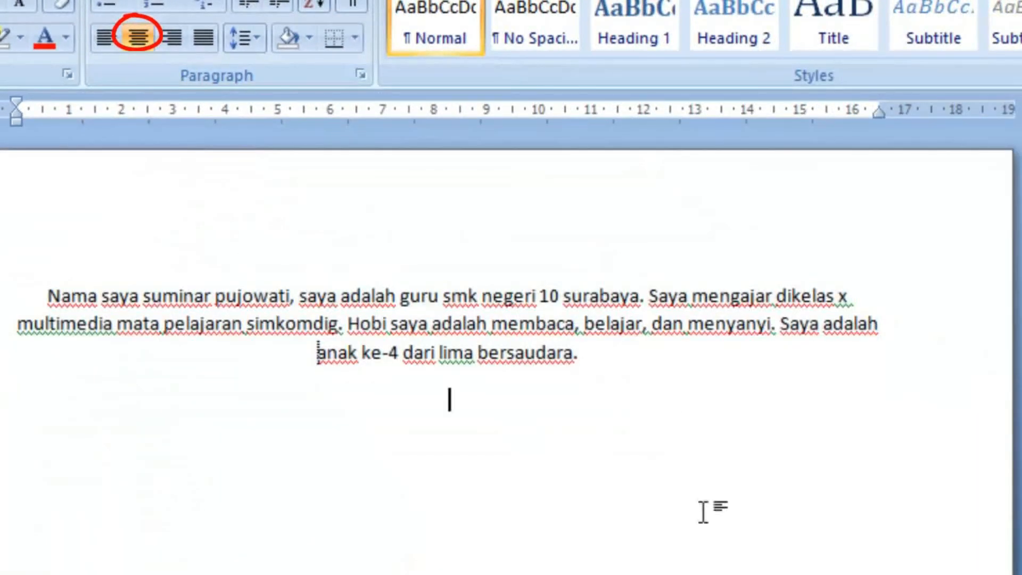
Step: Align the whole introduction paragraph to the right margin
{"action": "left_click_drag", "start_coordinate": [48, 292], "coordinate": [653, 368]}
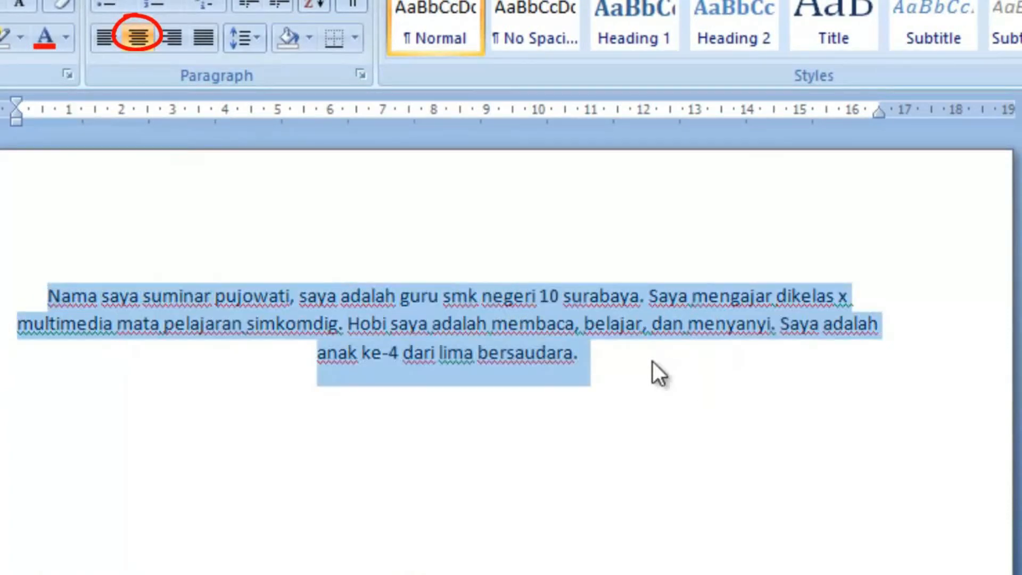
{"action": "left_click", "coordinate": [171, 43]}
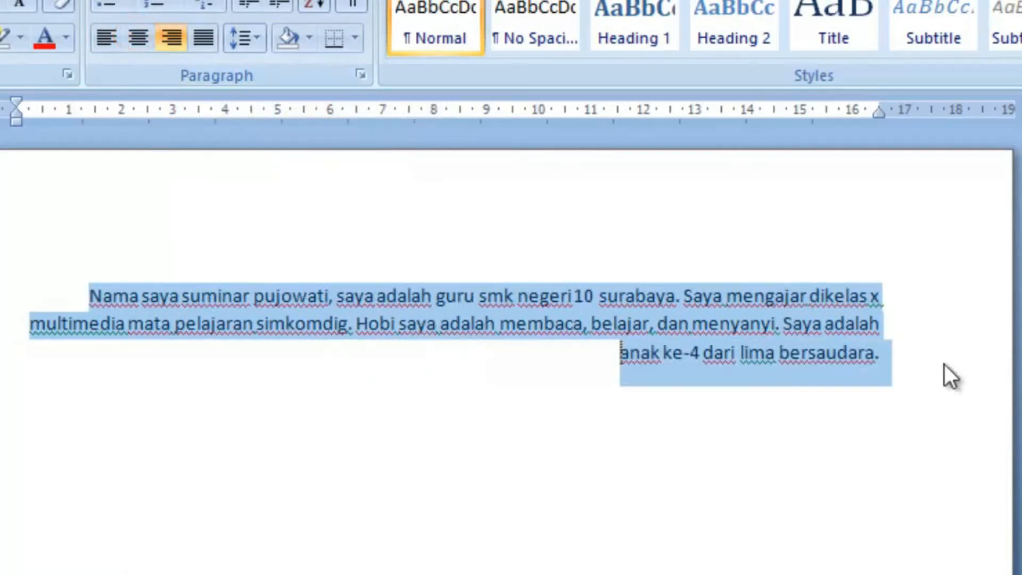
Step: Shade the first line of the introduction paragraph light green from the standard colors
{"action": "left_click", "coordinate": [319, 456]}
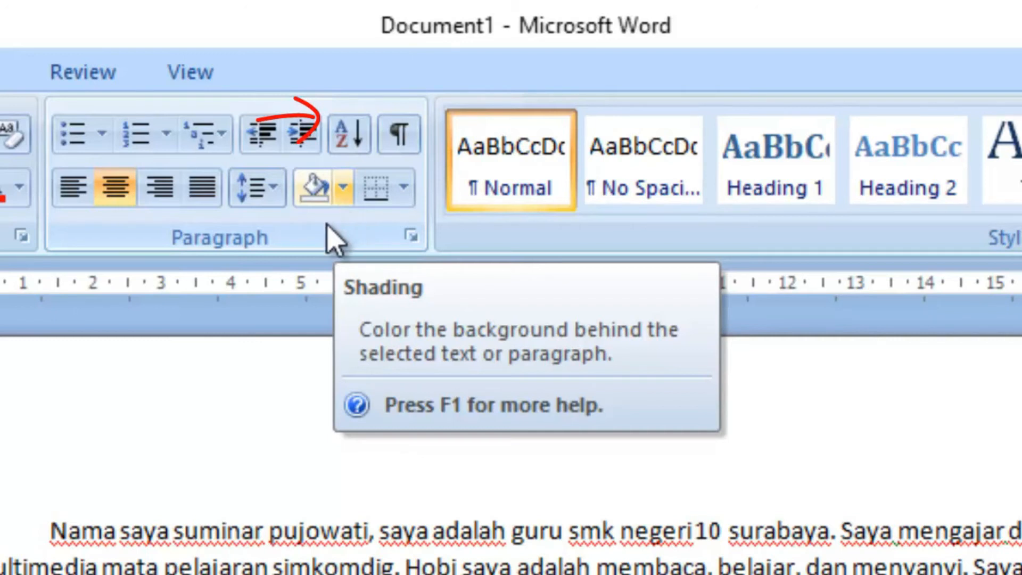
{"action": "mouse_move", "coordinate": [51, 531]}
{"action": "left_mouse_down"}
{"action": "mouse_move", "coordinate": [132, 516]}
{"action": "mouse_move", "coordinate": [1020, 531]}
{"action": "left_mouse_up"}
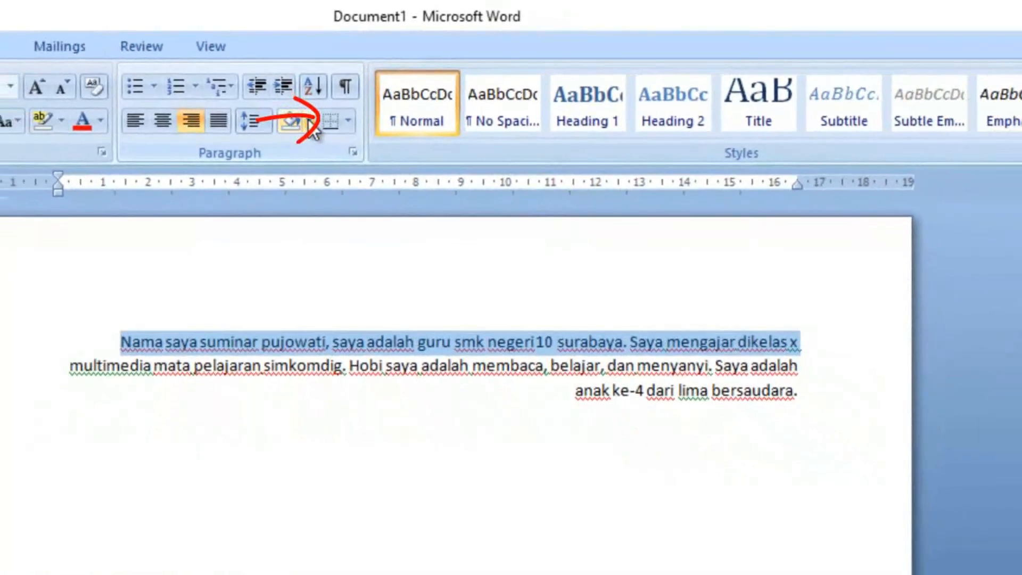
{"action": "left_click", "coordinate": [310, 122]}
{"action": "left_click", "coordinate": [310, 121]}
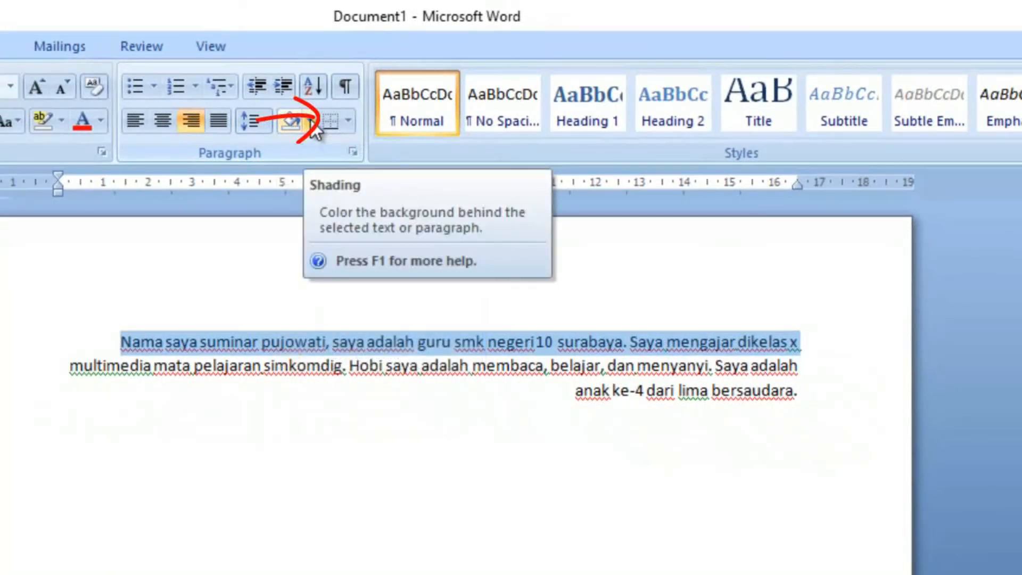
{"action": "left_click", "coordinate": [308, 124]}
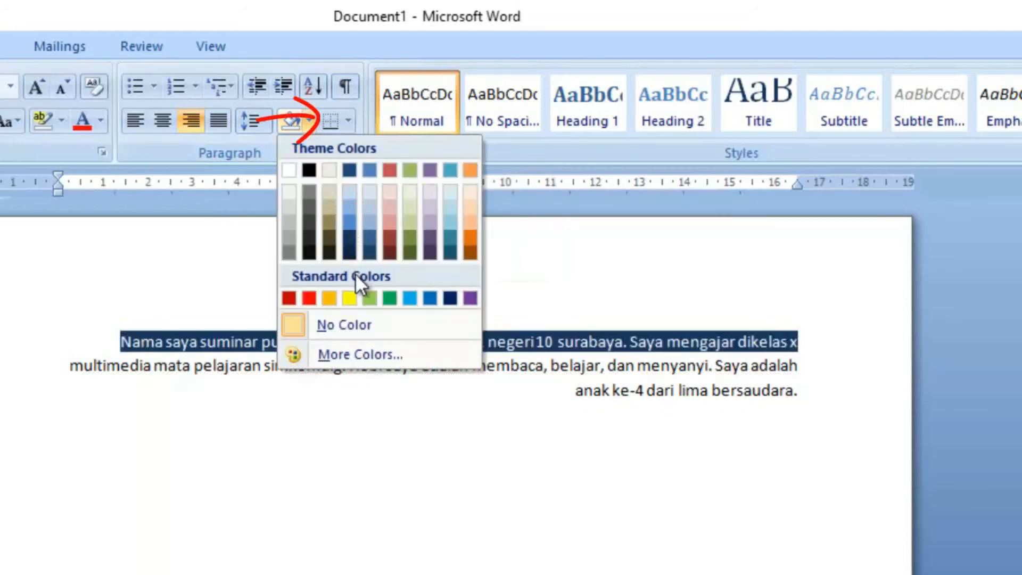
{"action": "left_click", "coordinate": [375, 301]}
{"action": "left_click", "coordinate": [463, 552]}
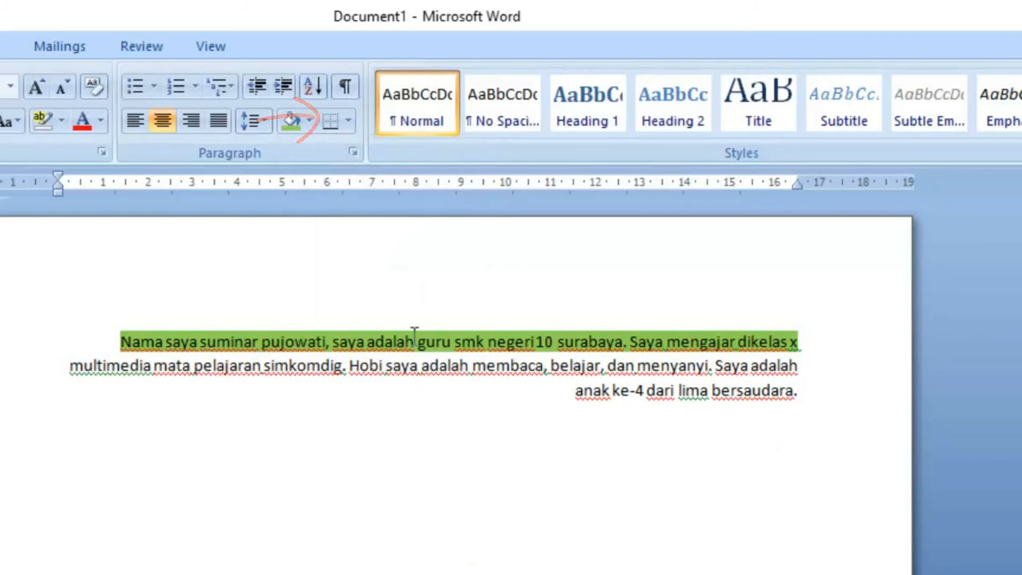
Step: Shade the second line of the introduction paragraph yellow from the standard colors
{"action": "left_click", "coordinate": [74, 368]}
{"action": "left_click_drag", "start_coordinate": [74, 368], "coordinate": [807, 371]}
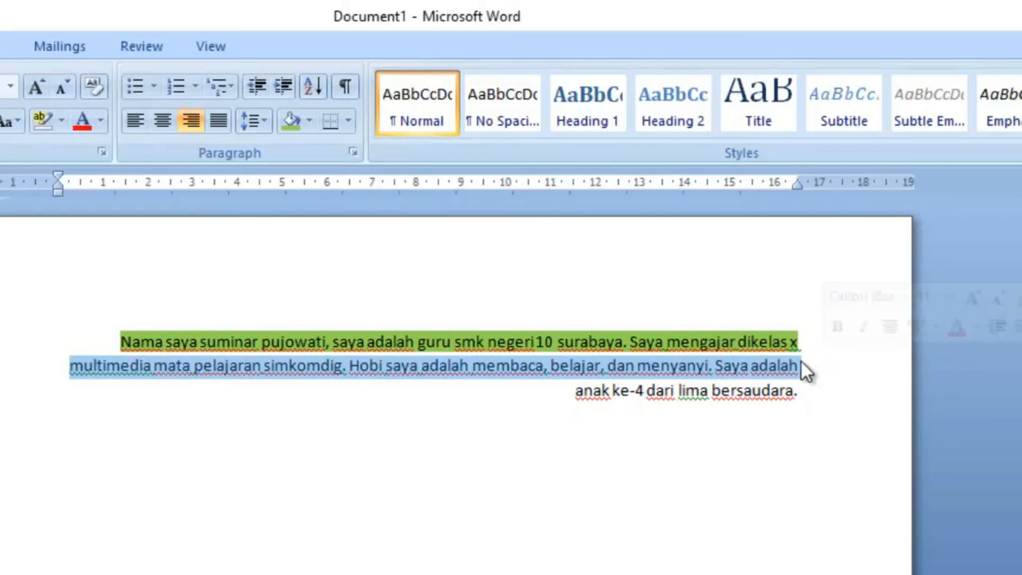
{"action": "left_click", "coordinate": [308, 117]}
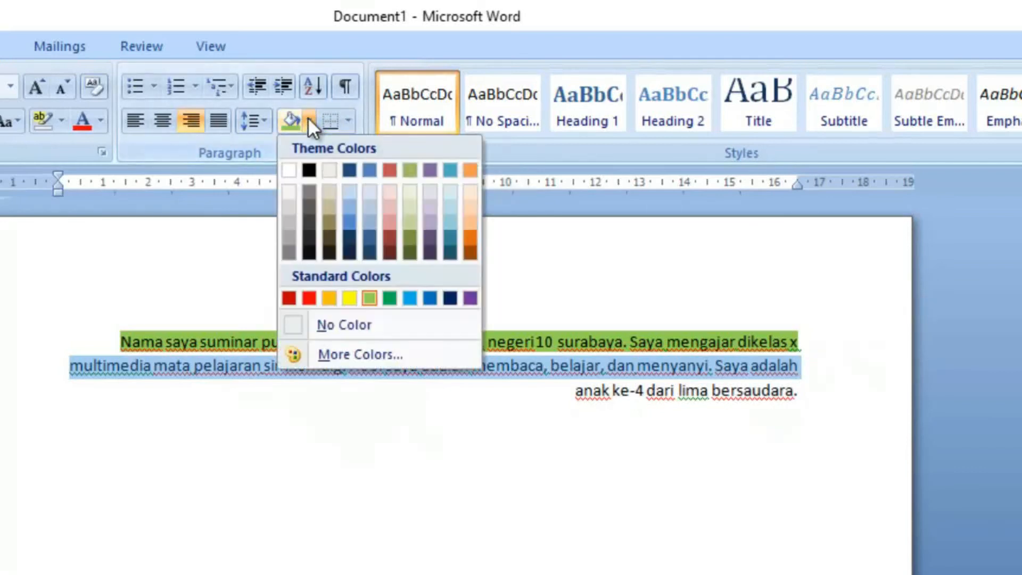
{"action": "left_click", "coordinate": [349, 299]}
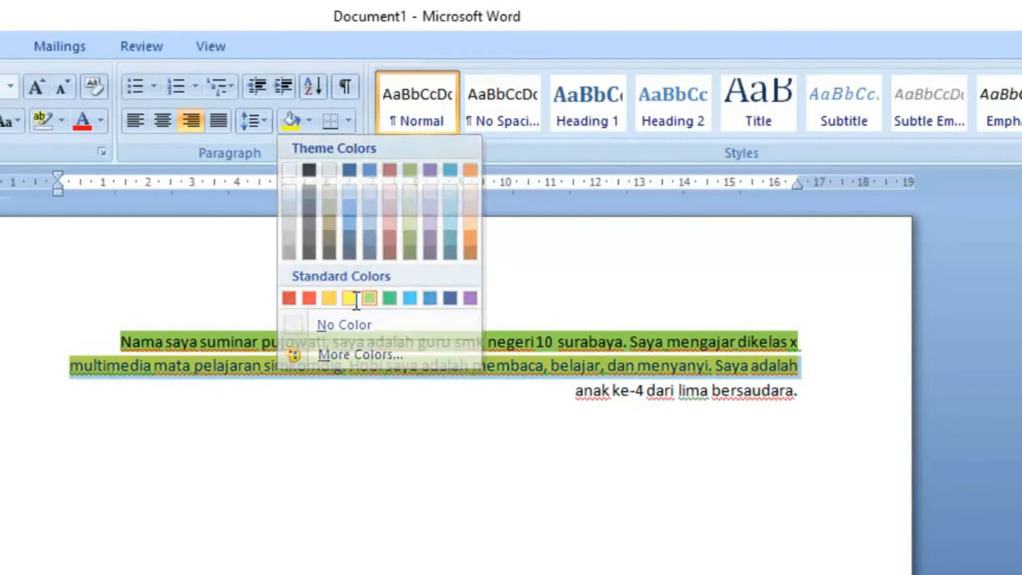
{"action": "left_click", "coordinate": [419, 479]}
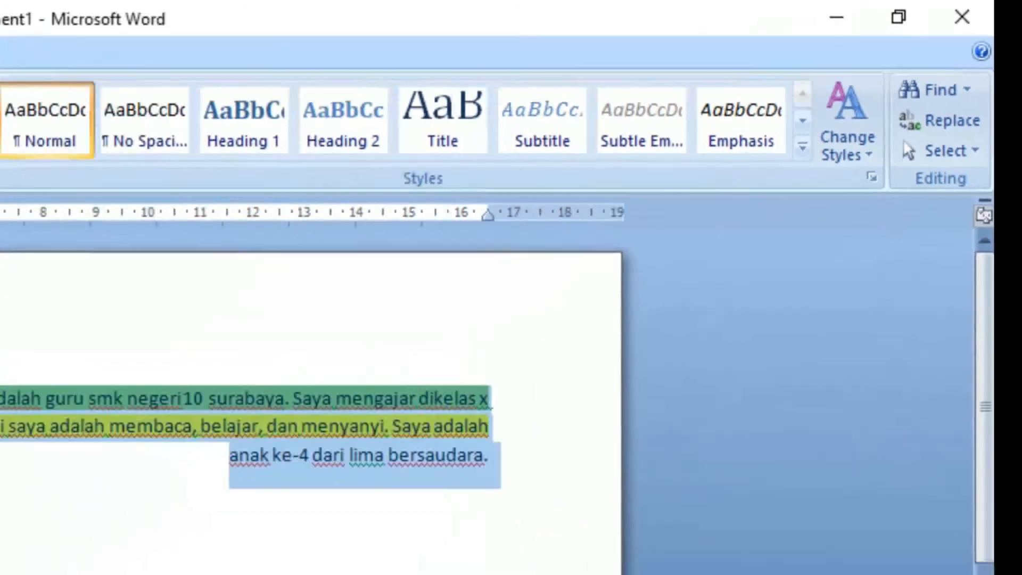
Step: Try to clear the colored backgrounds by shading the whole introduction paragraph white
{"action": "left_click", "coordinate": [235, 100]}
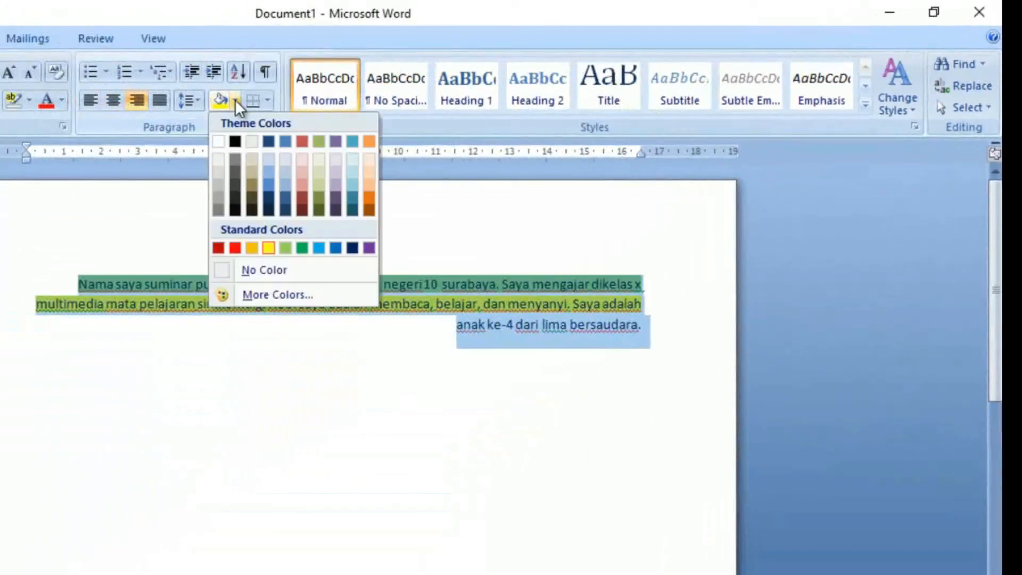
{"action": "left_click", "coordinate": [220, 142]}
{"action": "left_click", "coordinate": [273, 303]}
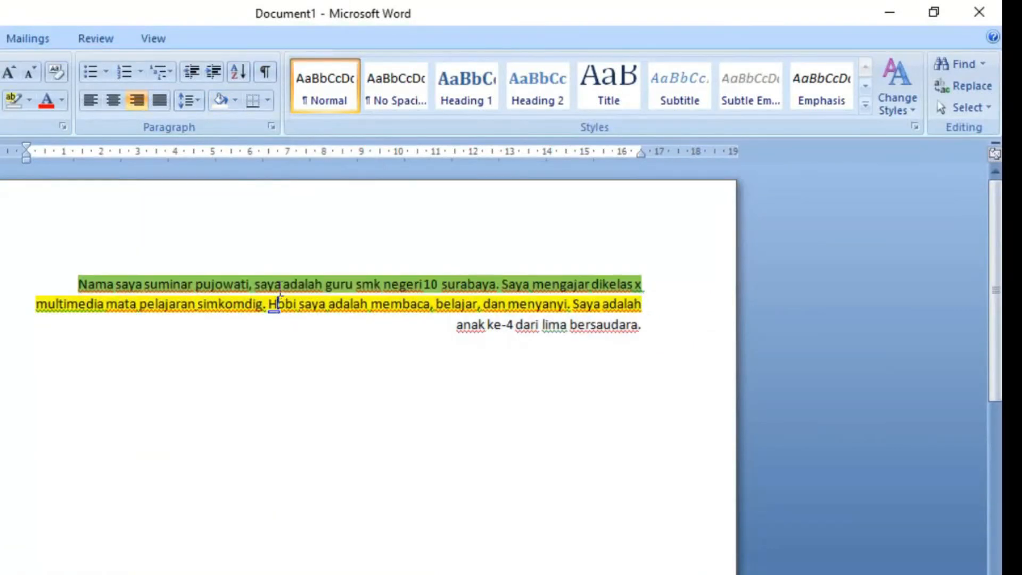
Step: Remove the shading with No Color from the paragraph and from its green and yellow lines
{"action": "left_click", "coordinate": [235, 100]}
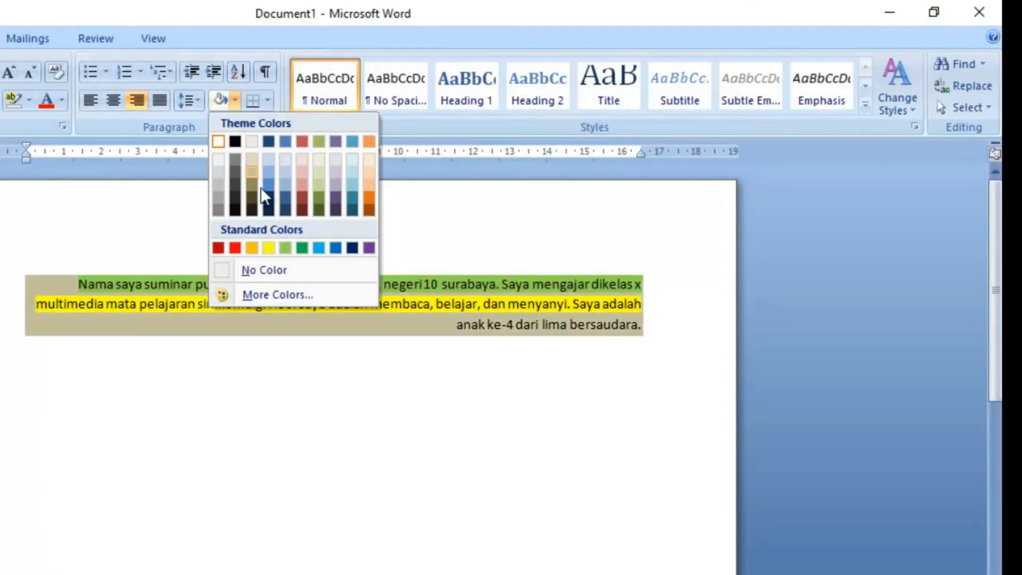
{"action": "left_click", "coordinate": [269, 269]}
{"action": "left_click", "coordinate": [305, 347]}
{"action": "left_click_drag", "start_coordinate": [77, 284], "coordinate": [636, 306]}
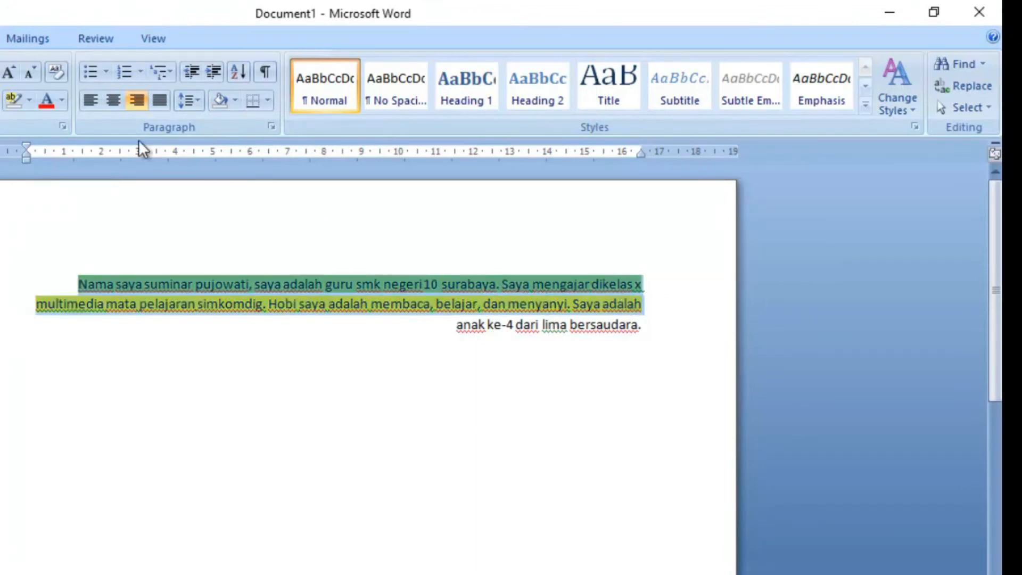
{"action": "left_click", "coordinate": [222, 101]}
{"action": "left_click", "coordinate": [275, 376]}
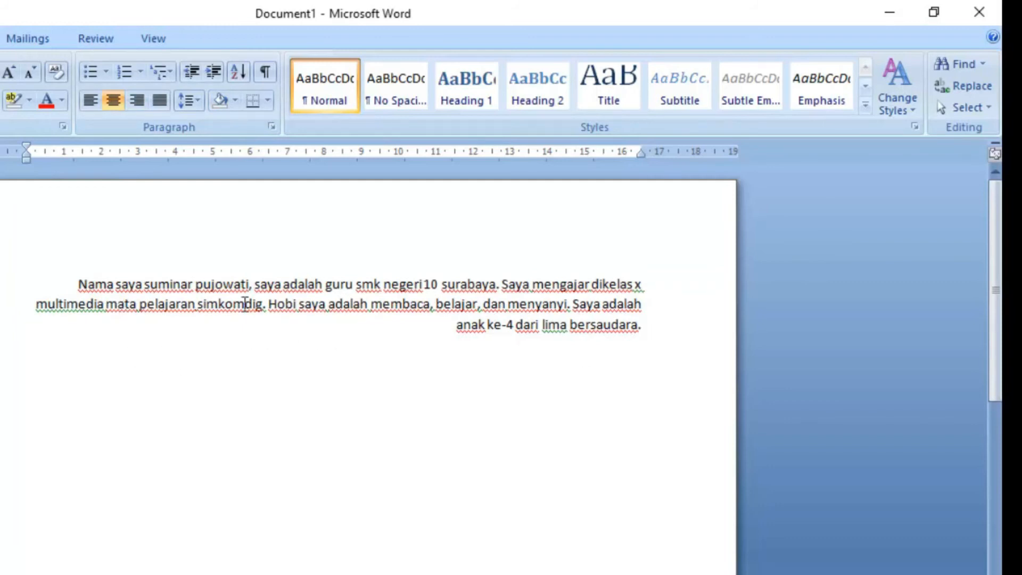
Step: Search the document for the author's first name, check for further matches, and close the search dialog
{"action": "left_click", "coordinate": [973, 66]}
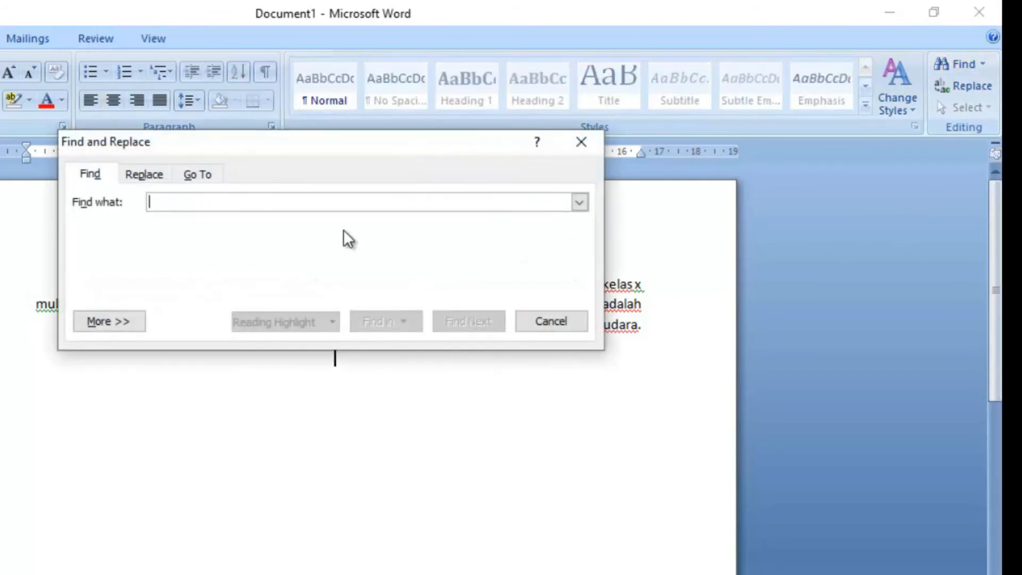
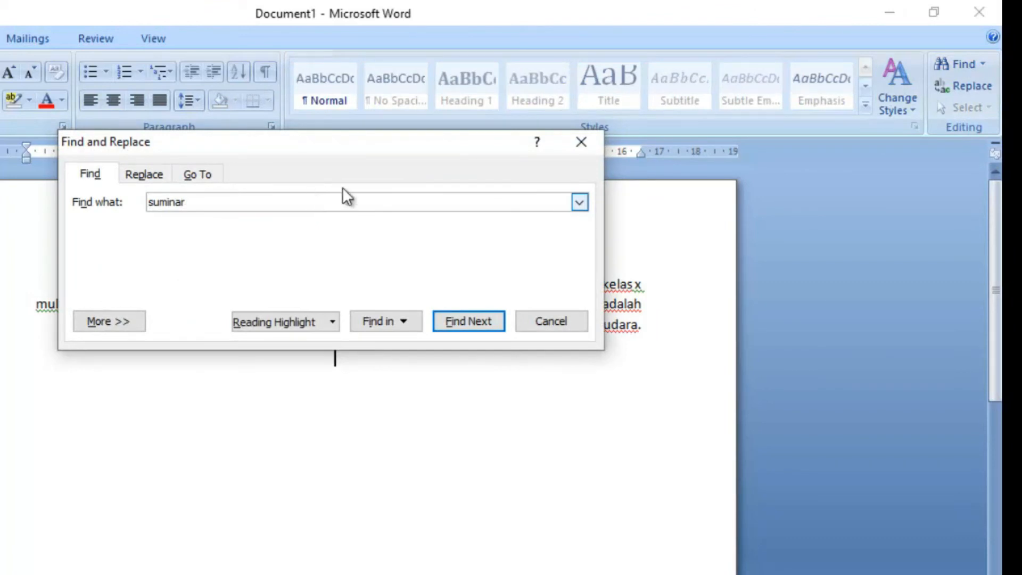
{"action": "left_click", "coordinate": [482, 328]}
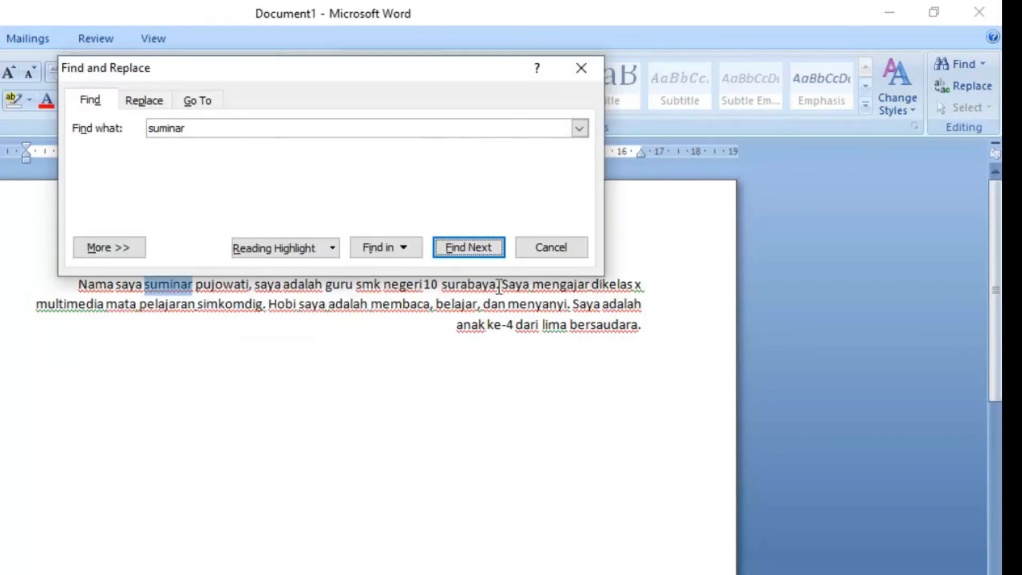
{"action": "left_click", "coordinate": [485, 247]}
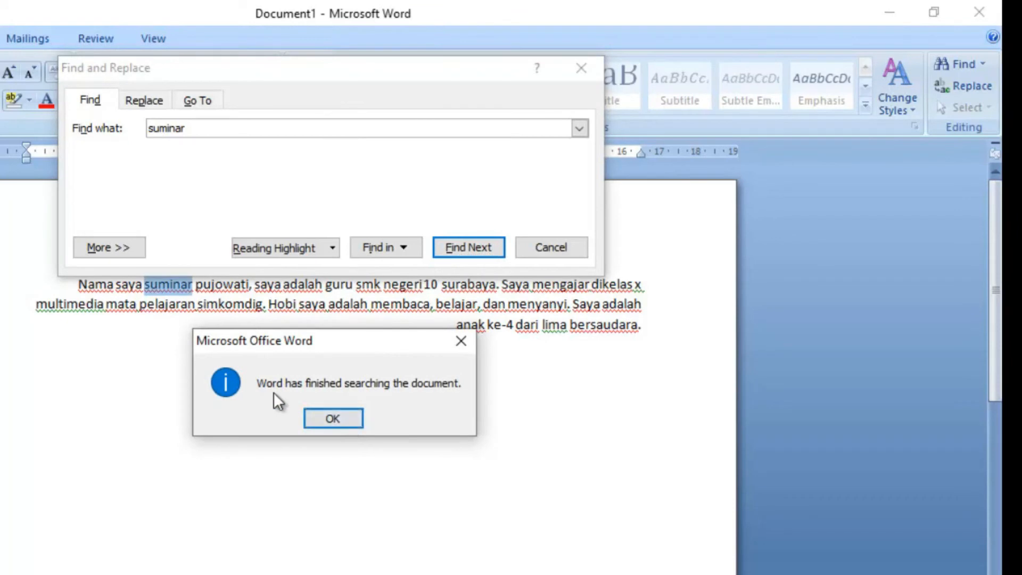
{"action": "left_click", "coordinate": [359, 420]}
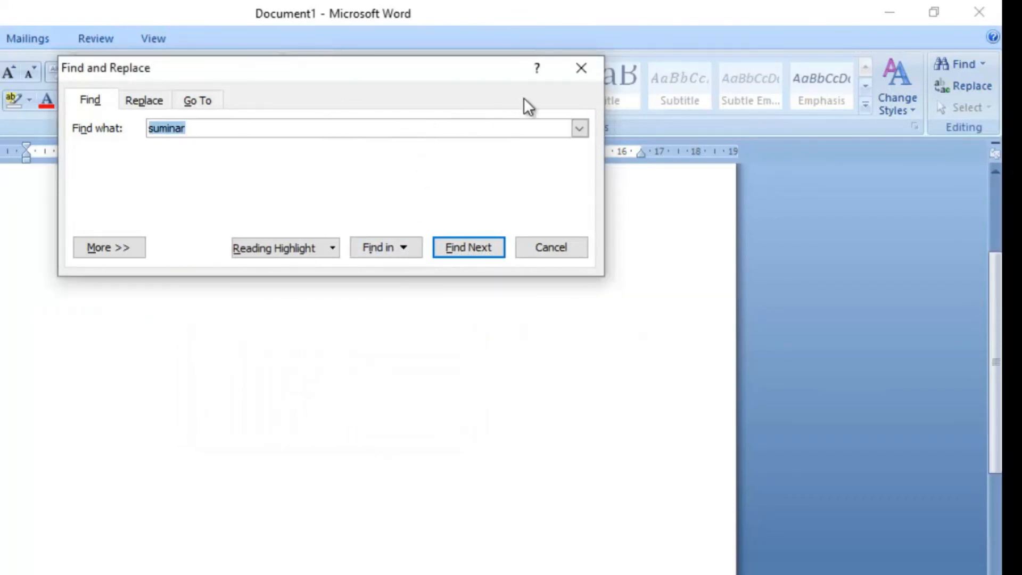
{"action": "left_click", "coordinate": [581, 68]}
Step: Find the author's first name throughout the main document and move the search dialog clear of the paragraph
{"action": "scroll", "coordinate": [417, 283], "scroll_direction": "up", "scroll_amount": 3}
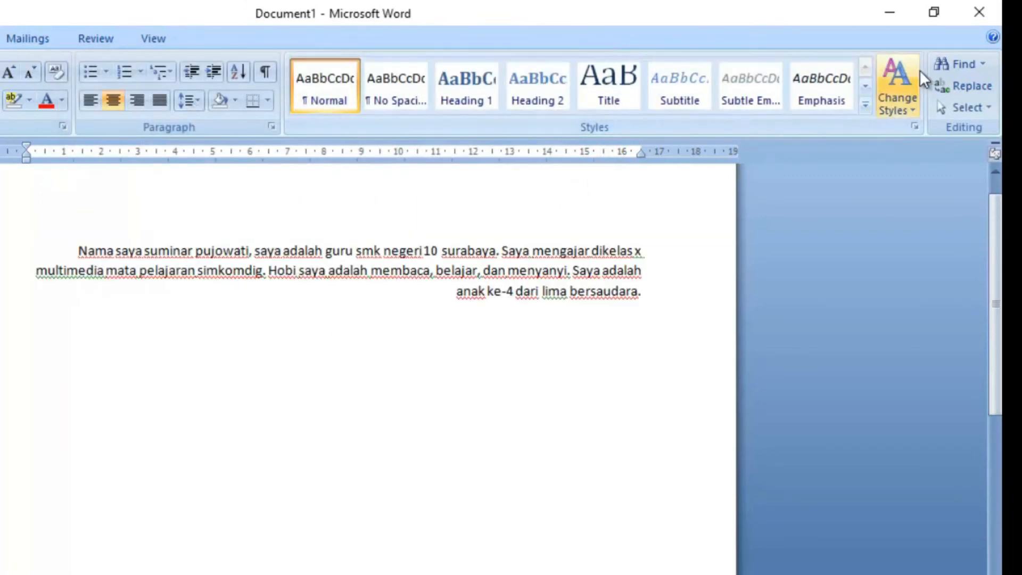
{"action": "left_click", "coordinate": [975, 64]}
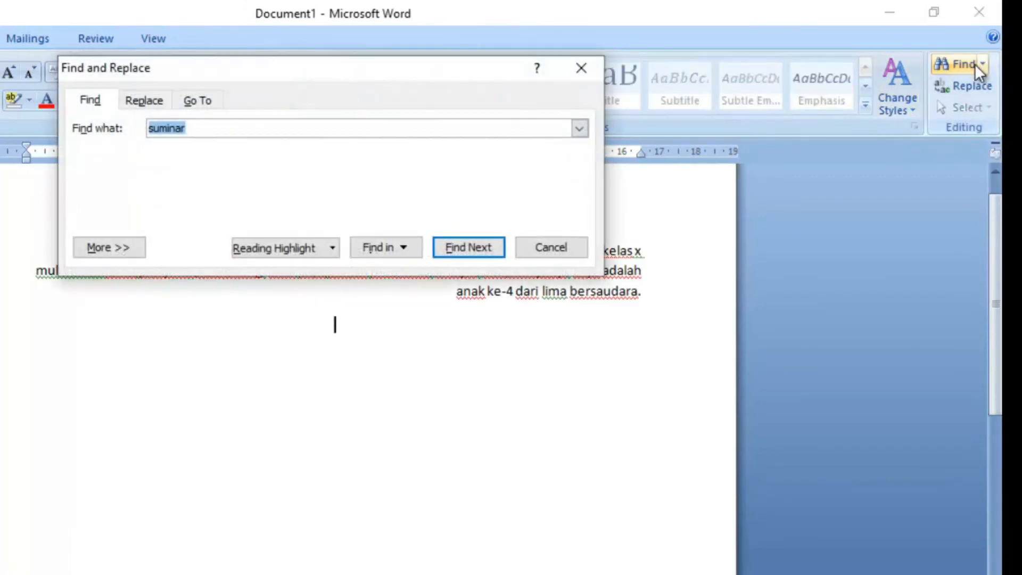
{"action": "left_click", "coordinate": [392, 249]}
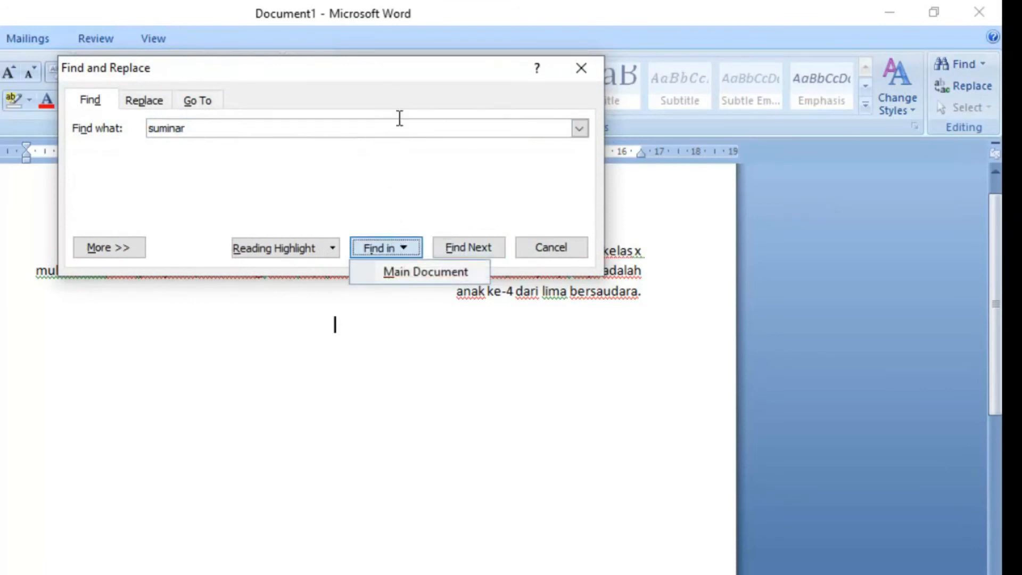
{"action": "left_click", "coordinate": [421, 271]}
{"action": "left_click_drag", "start_coordinate": [327, 50], "coordinate": [60, 30]}
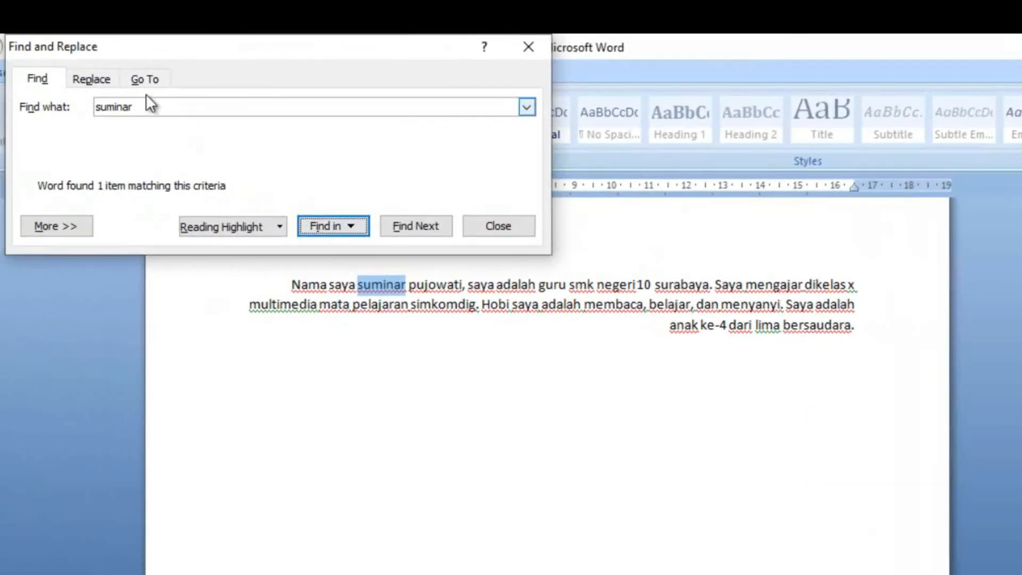
Step: Replace all occurrences of the author's first name with a different first name and close the Find and Replace dialog
{"action": "left_click", "coordinate": [103, 84]}
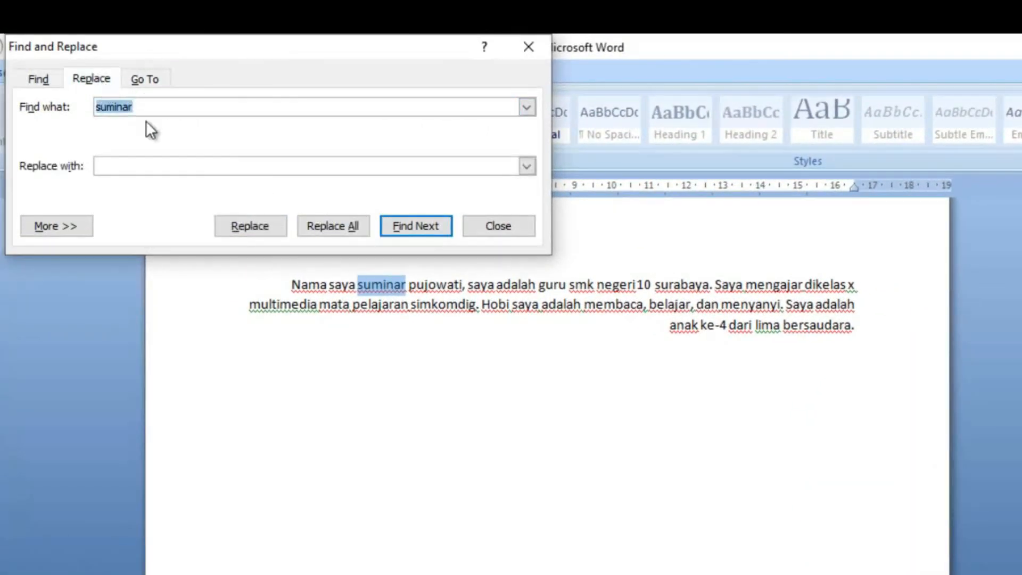
{"action": "left_click", "coordinate": [179, 166]}
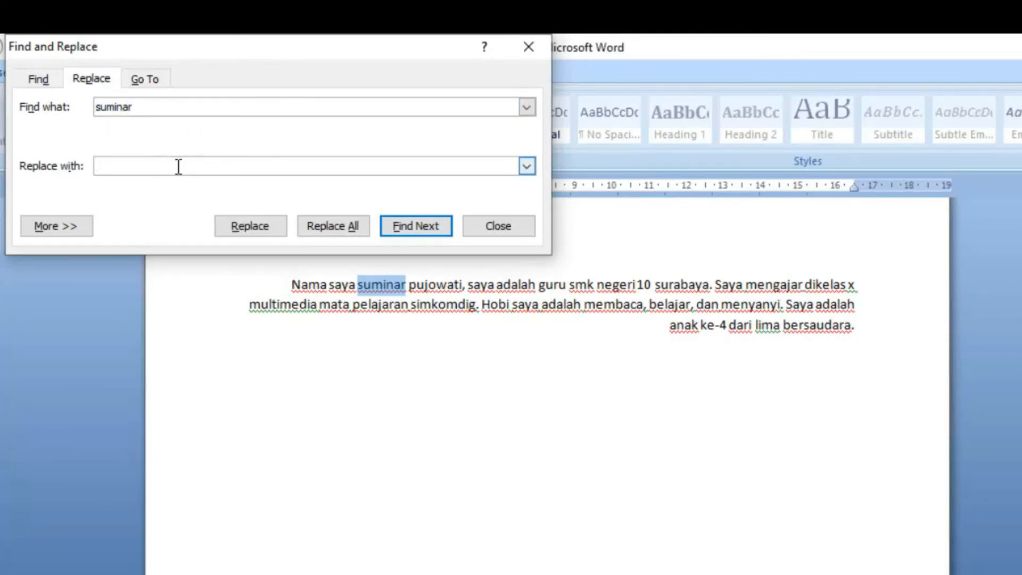
{"action": "type", "text": "alya"}
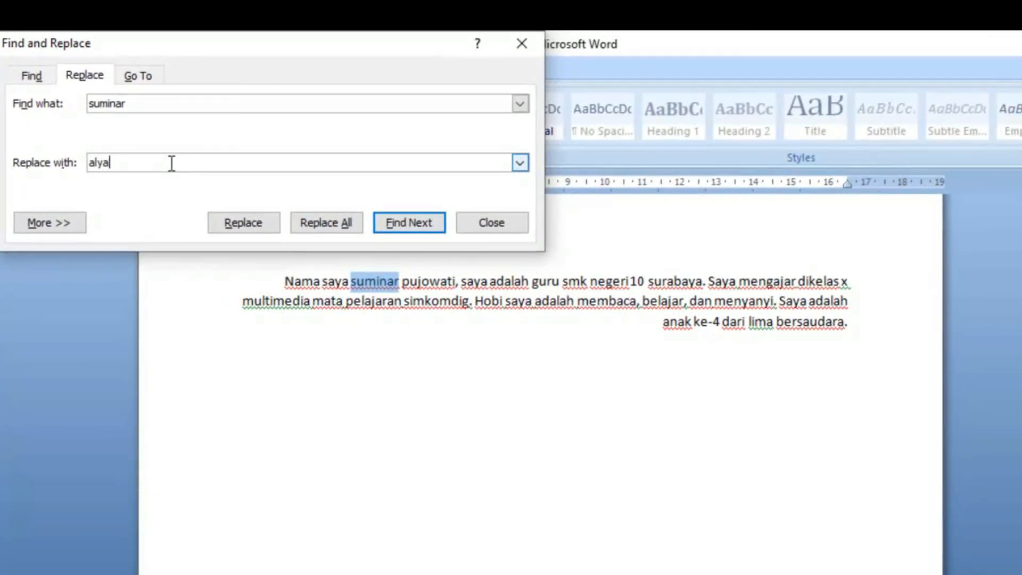
{"action": "left_click", "coordinate": [340, 223]}
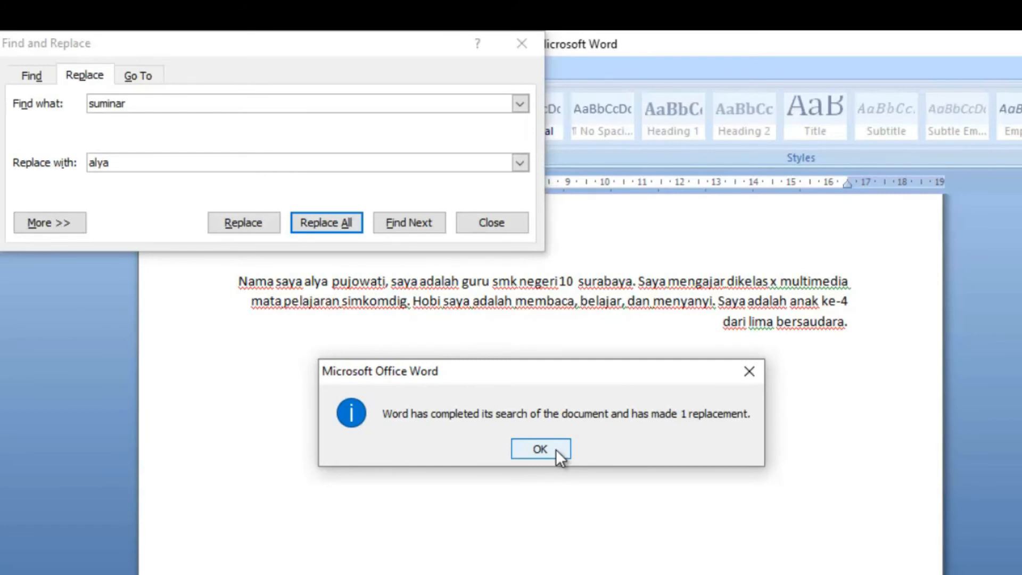
{"action": "left_click", "coordinate": [540, 449]}
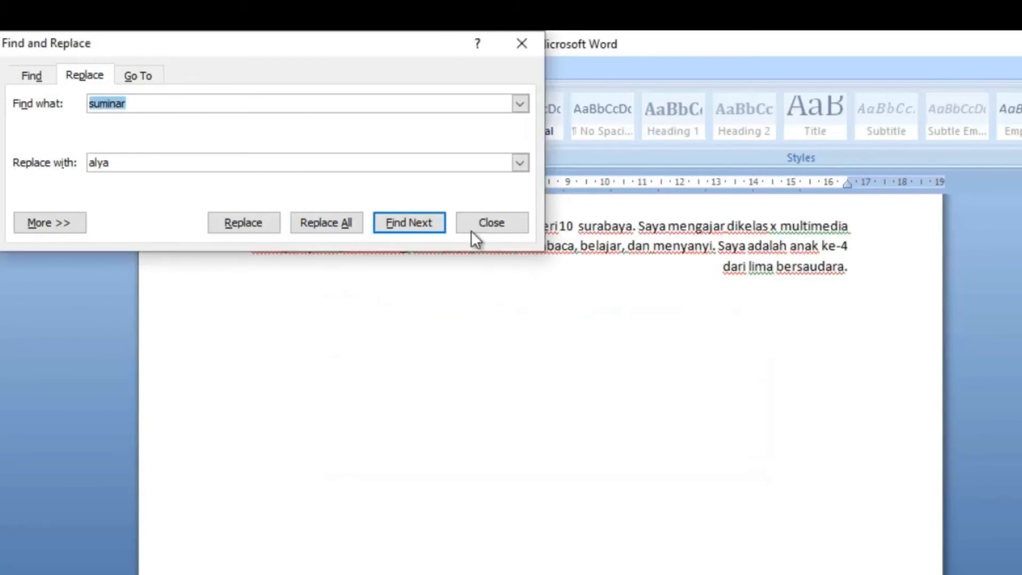
{"action": "left_click", "coordinate": [525, 45]}
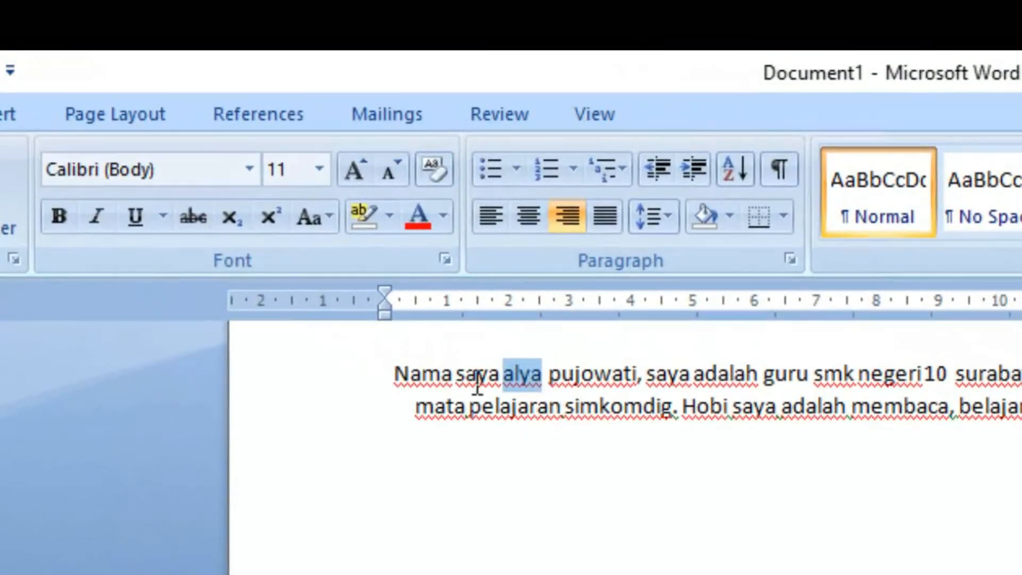
{"action": "left_click", "coordinate": [543, 372]}
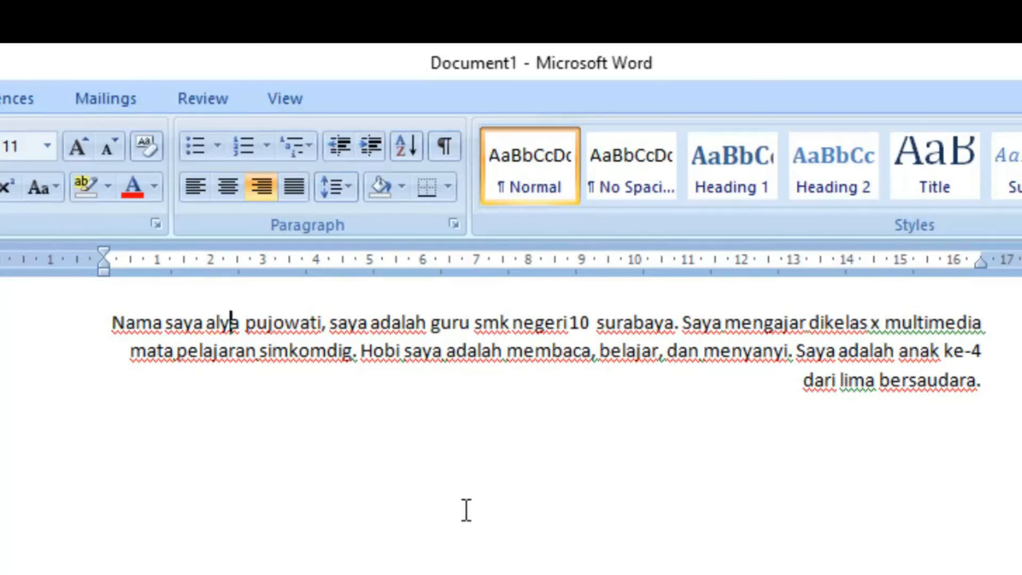
Step: Left-align the introduction paragraph together with the empty line below it
{"action": "left_click", "coordinate": [544, 429]}
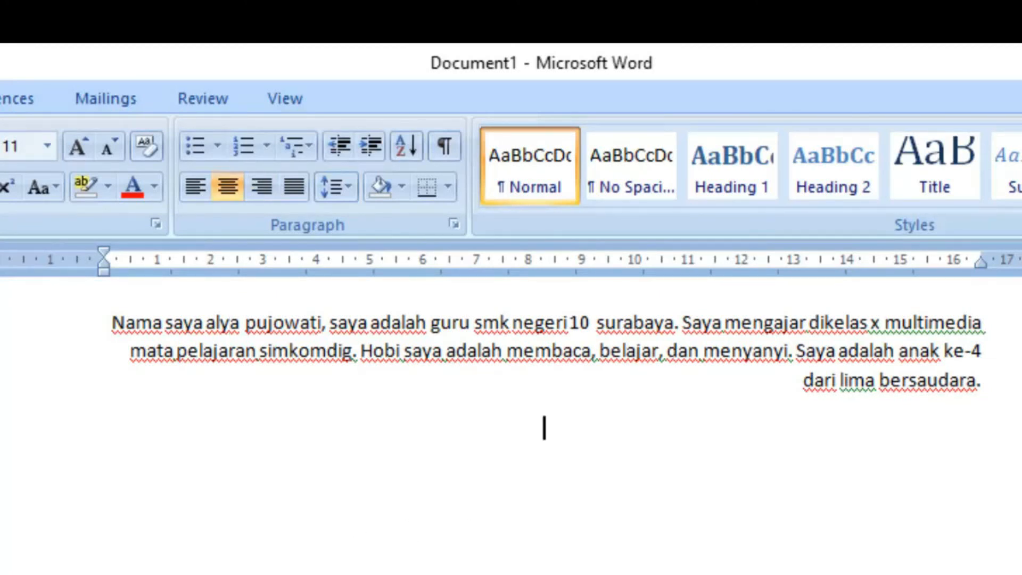
{"action": "left_click", "coordinate": [184, 189]}
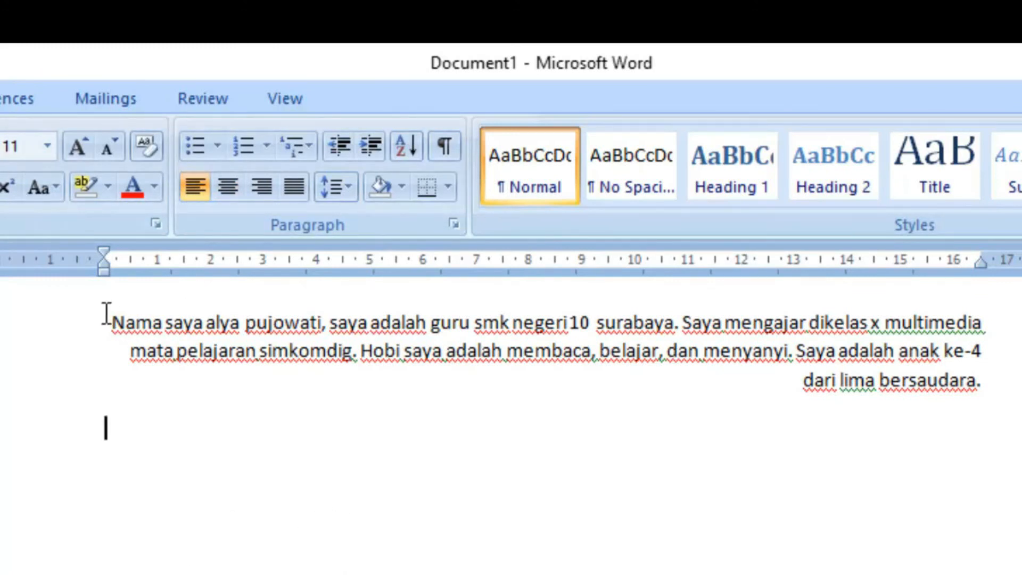
{"action": "left_click_drag", "start_coordinate": [104, 316], "coordinate": [772, 427]}
{"action": "left_click", "coordinate": [192, 183]}
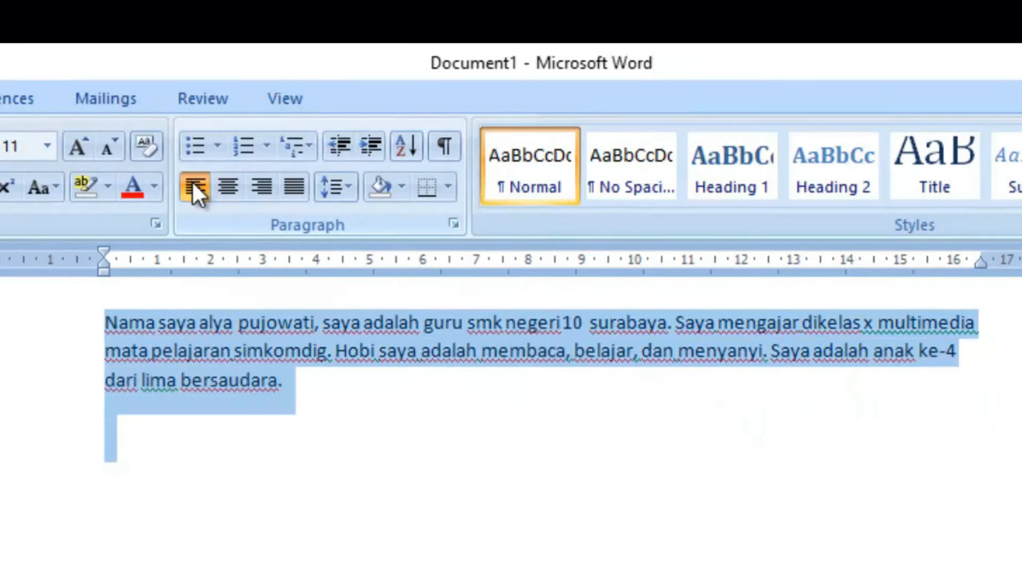
Step: Move the text start on the empty line below the paragraph in by four tab stops
{"action": "left_click", "coordinate": [165, 511]}
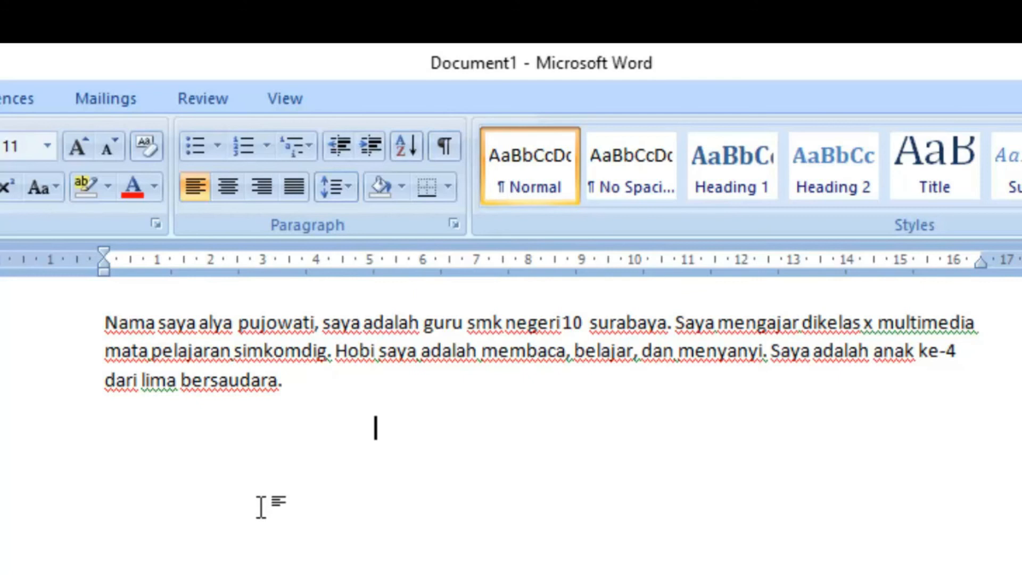
{"action": "key", "text": "Tab"}
{"action": "key", "text": "Tab"}
{"action": "key", "text": "Tab"}
{"action": "key", "text": "Tab"}
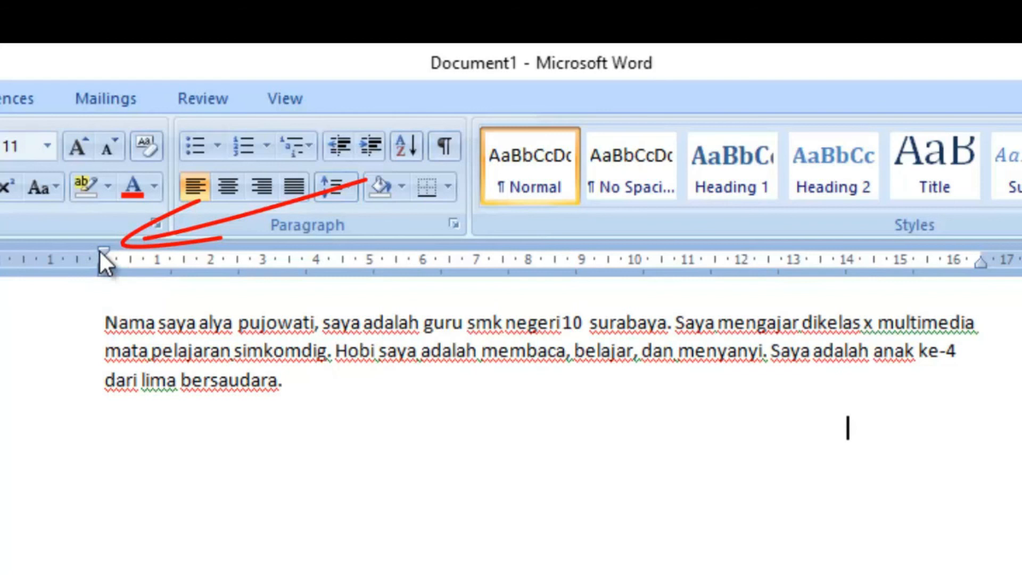
Step: Set the first-line indent of the introduction paragraph to 2 cm on the ruler
{"action": "left_click_drag", "start_coordinate": [105, 250], "coordinate": [187, 254]}
{"action": "left_click", "coordinate": [109, 334]}
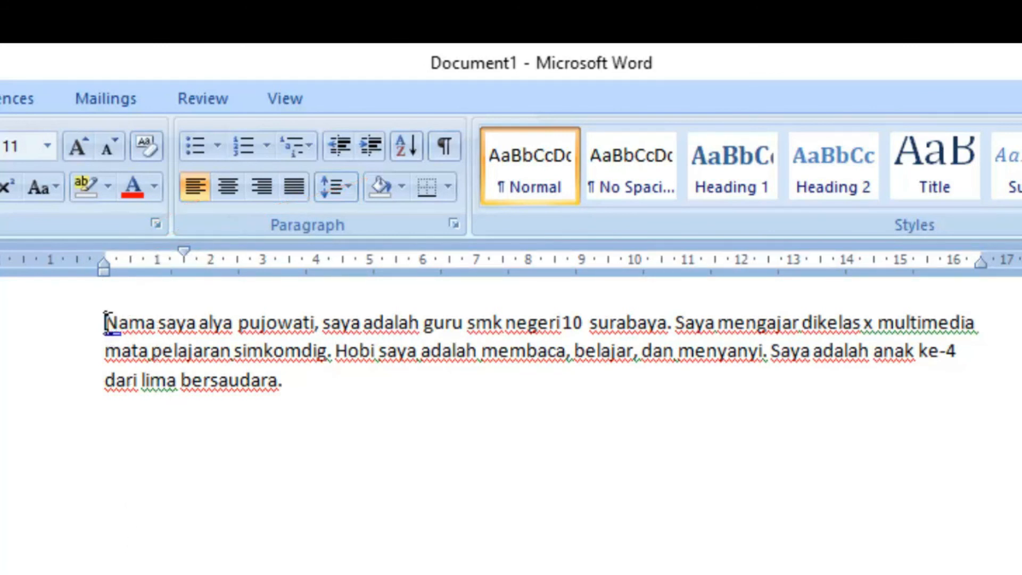
{"action": "left_click_drag", "start_coordinate": [107, 254], "coordinate": [216, 255]}
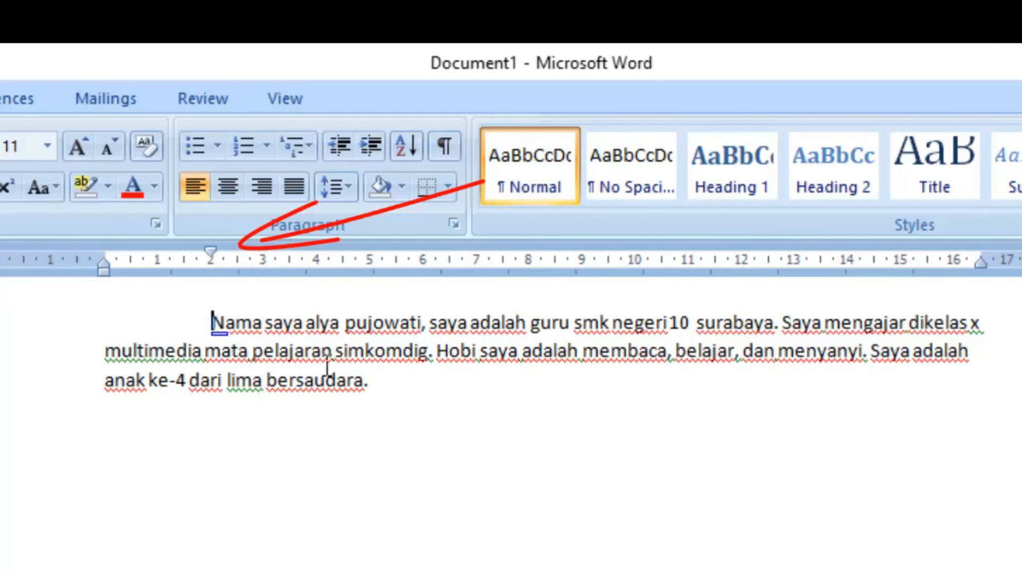
Step: Add a second paragraph of random filler text, from "Lasjf Cddjl" to "a,ASN", long enough to wrap onto a second line
{"action": "left_click", "coordinate": [393, 383]}
{"action": "key", "text": "Return"}
{"action": "type", "text": "K"}
{"action": "key", "text": "BackSpace"}
{"action": "key", "text": "BackSpace"}
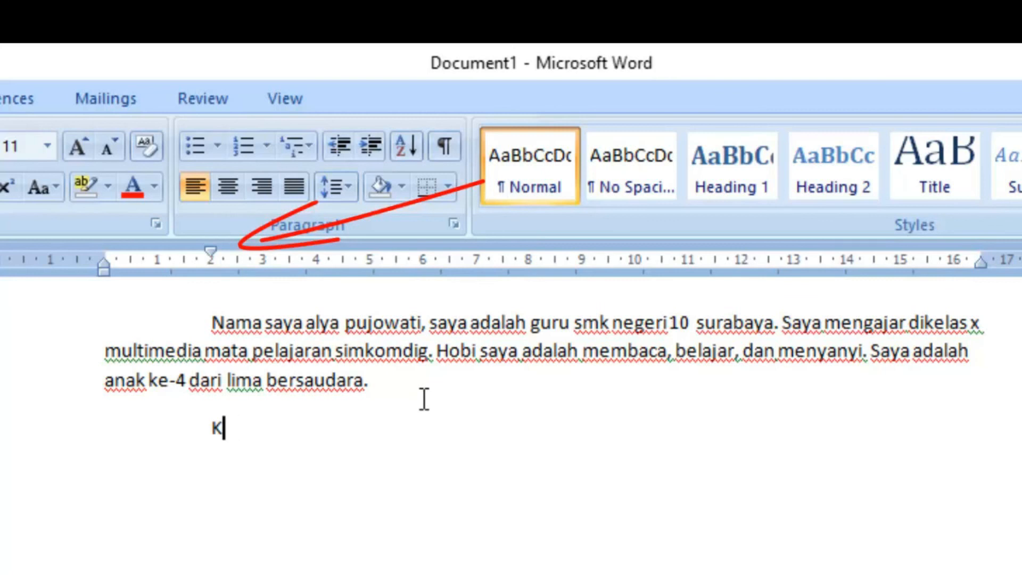
{"action": "type", "text": "lasjf Cddjl cxAL.JD CX"}
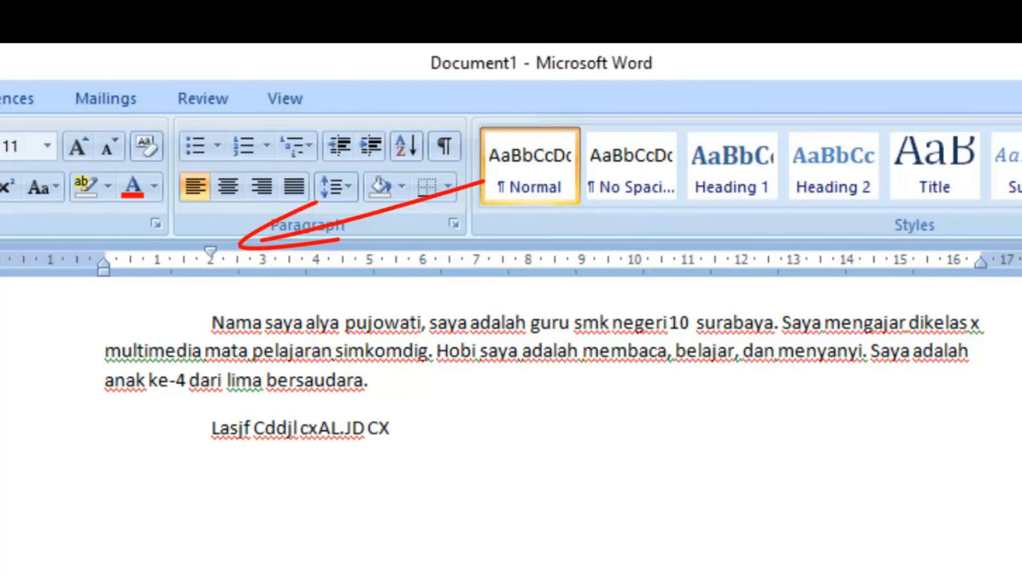
{"action": "type", "text": "zjd cdasj Czjds,M c"}
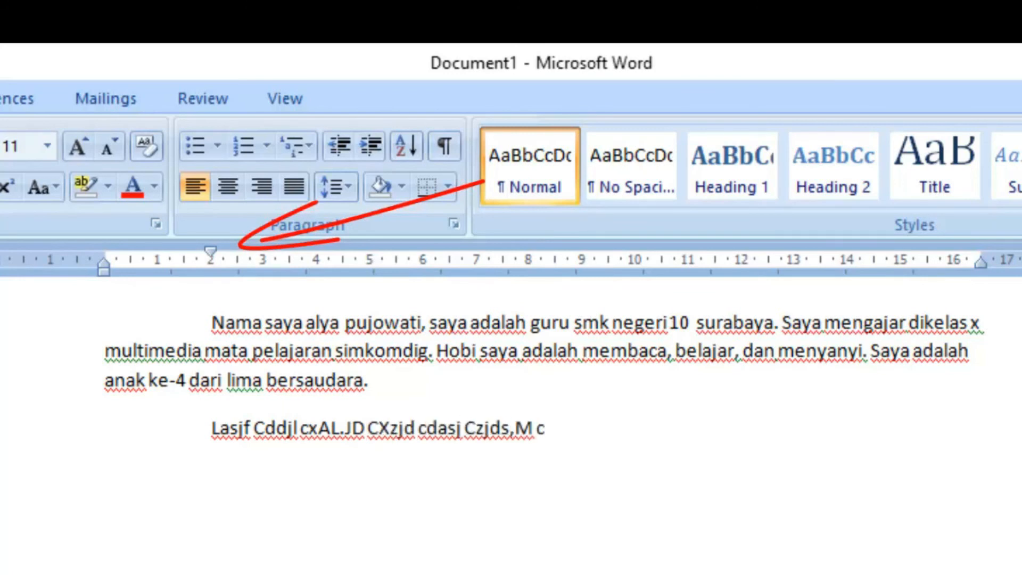
{"action": "type", "text": "DSJCjdkAD Csj"}
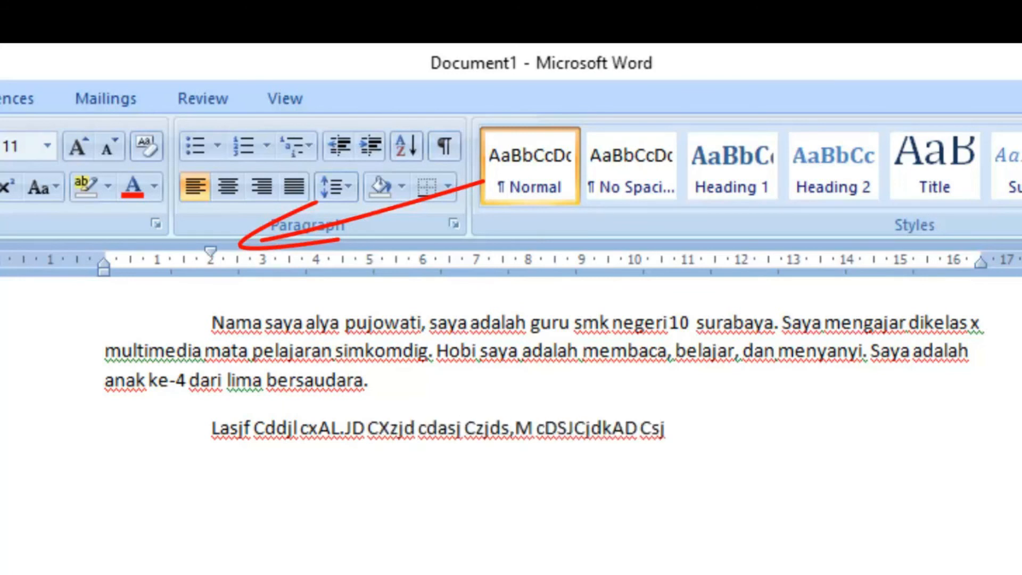
{"action": "type", "text": " dcKADSJ Cadsh dcaj"}
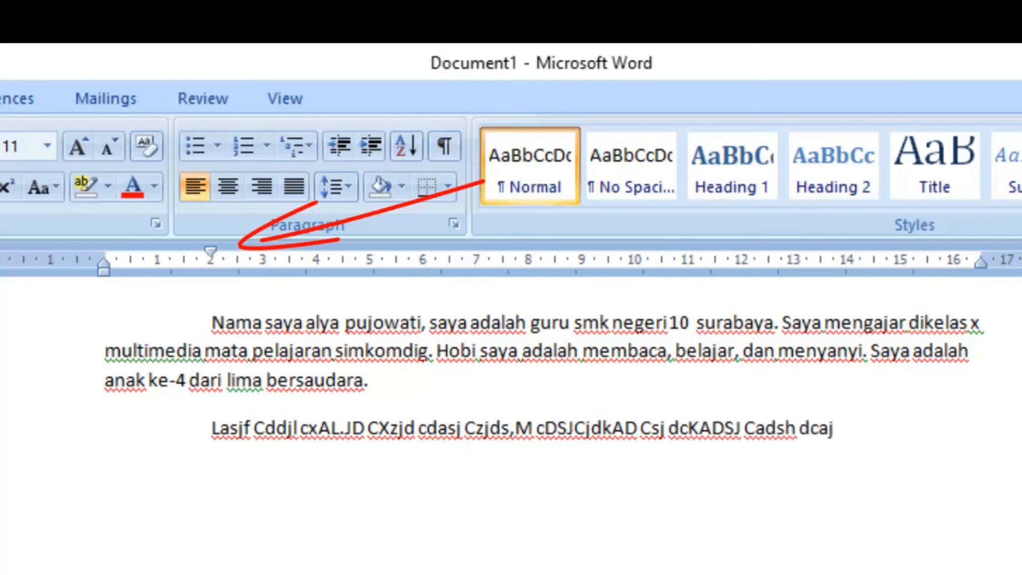
{"action": "type", "text": " Chmdkb Camch"}
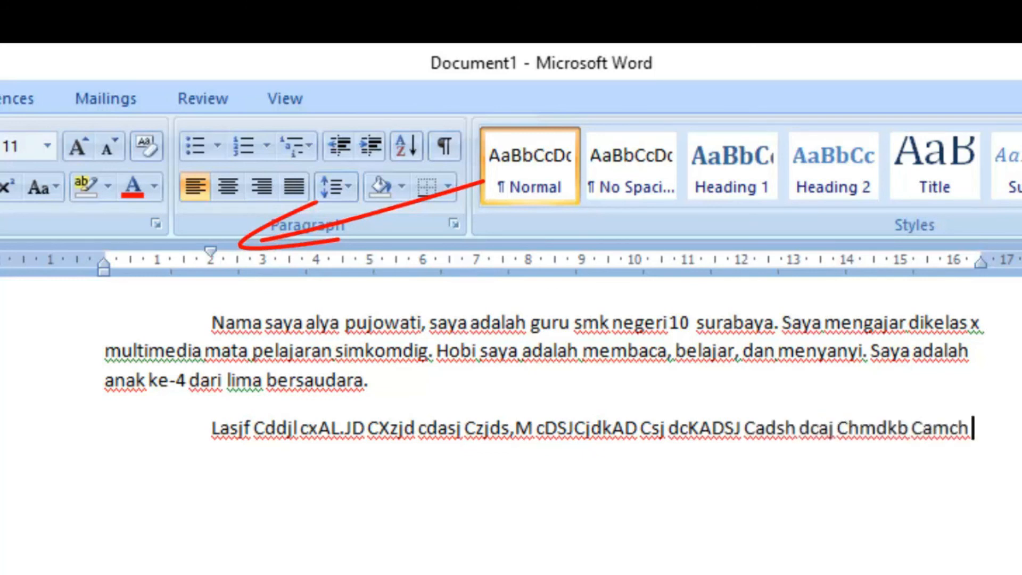
{"action": "type", "text": " ckHA Cakjc fCAKJFA Ca,"}
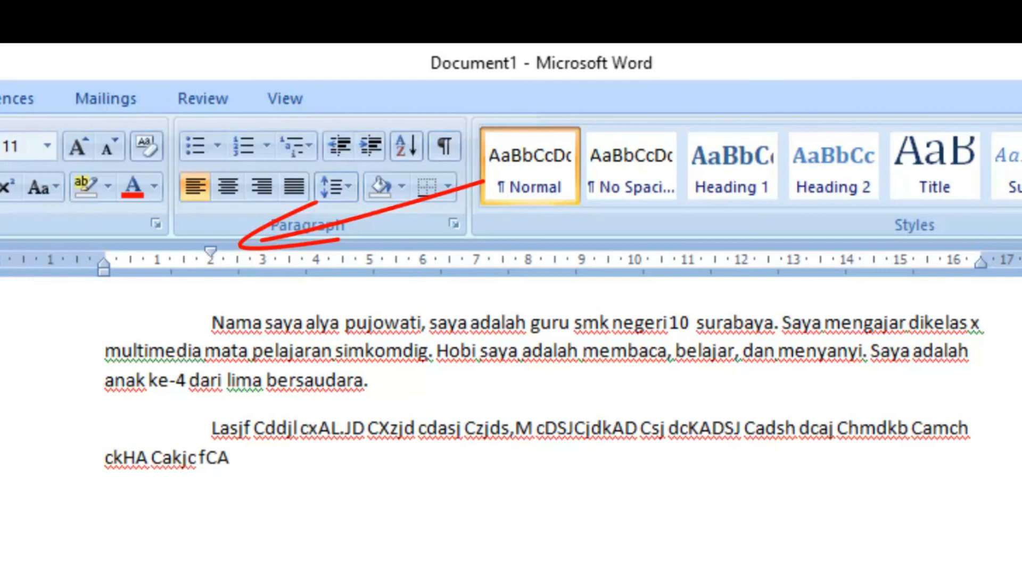
{"action": "type", "text": " Cakfhc a,ASN"}
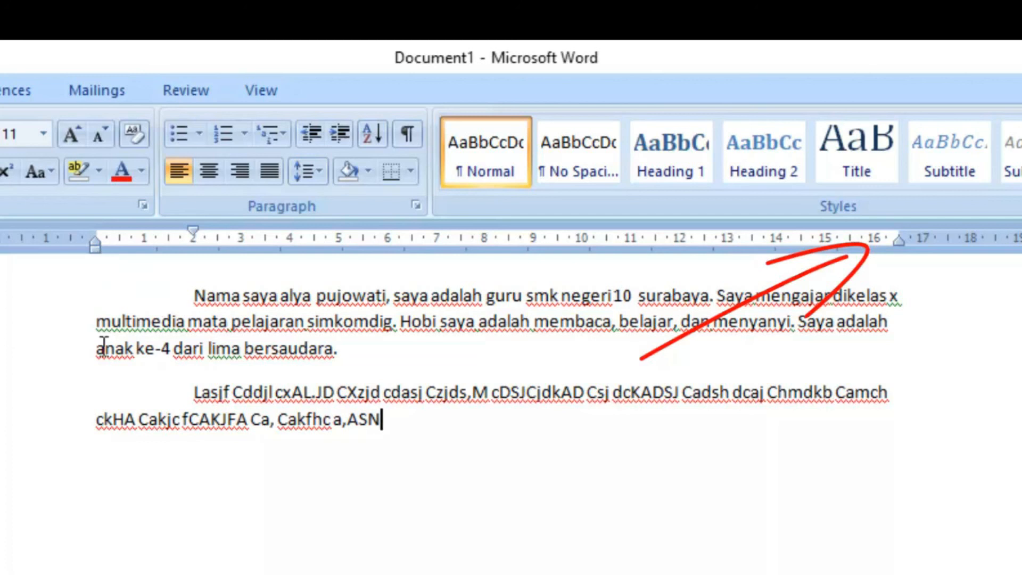
Step: Try shifting the filler paragraph's left indent about 0.75 cm into the margin, and return it to the zero mark
{"action": "left_click_drag", "start_coordinate": [95, 247], "coordinate": [56, 245]}
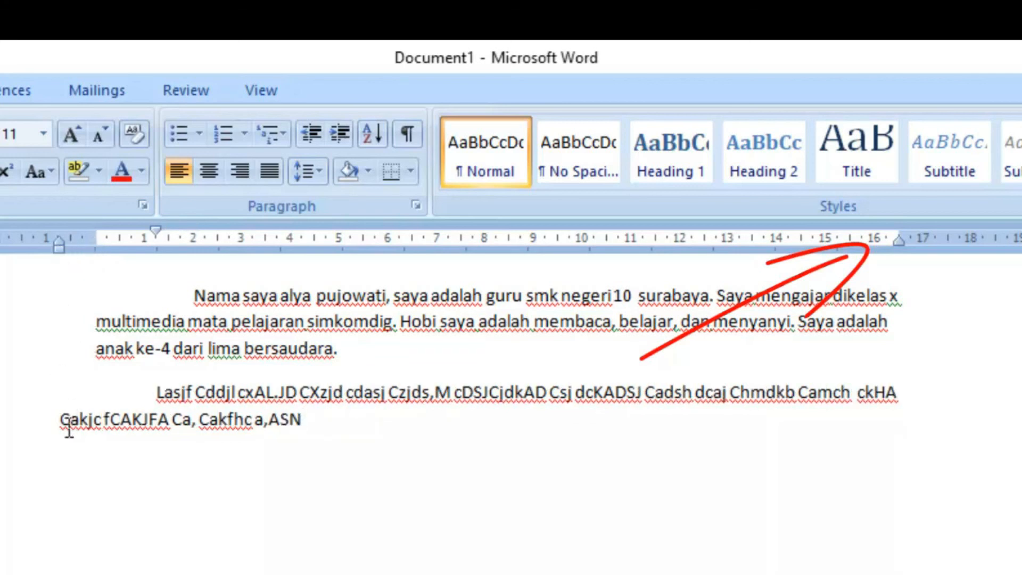
{"action": "left_click_drag", "start_coordinate": [60, 247], "coordinate": [96, 254]}
Step: Try shifting both paragraphs' left indent about 0.75 cm into the margin and back to zero, and try adjusting their right indent
{"action": "left_click", "coordinate": [195, 296]}
{"action": "left_click_drag", "start_coordinate": [217, 306], "coordinate": [443, 441]}
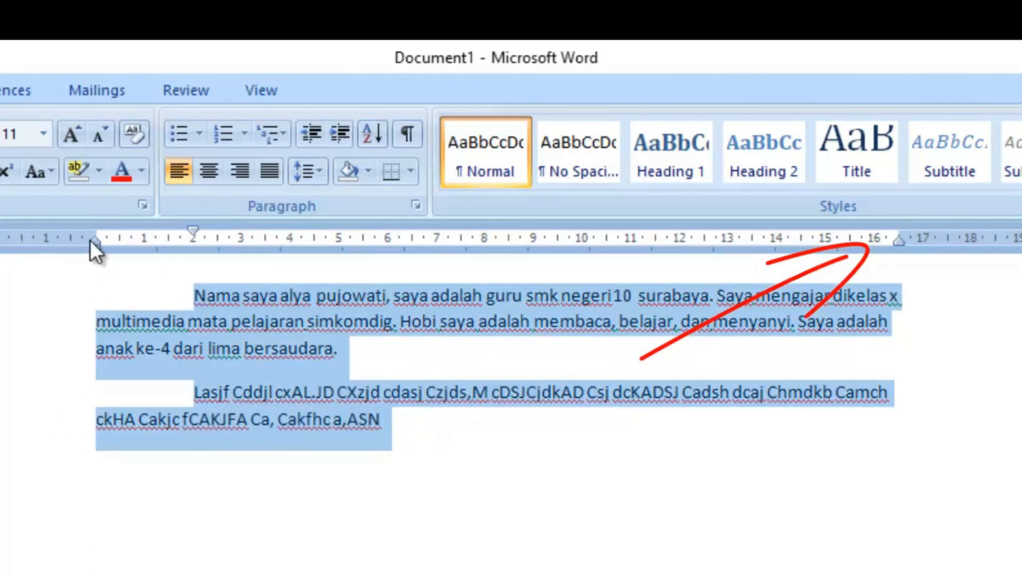
{"action": "left_click_drag", "start_coordinate": [92, 249], "coordinate": [52, 244]}
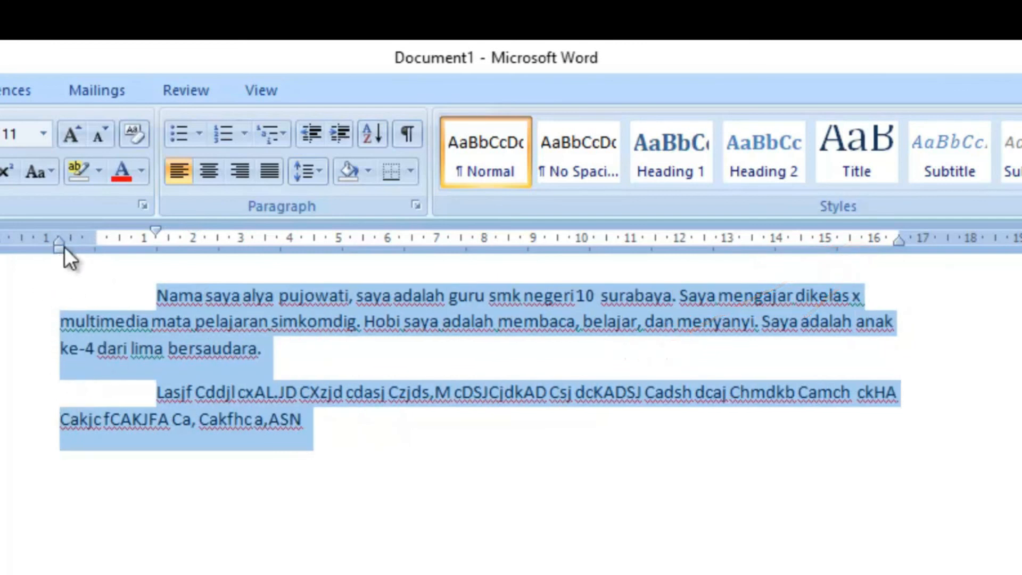
{"action": "left_click_drag", "start_coordinate": [61, 249], "coordinate": [100, 251]}
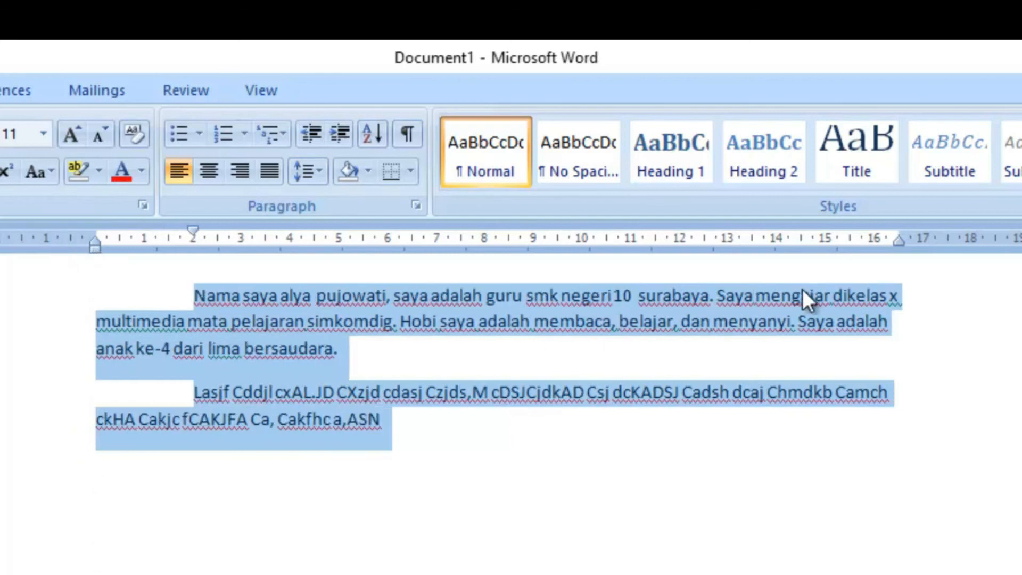
{"action": "mouse_move", "coordinate": [898, 248]}
{"action": "left_mouse_down"}
{"action": "mouse_move", "coordinate": [777, 246]}
{"action": "mouse_move", "coordinate": [899, 261]}
{"action": "left_mouse_up"}
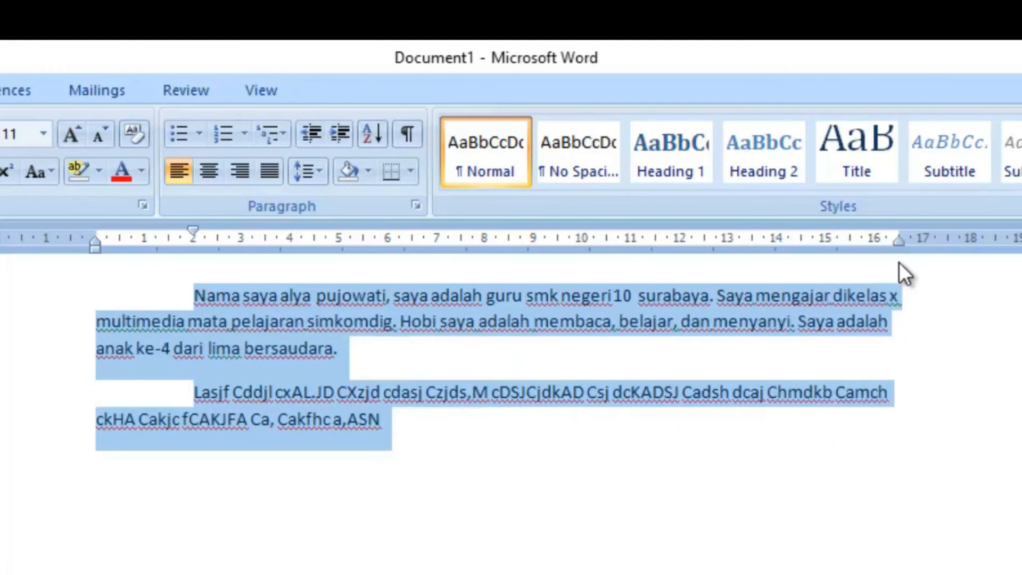